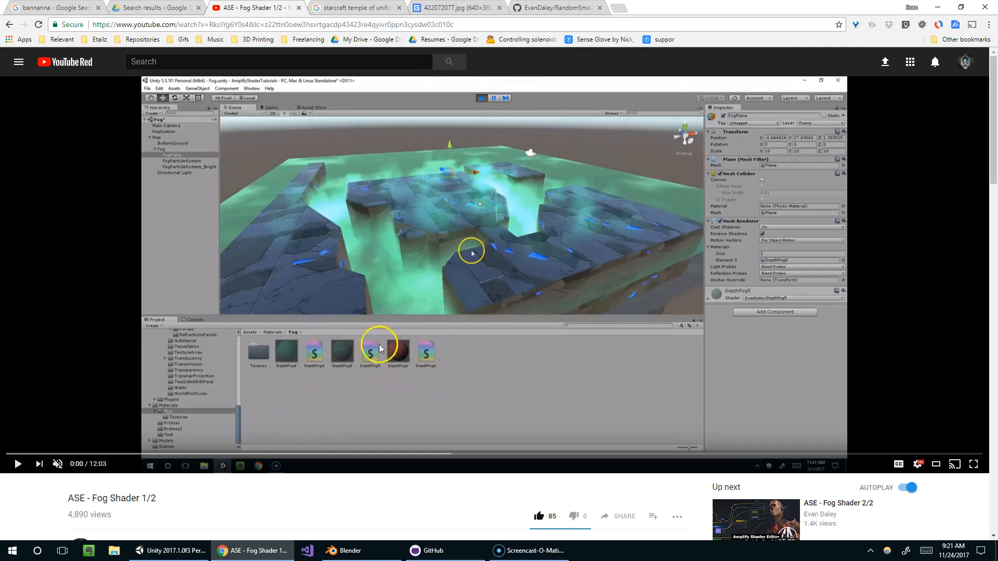
Play the ASE - Fog Shader 1/2 video and skip through it to 3:52 to examine the fog effect and rock map.
click(167, 379)
drag(68, 504, 85, 500)
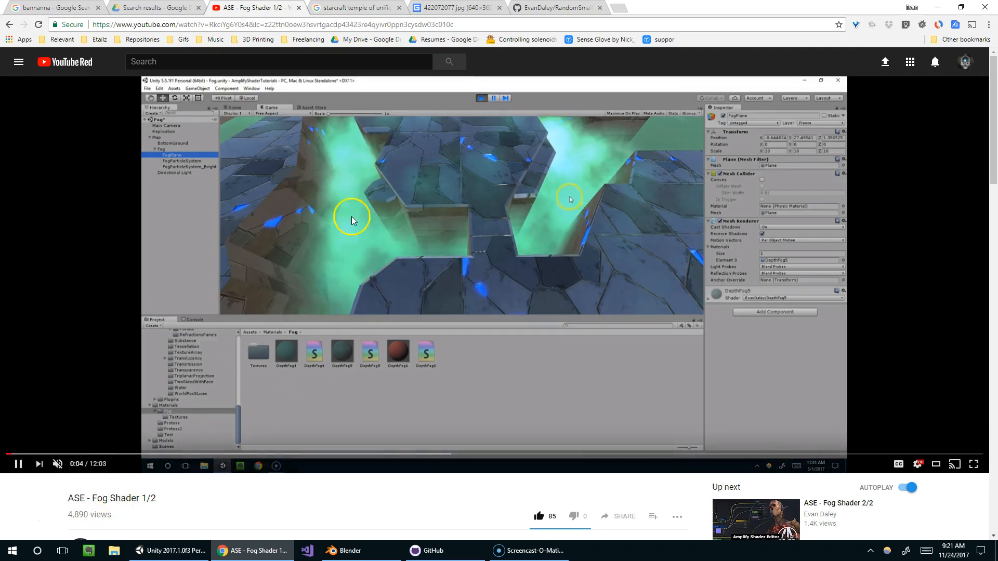
click(29, 454)
click(76, 454)
click(121, 454)
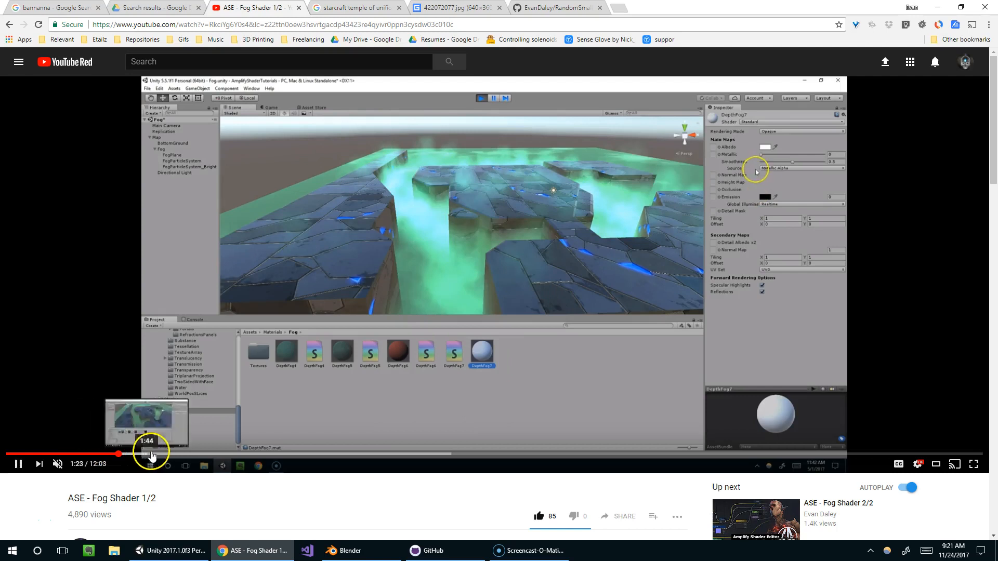
drag(64, 499, 174, 498)
click(177, 497)
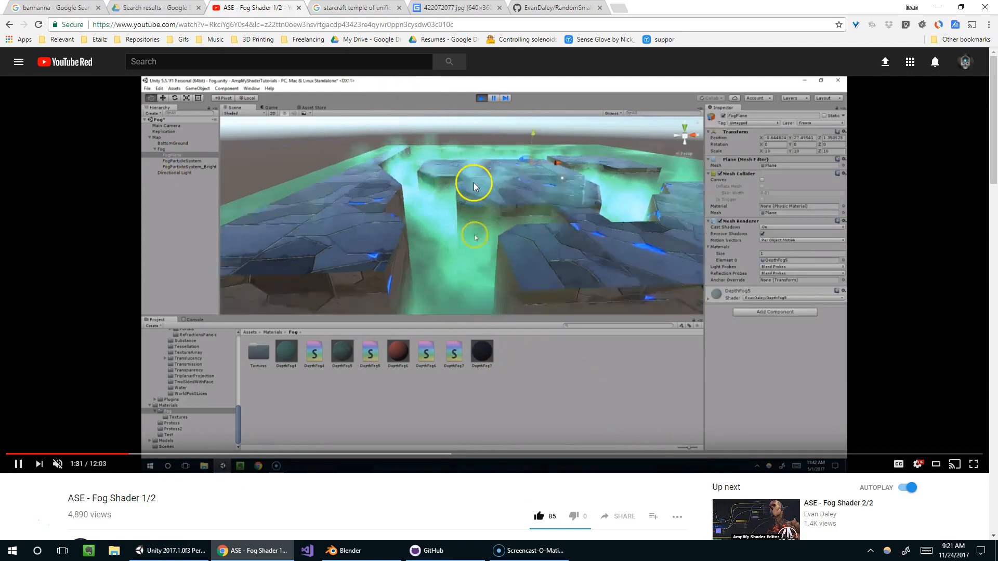
click(442, 173)
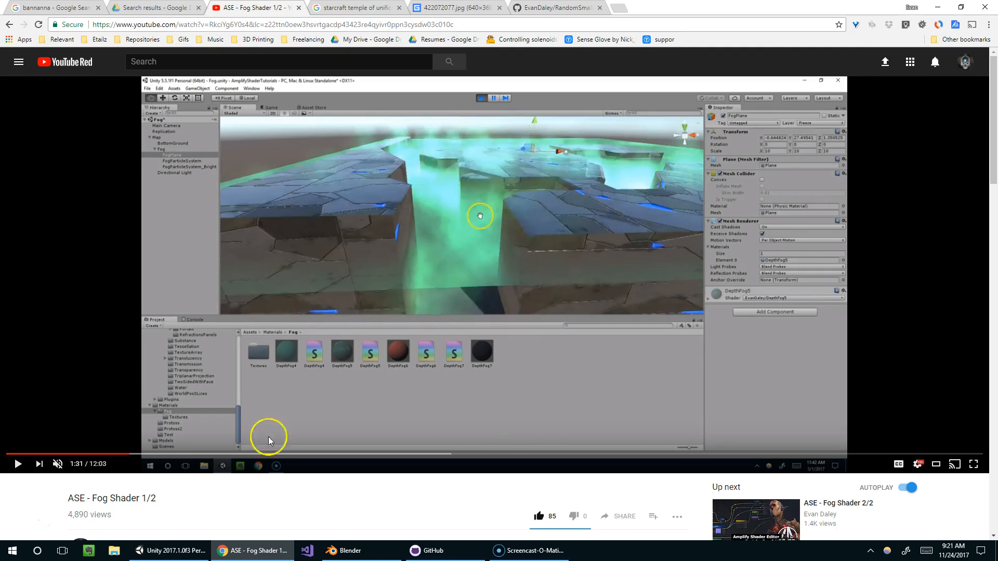
click(221, 453)
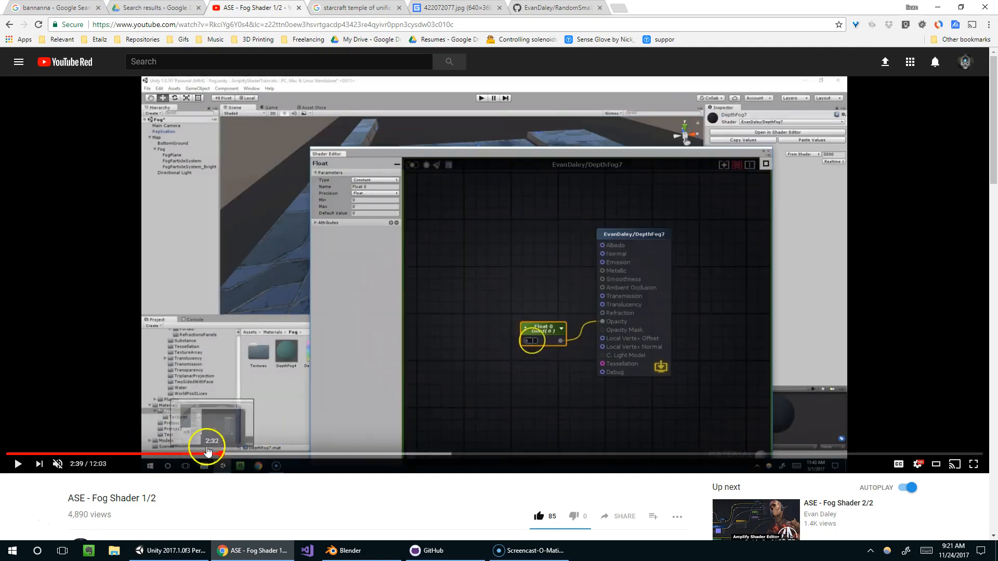
click(307, 454)
click(319, 454)
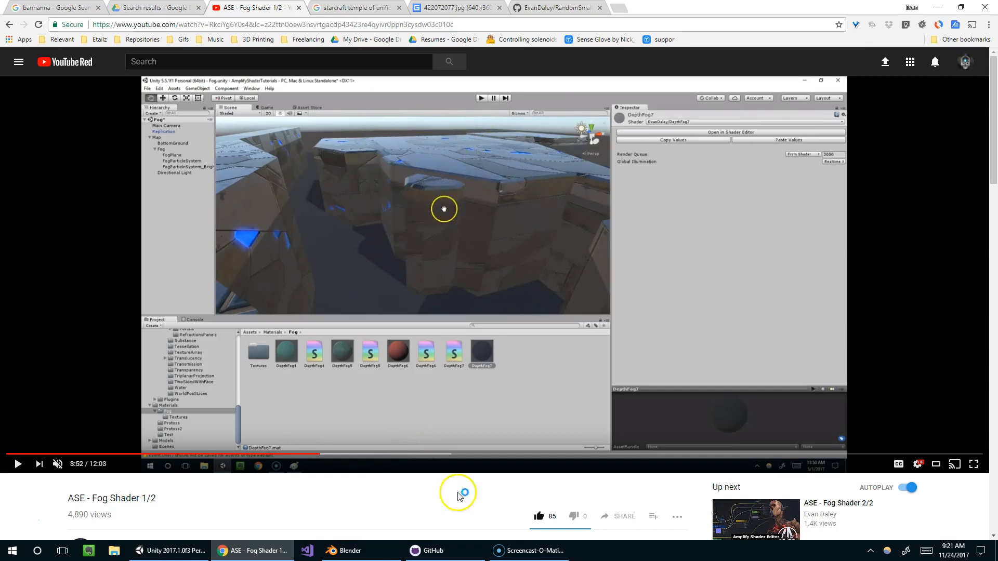
Browse the StarCraft Temple of Unification image results and compare their terrain with the paused fog shader video.
click(379, 8)
scroll(343, 104, up, 2)
drag(214, 73, 114, 73)
click(457, 76)
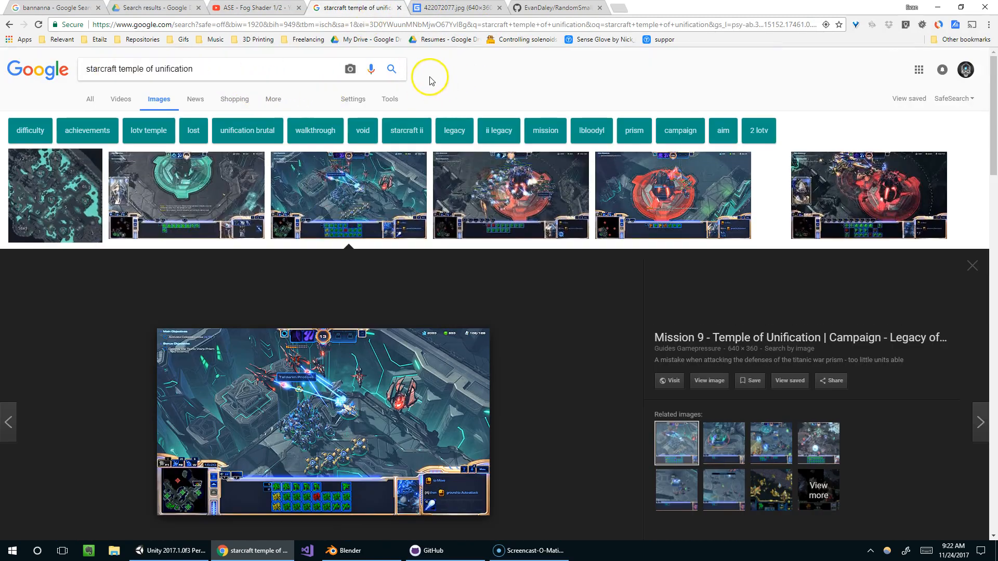
scroll(415, 135, down, 3)
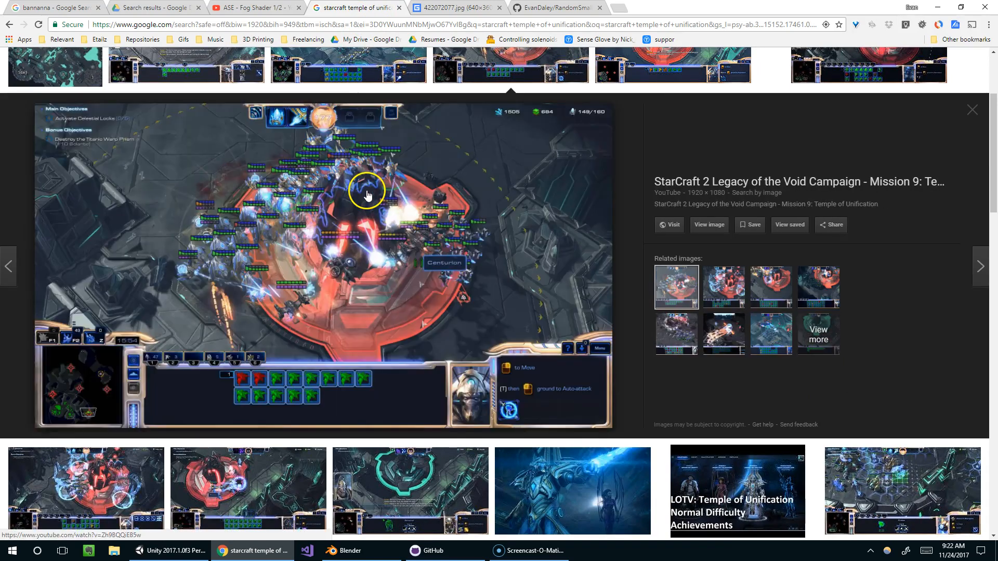
key(Left)
key(Right)
key(Left)
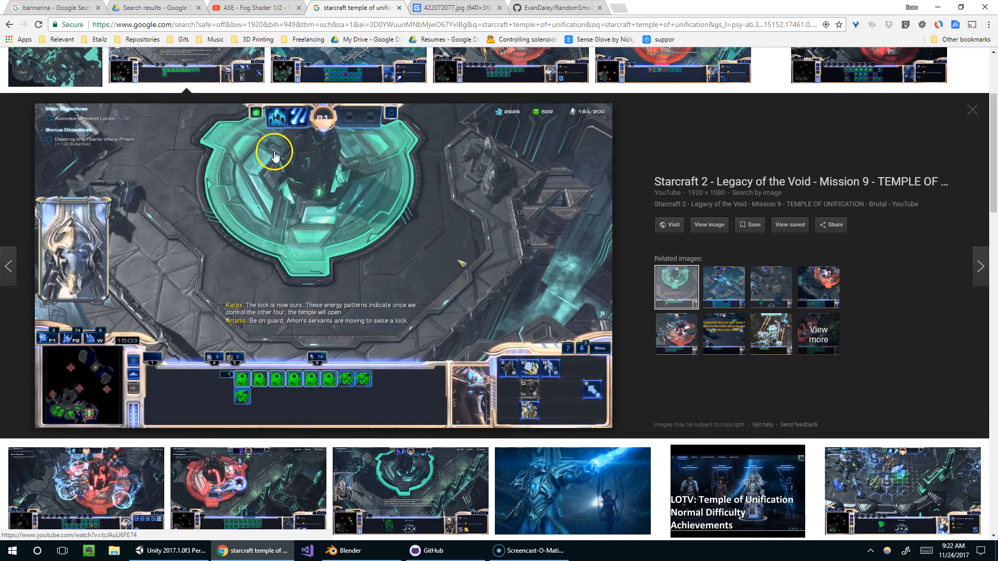
key(Left)
click(244, 7)
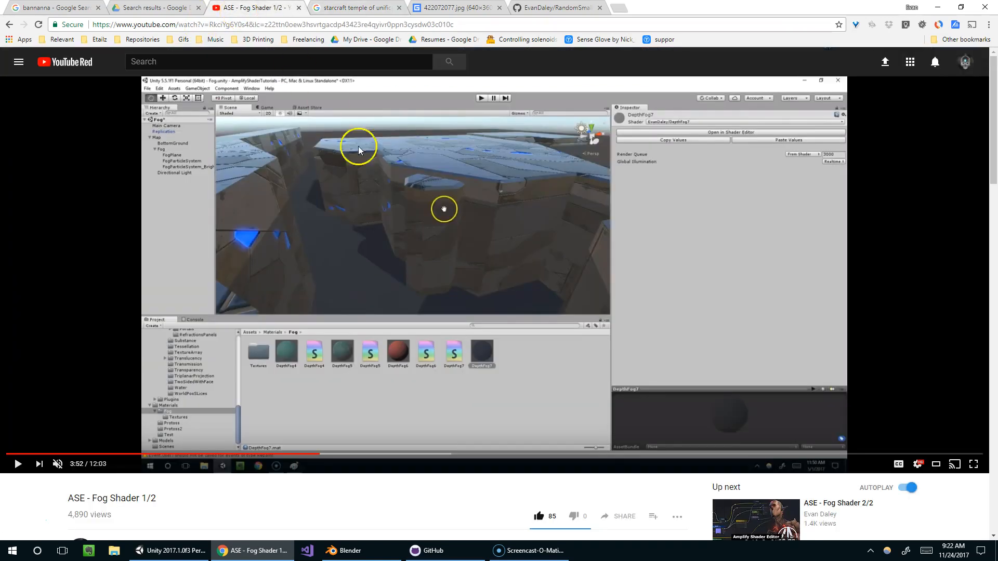
click(351, 9)
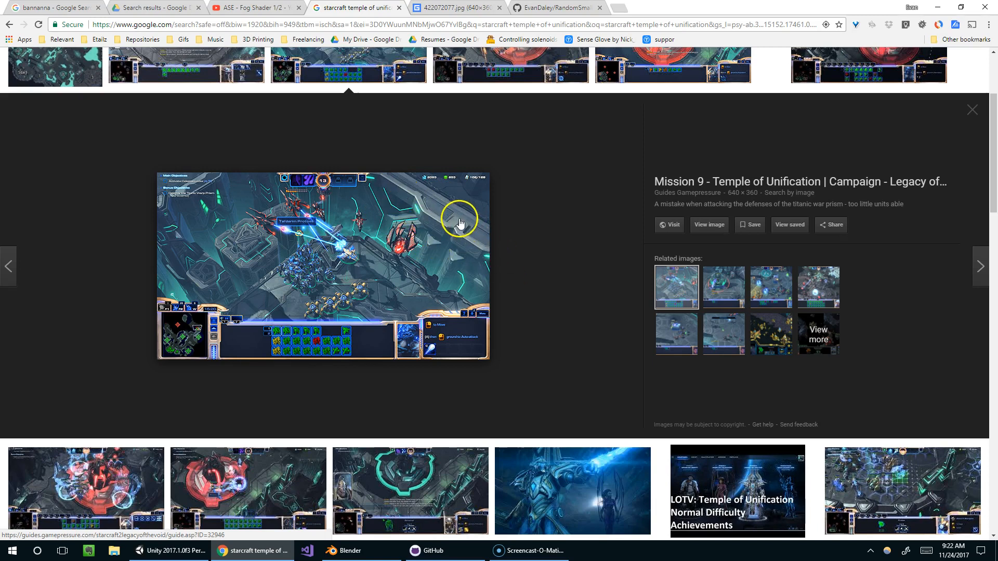
Switch to Blender and add a plane mesh at the origin of the empty scene.
click(379, 549)
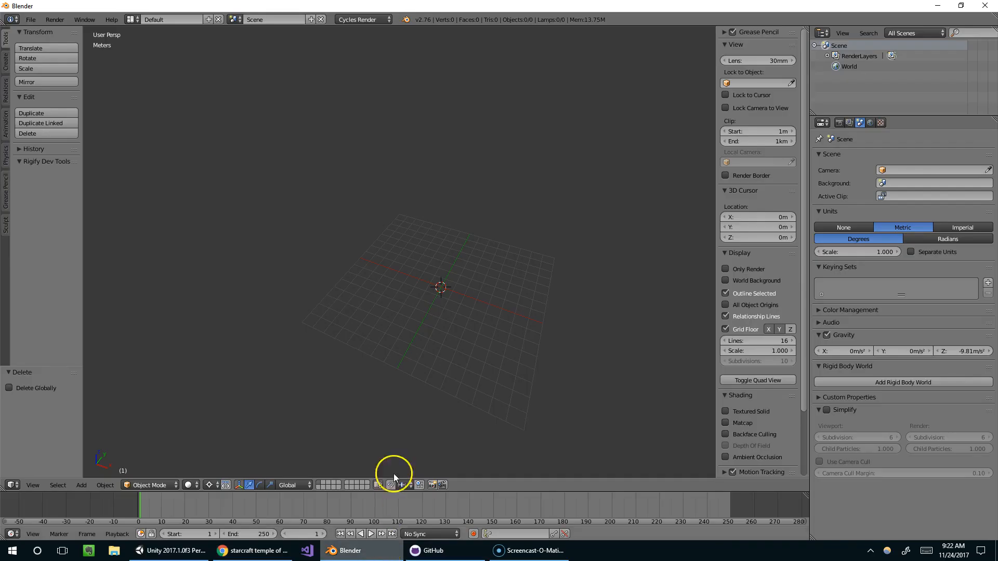
scroll(438, 251, down, 5)
shift+middle_drag(551, 283, 375, 185)
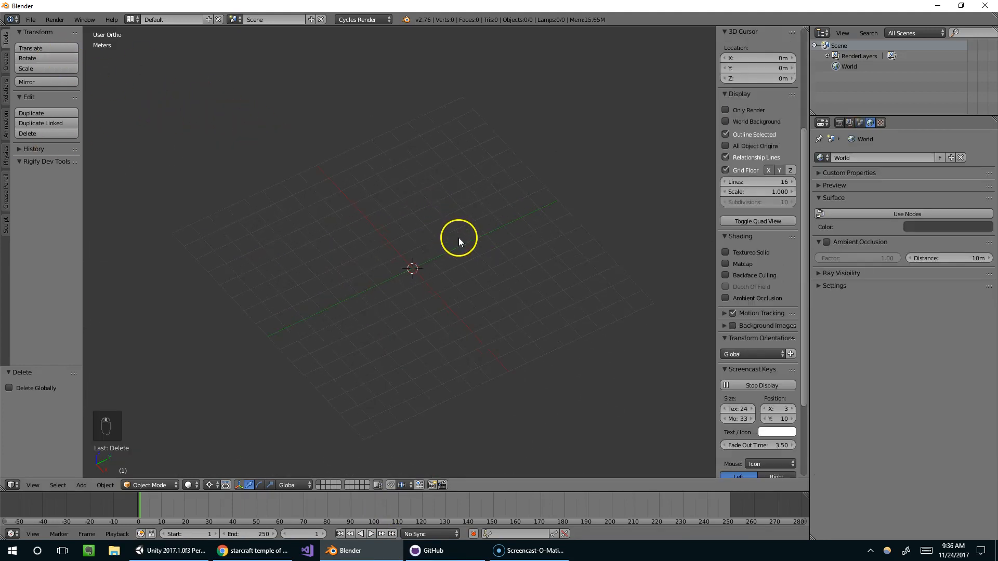
middle_drag(462, 234, 468, 215)
click(264, 557)
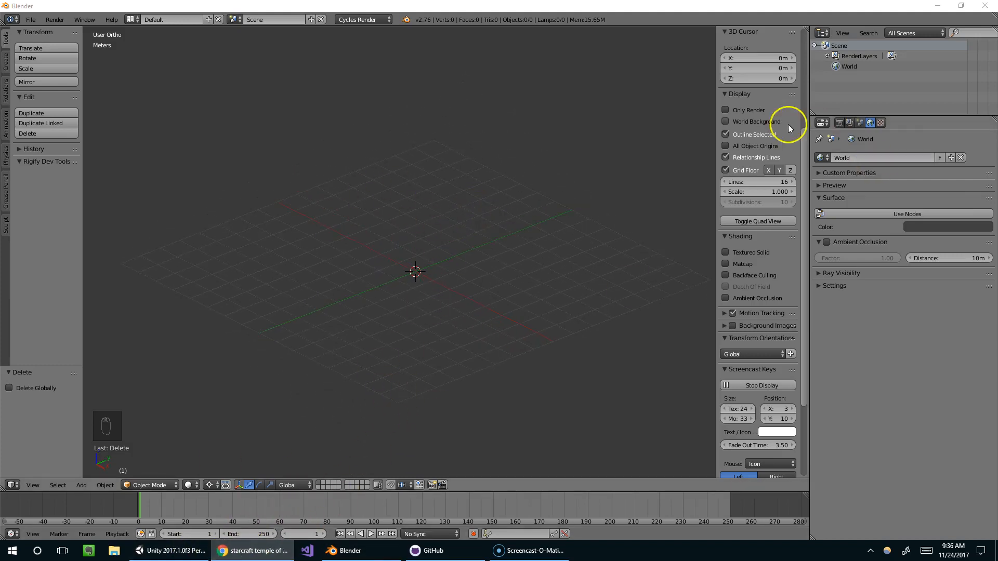
scroll(458, 235, up, 1)
middle_drag(523, 199, 606, 181)
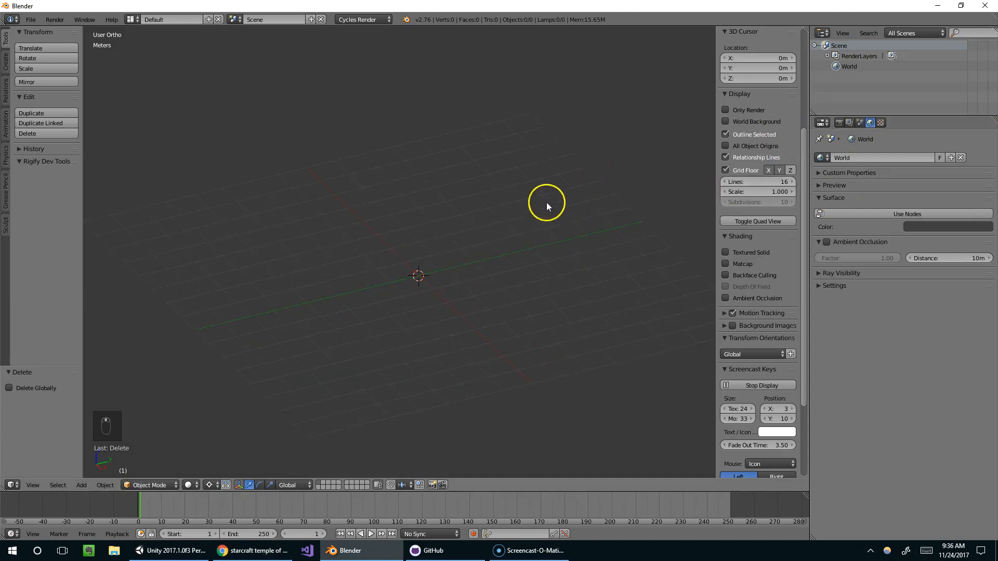
key(shift+a)
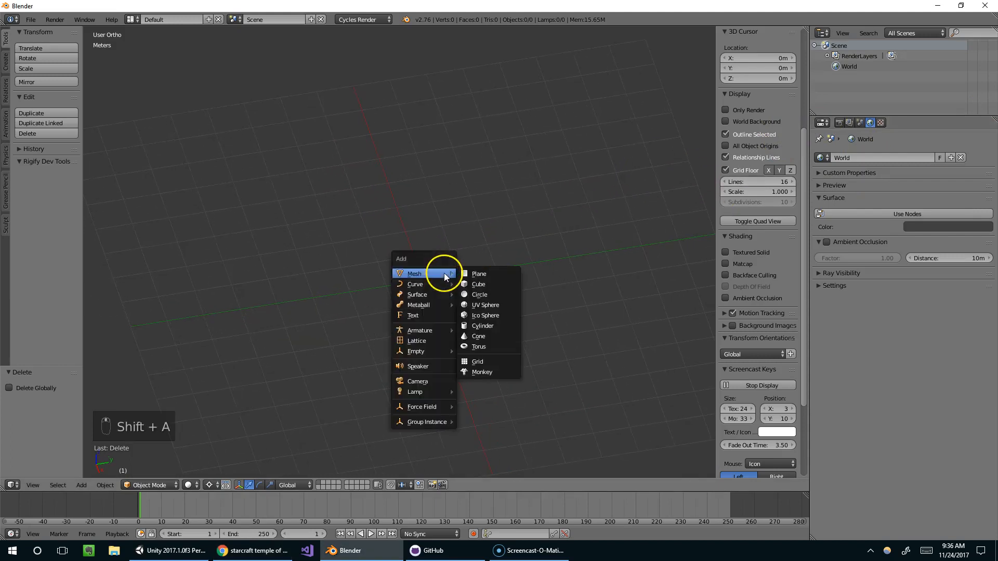
click(481, 272)
middle_drag(481, 273, 497, 250)
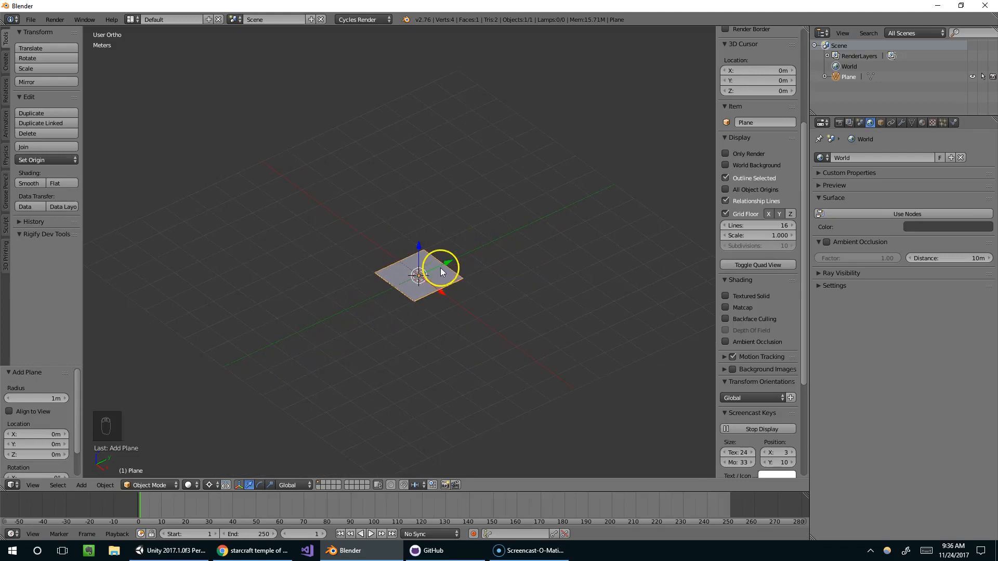
Scale the plane's geometry uniformly by 20 in Edit Mode.
key(Tab)
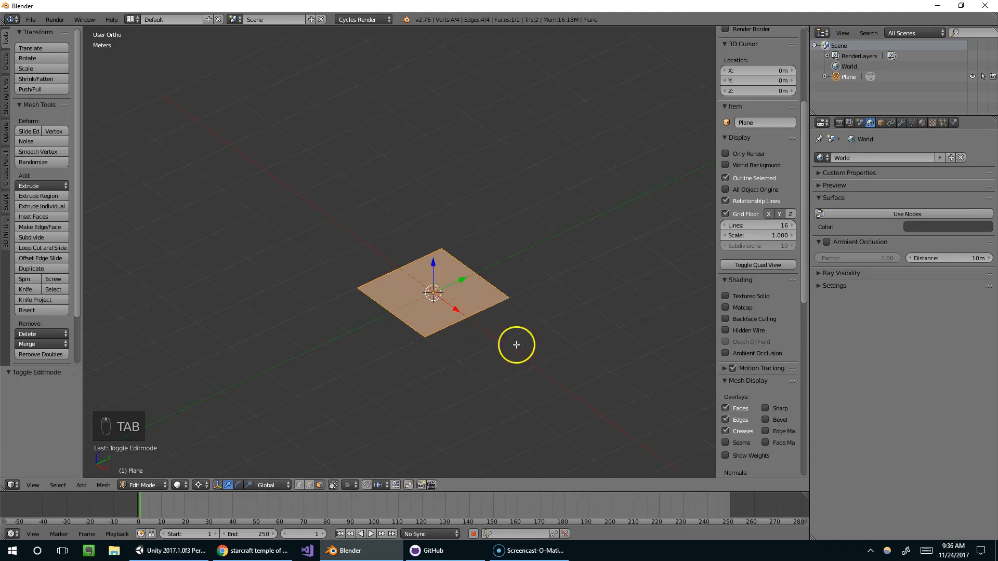
scroll(535, 208, up, 1)
middle_drag(512, 222, 530, 219)
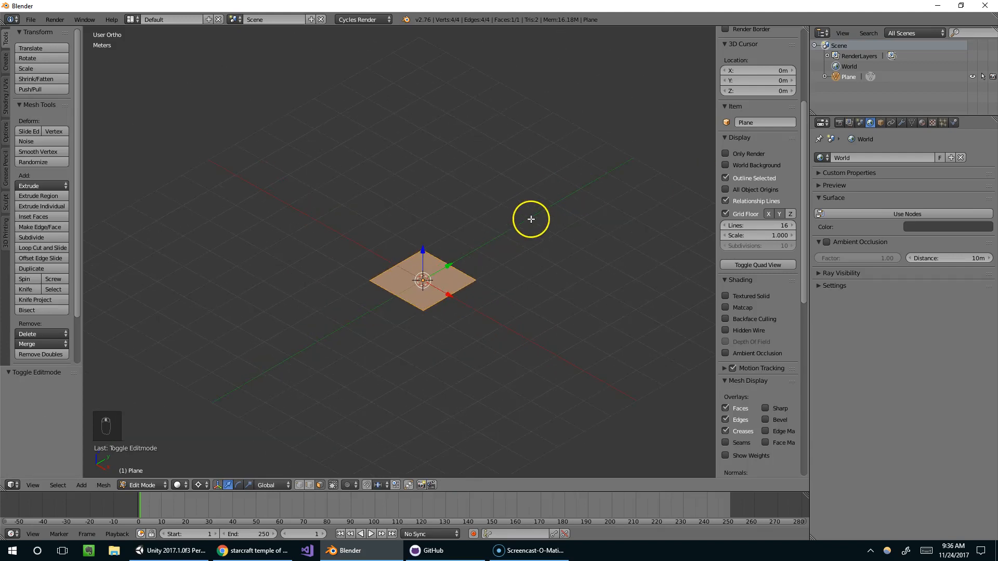
text(s20)
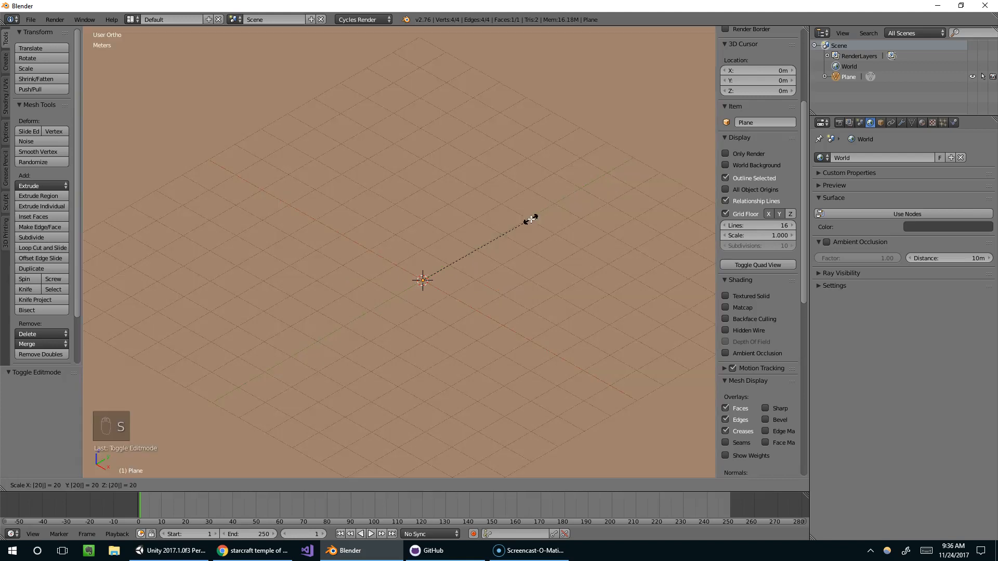
key(Return)
scroll(530, 219, down, 3)
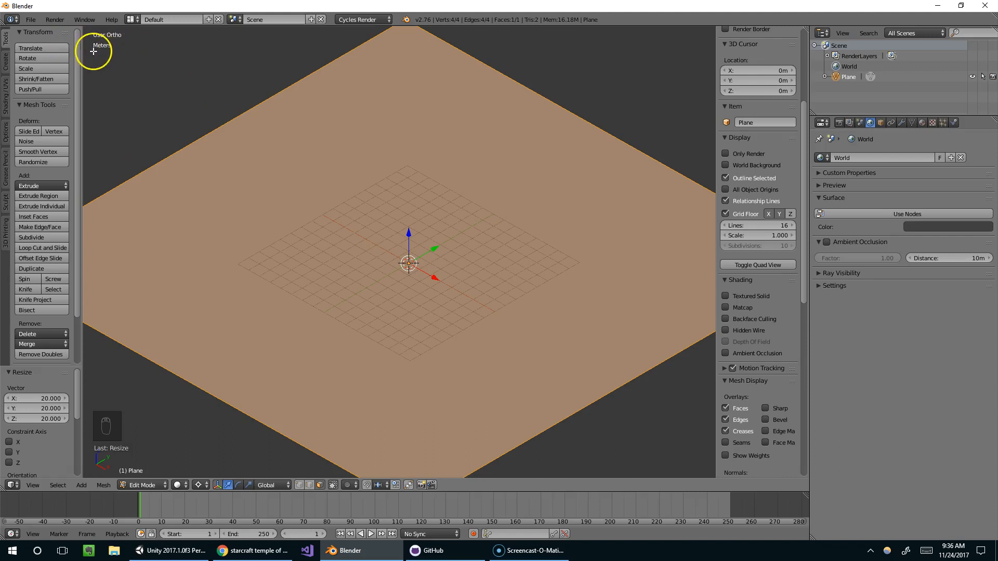
mouse_move(331, 190)
middle_down()
mouse_move(332, 170)
mouse_move(329, 205)
middle_up()
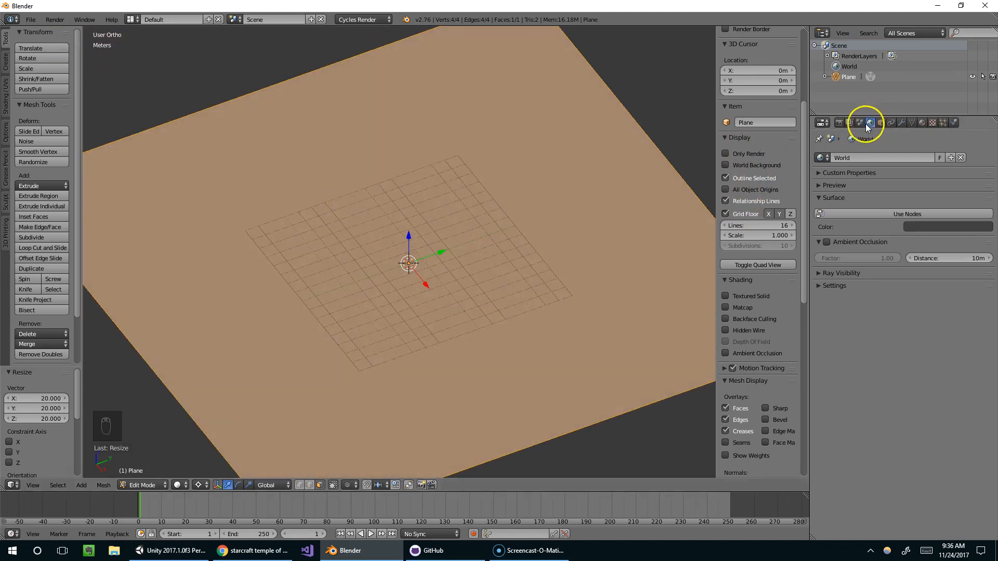
click(854, 172)
click(848, 204)
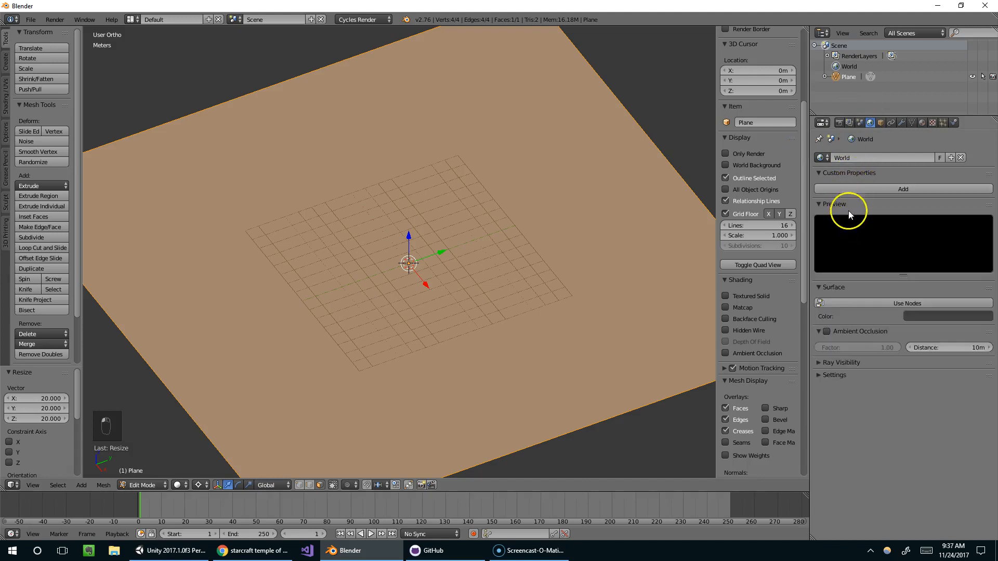
click(853, 205)
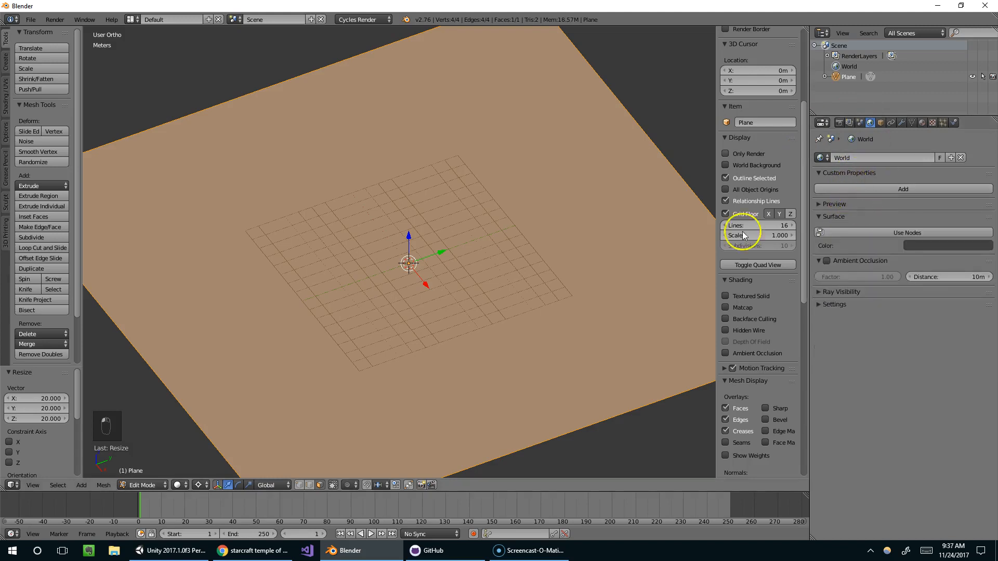
click(851, 307)
Extrude the plane's face by -20 m along its normal to form a solid block.
middle_drag(613, 207, 585, 225)
middle_drag(452, 288, 430, 228)
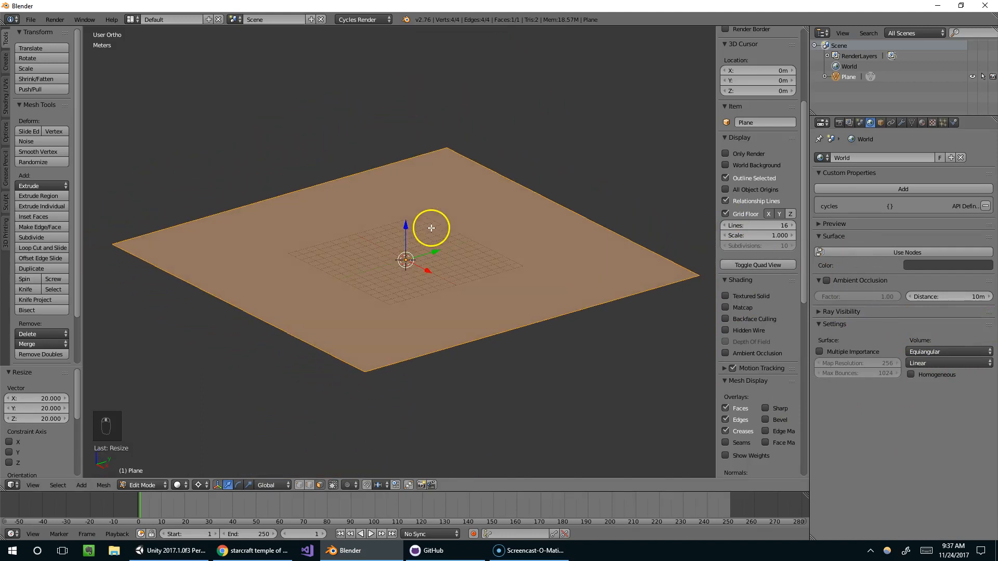
key(e)
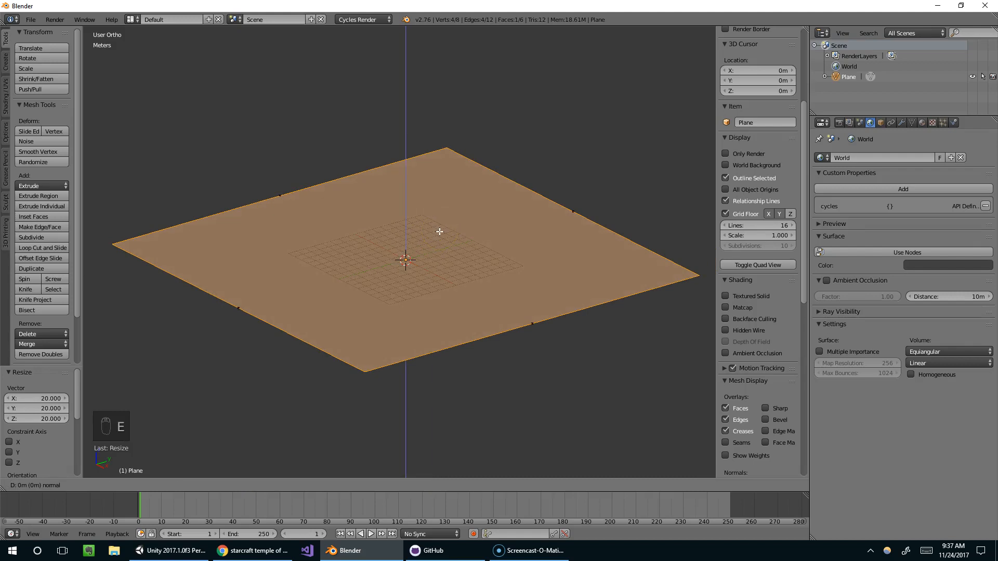
text(-20)
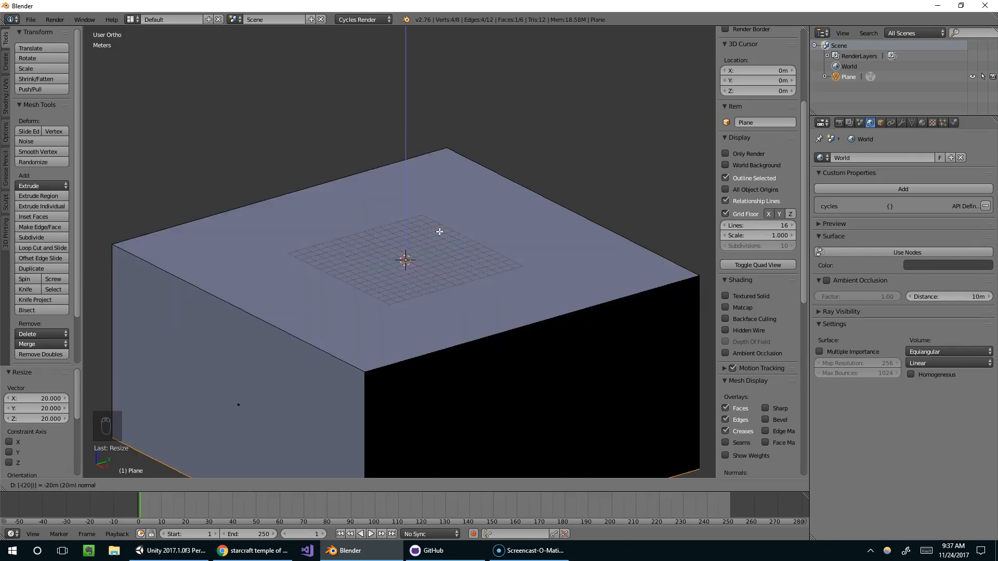
key(Return)
scroll(426, 228, down, 3)
middle_drag(423, 227, 372, 366)
scroll(565, 323, down, 1)
middle_drag(575, 309, 587, 304)
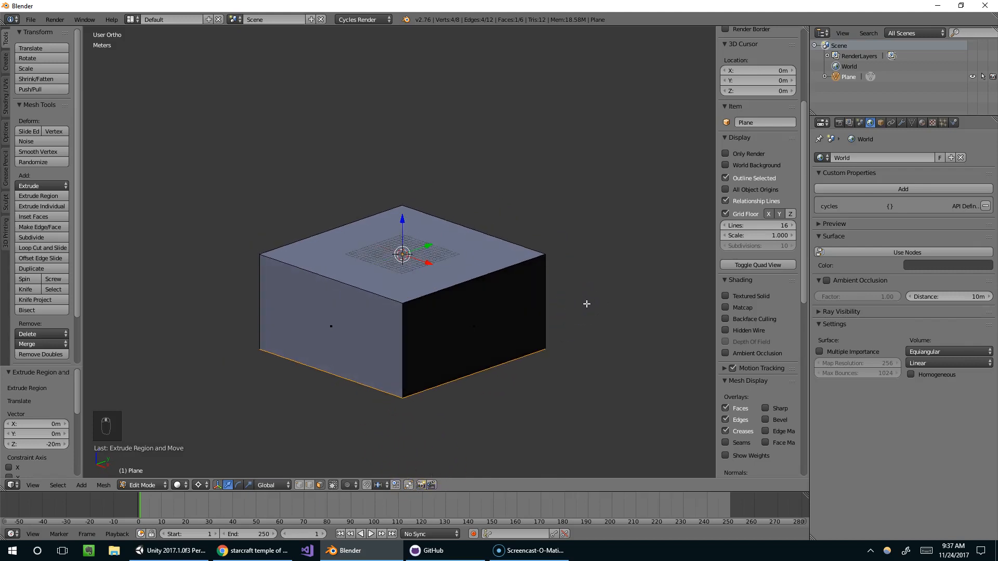
key(g)
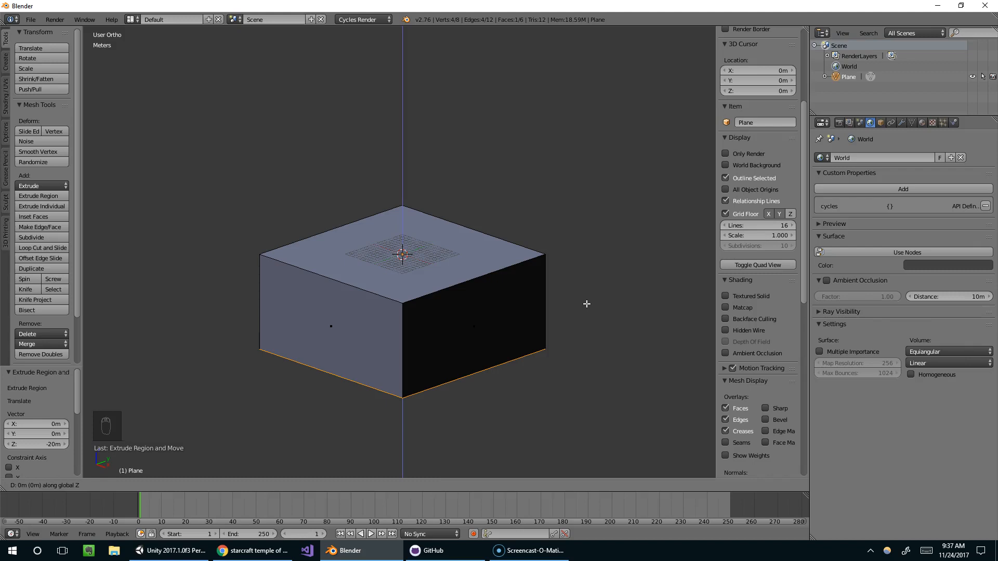
text(40)
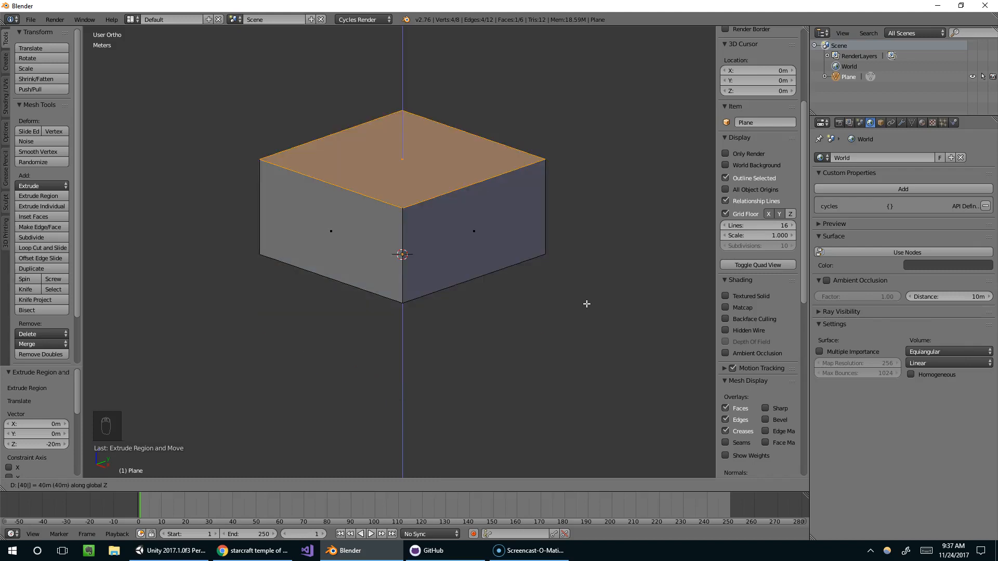
key(Escape)
Move the block's bottom face by -40 m along Z to make the block taller.
text(g)
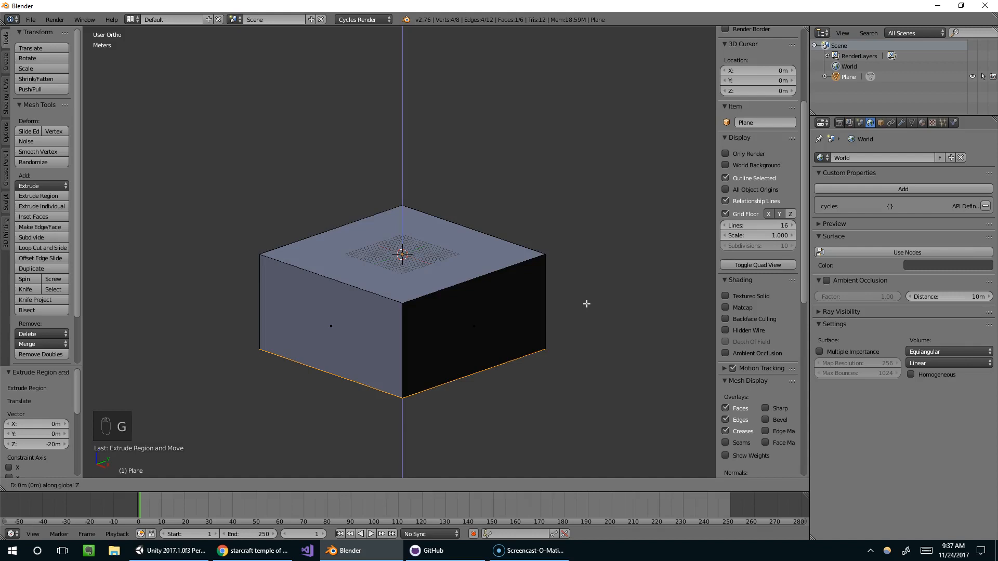
text(-40)
key(Return)
scroll(586, 304, down, 4)
scroll(551, 316, up, 3)
shift+middle_drag(537, 313, 346, 221)
scroll(555, 254, up, 2)
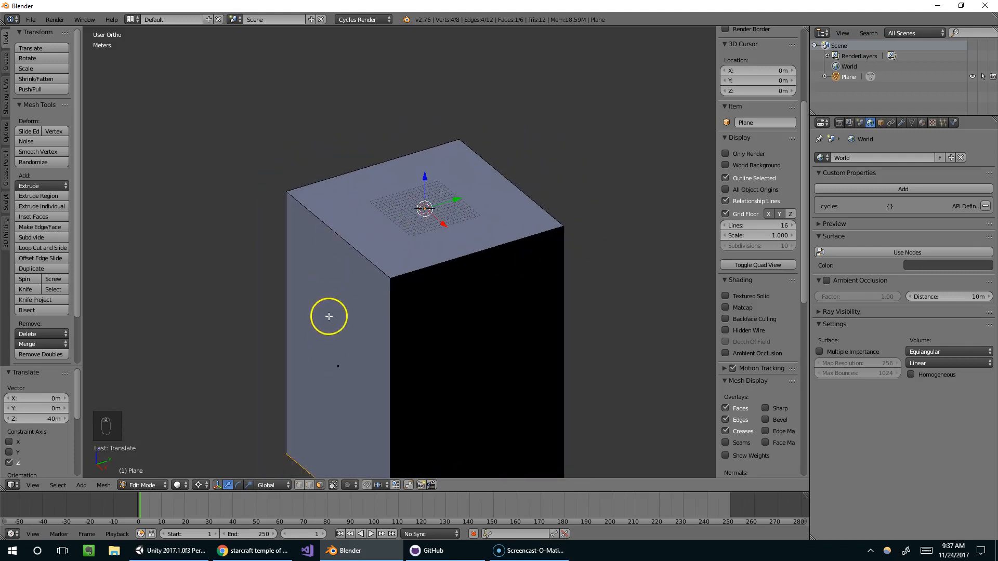
Add a cube primitive inside the block's mesh in Edit Mode and view it in Object Mode.
scroll(384, 291, up, 5)
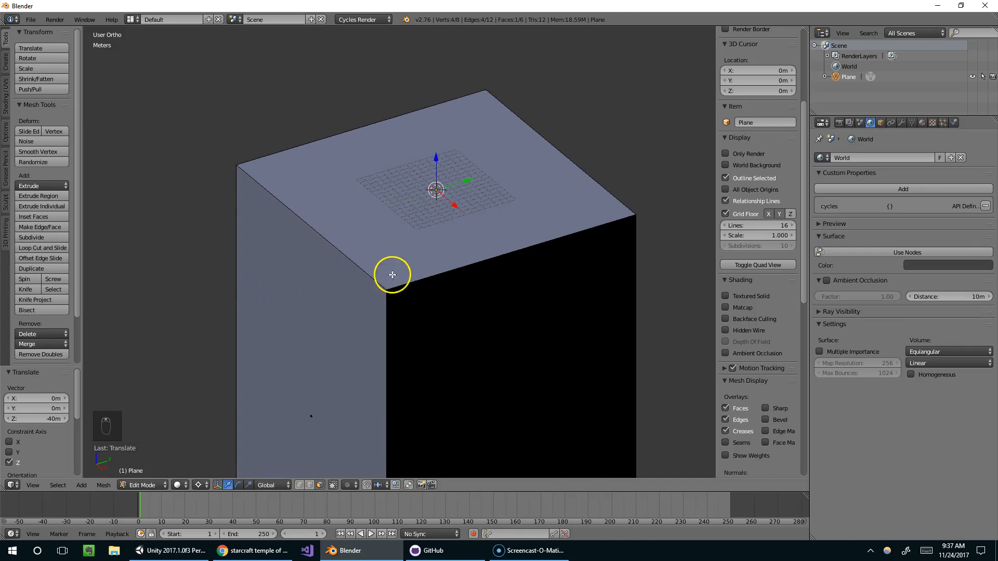
middle_drag(381, 267, 413, 267)
scroll(416, 258, down, 2)
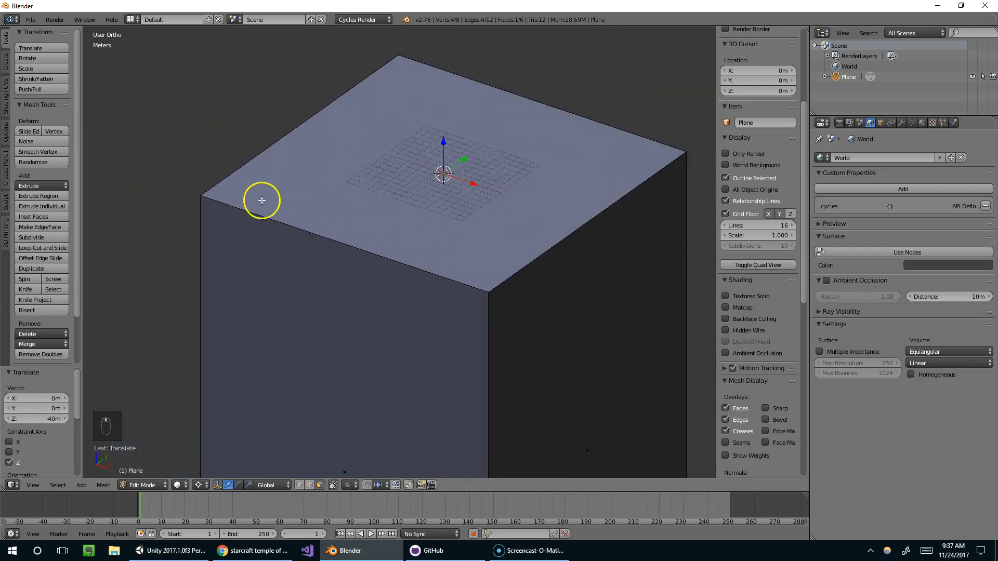
scroll(407, 255, down, 3)
key(shift+a)
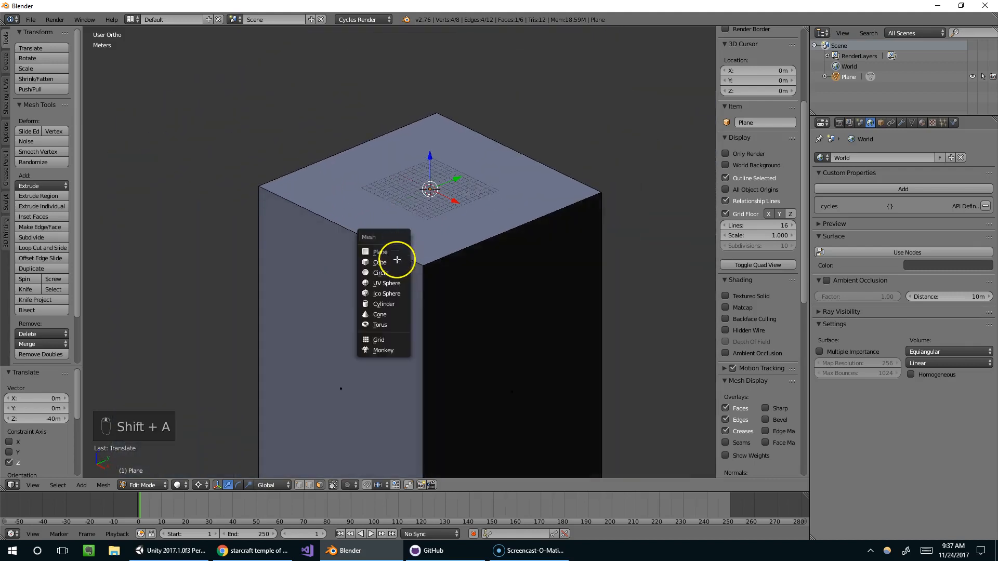
click(398, 253)
key(Tab)
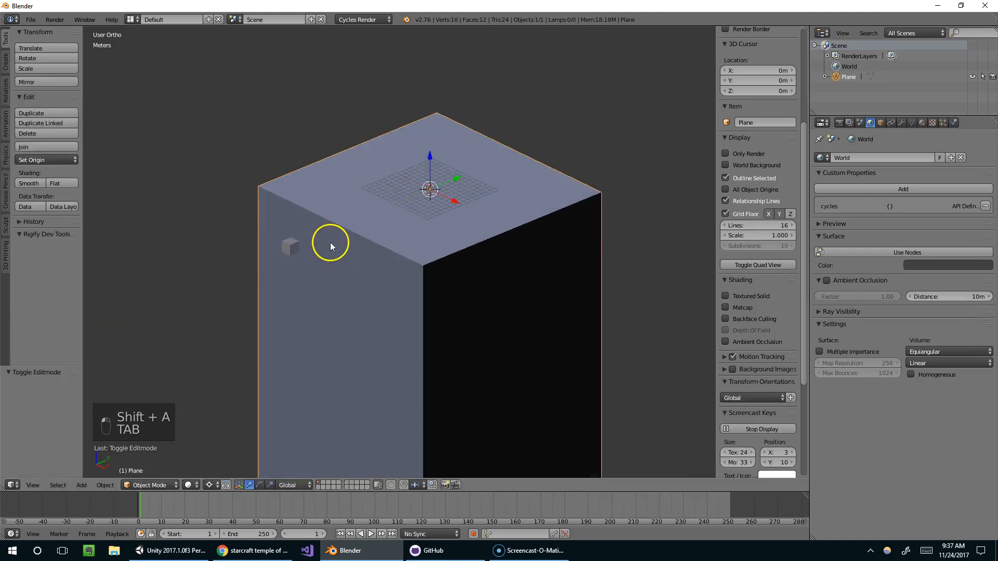
scroll(329, 242, up, 1)
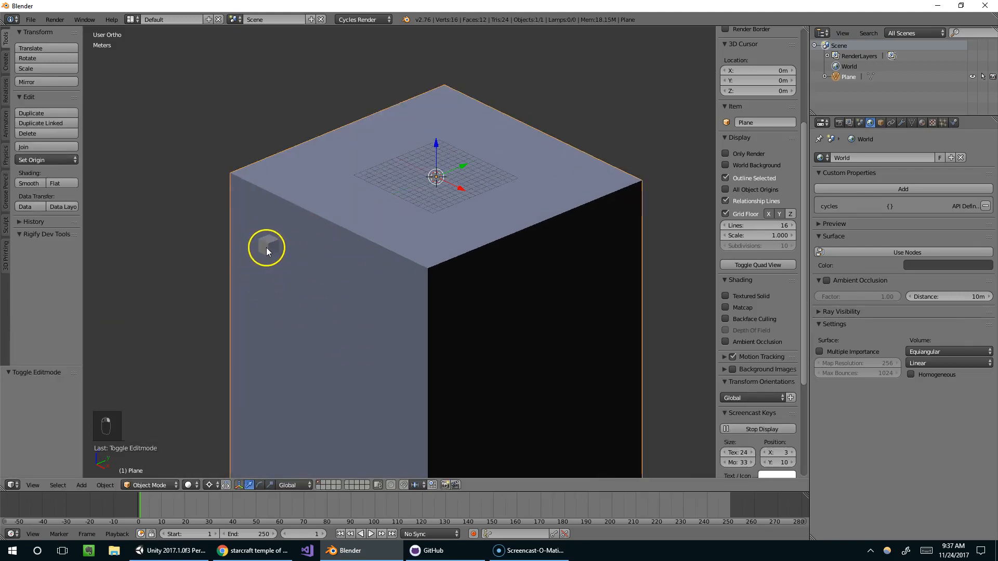
scroll(275, 241, down, 2)
Delete the small cube's vertices from the block's mesh.
key(ctrl+z)
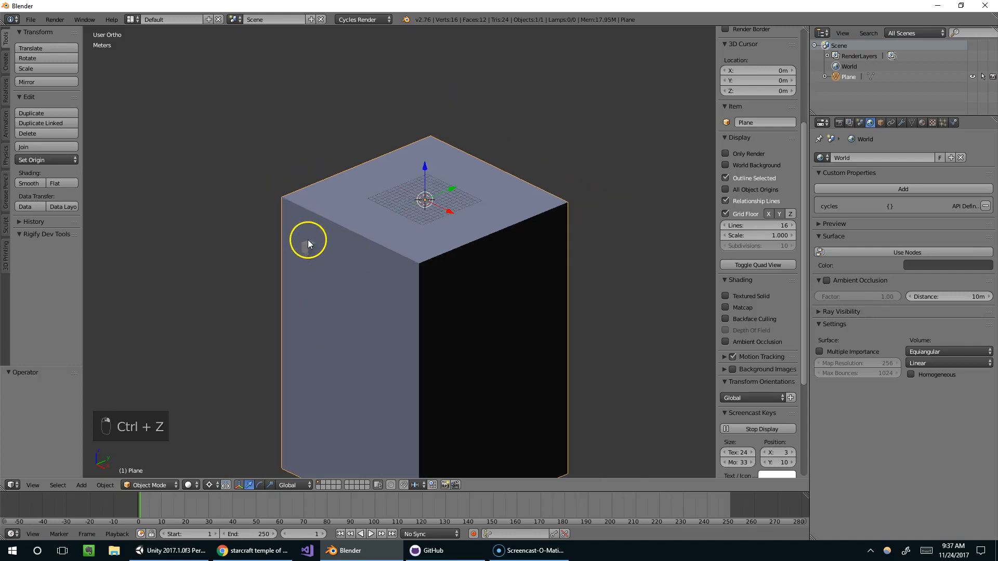
key(Tab)
key(x)
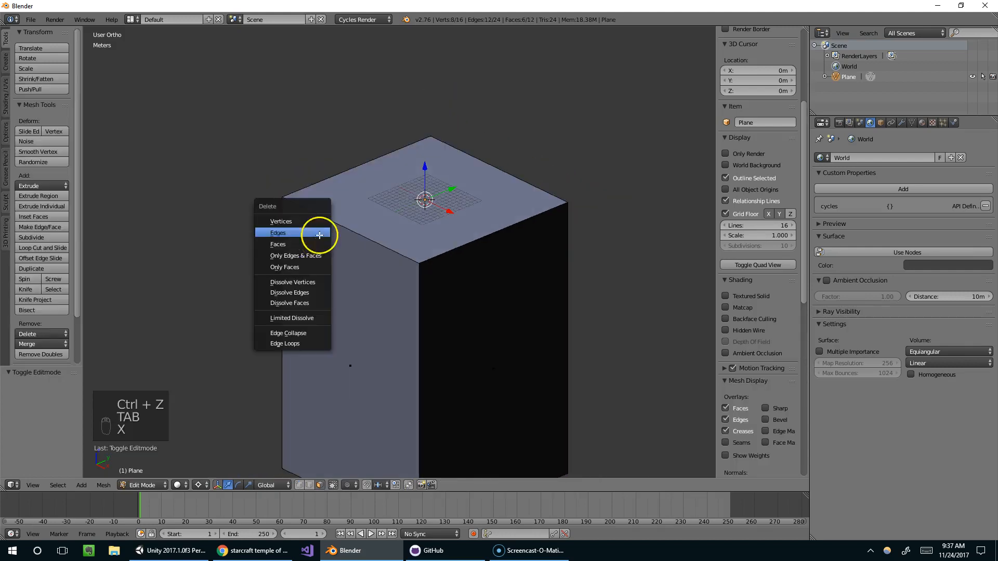
key(x)
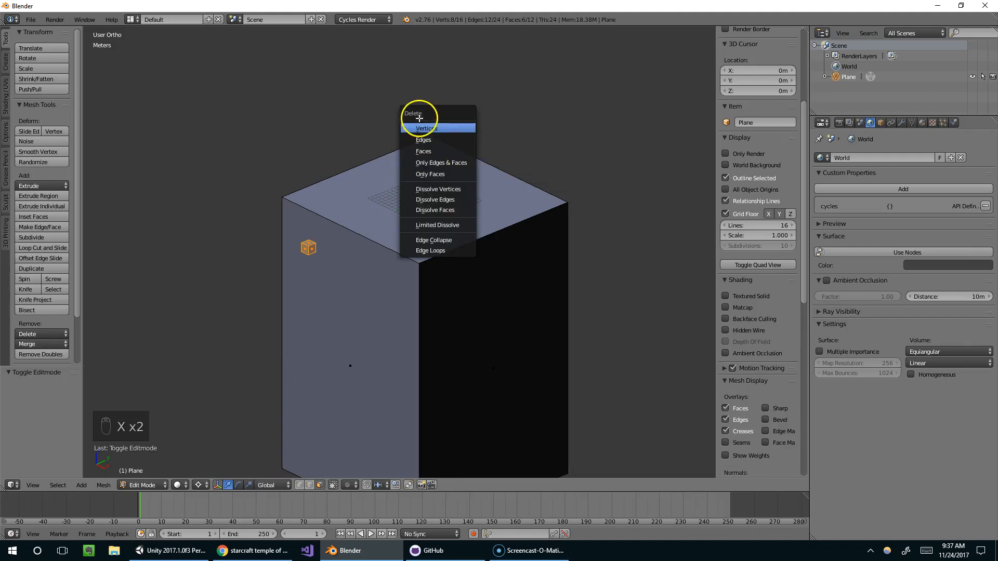
key(Tab)
key(Tab)
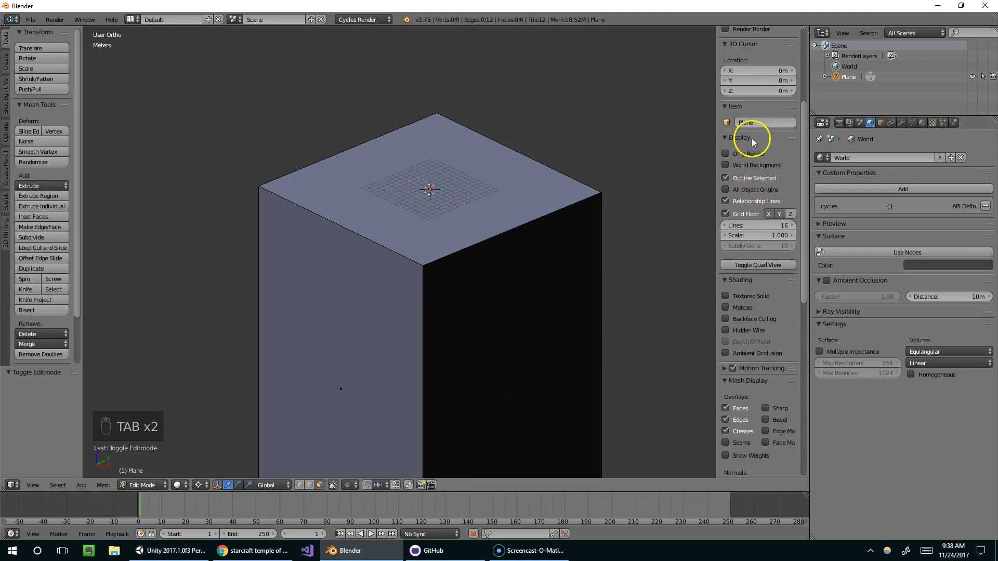
Enable backface culling in the viewport and examine the direction of the block's faces from several sides.
click(730, 320)
middle_drag(595, 287, 528, 265)
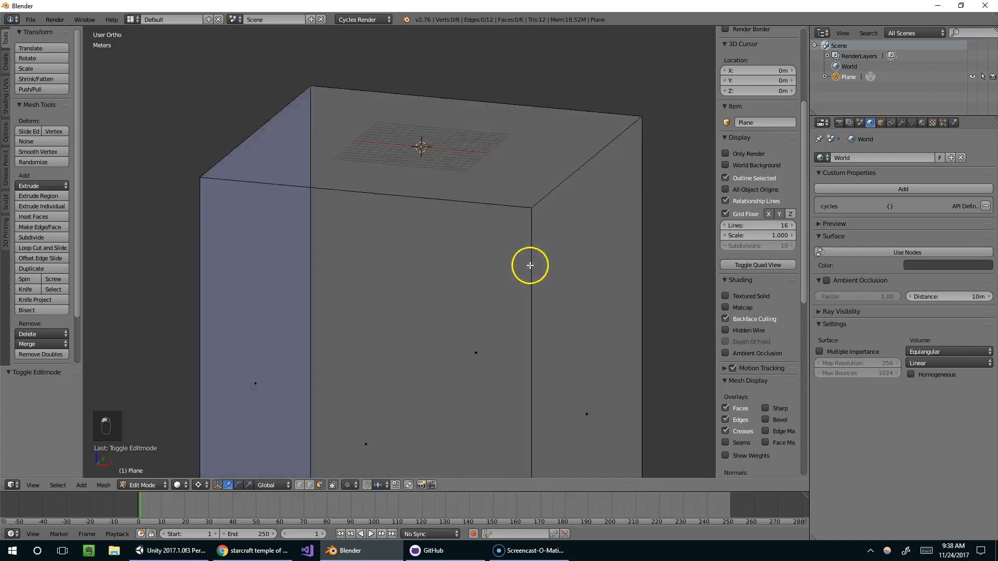
scroll(547, 323, down, 2)
middle_drag(548, 323, 469, 357)
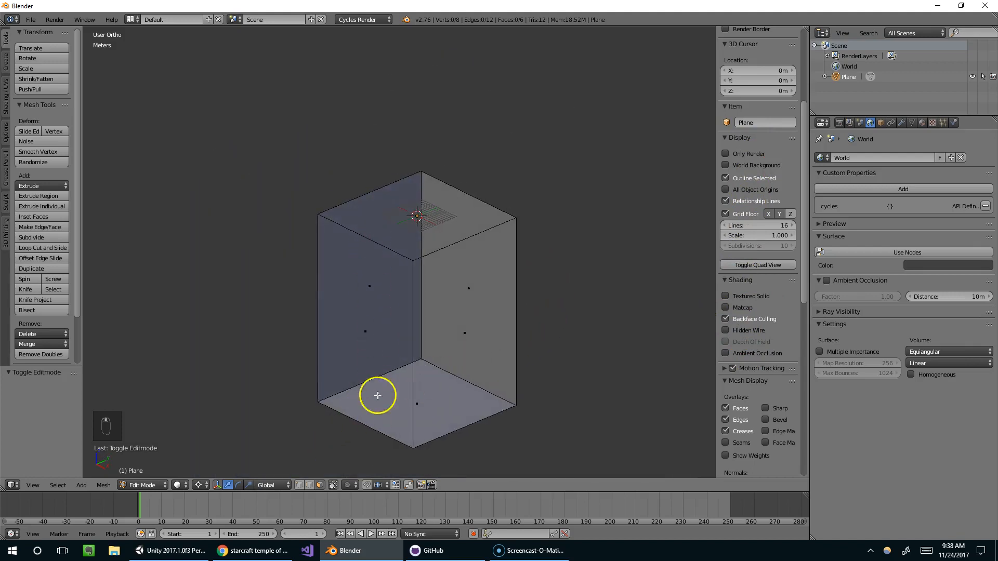
scroll(372, 298, up, 2)
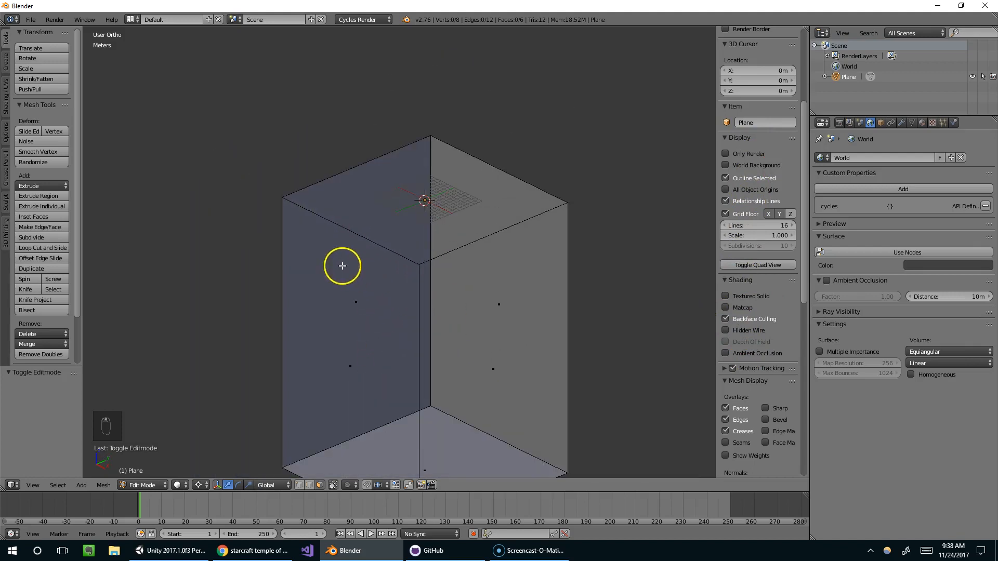
middle_drag(527, 264, 330, 244)
key(Tab)
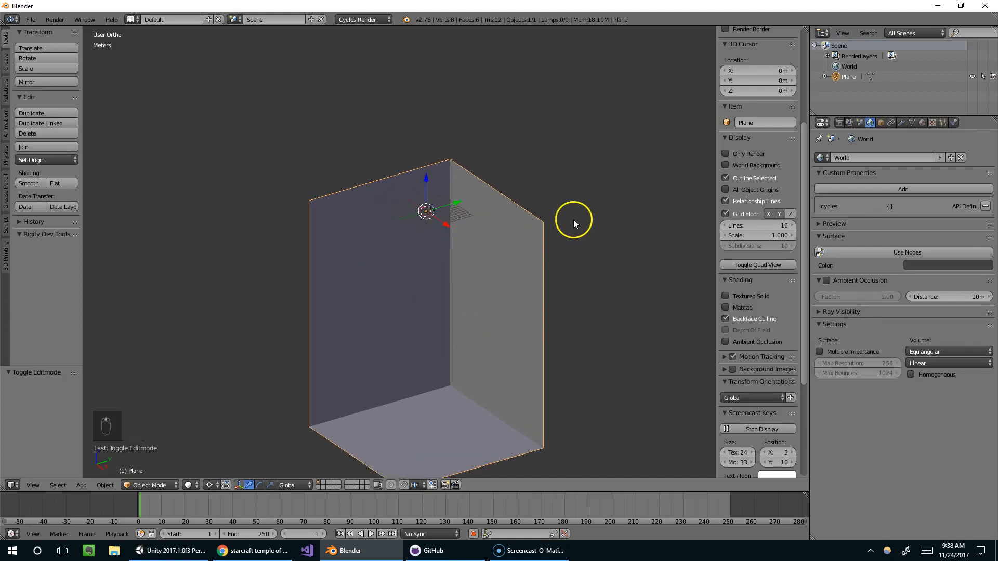
scroll(569, 224, up, 1)
shift+middle_drag(570, 264, 546, 253)
scroll(540, 251, down, 1)
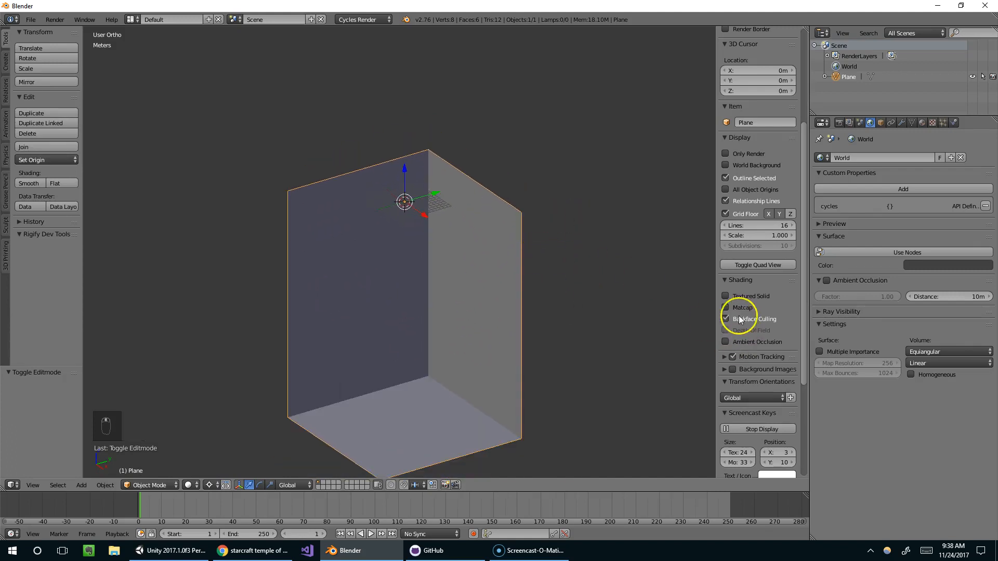
Disable backface culling in the viewport.
click(727, 319)
scroll(569, 305, up, 2)
middle_drag(481, 281, 495, 280)
scroll(495, 278, down, 1)
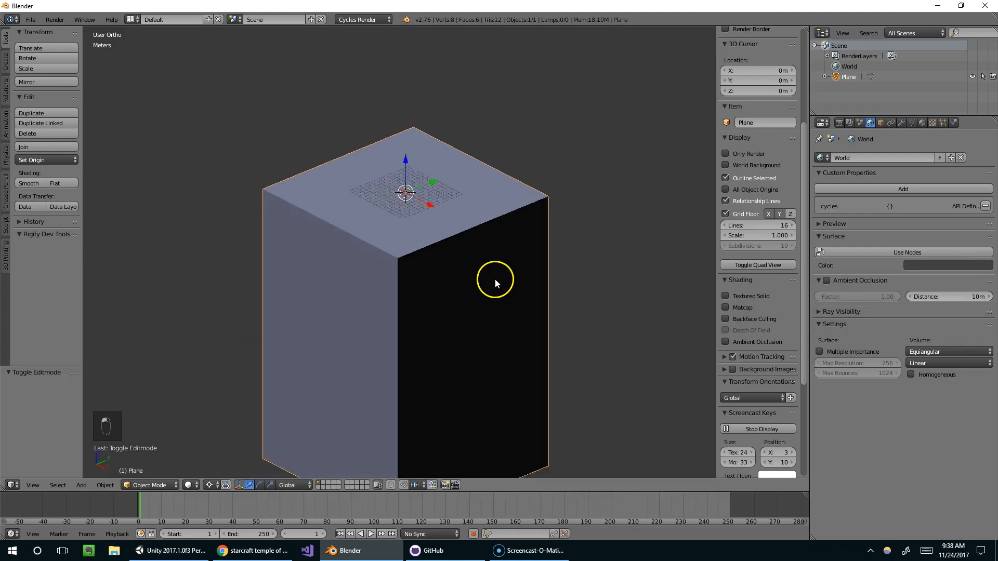
Recalculate the normals of all the block's faces to point outward and return to Object Mode.
key(Tab)
key(Tab)
key(Tab)
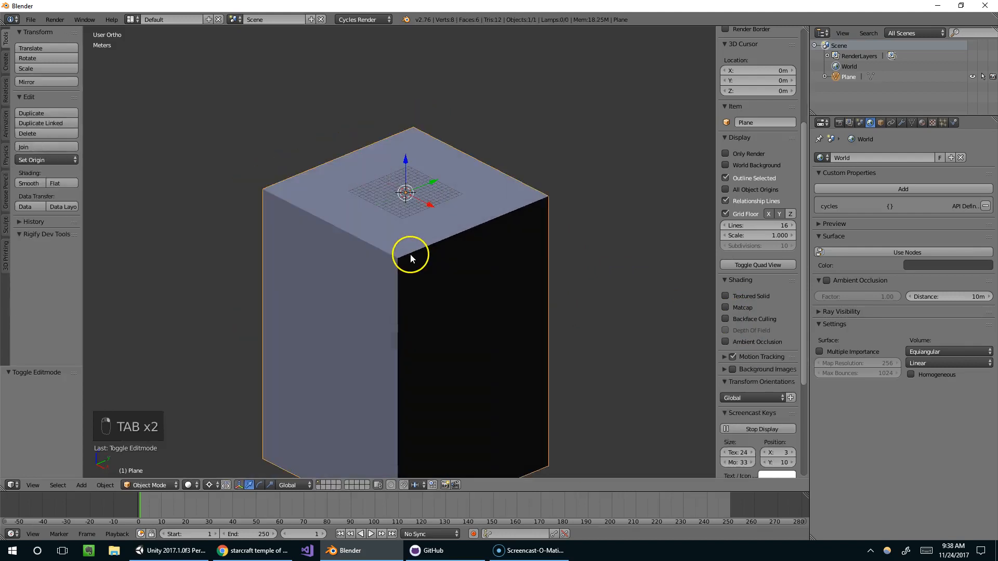
key(a)
key(a)
key(a)
key(a)
key(a)
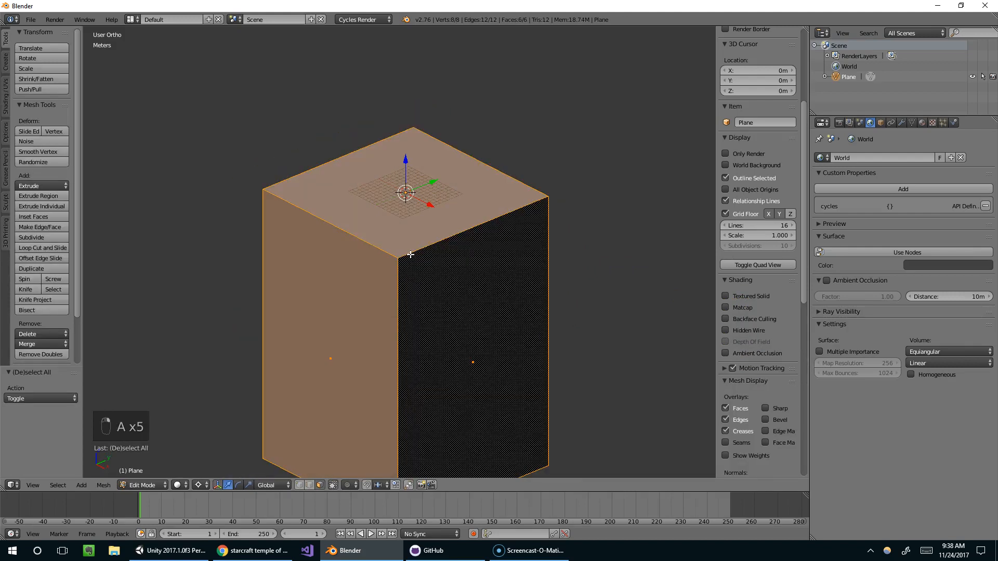
key(ctrl+n)
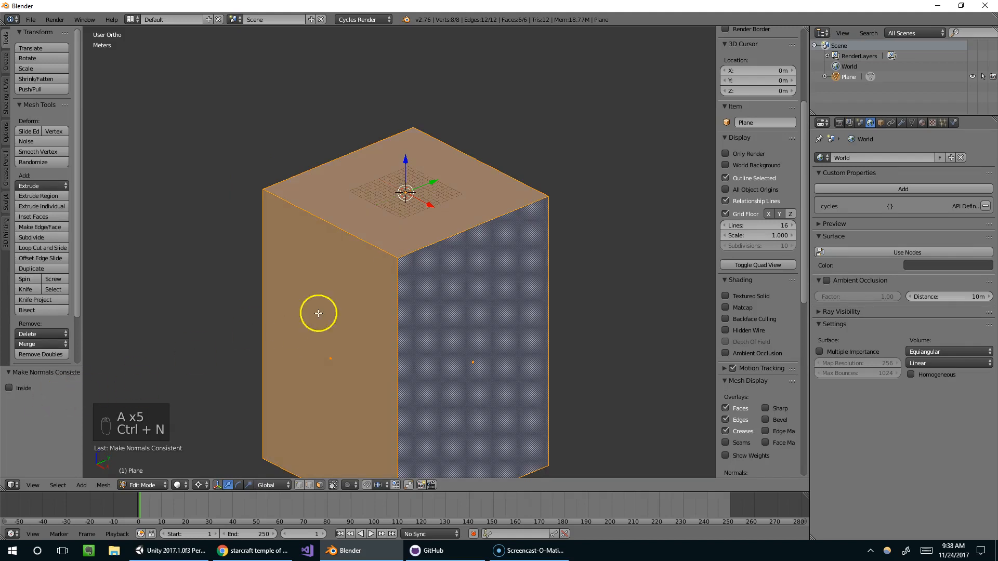
key(Tab)
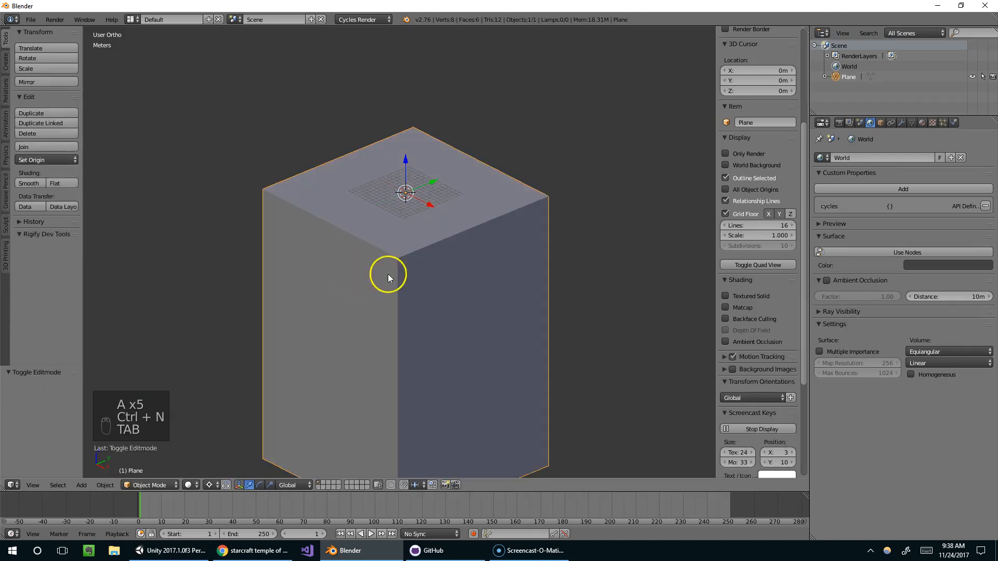
click(740, 318)
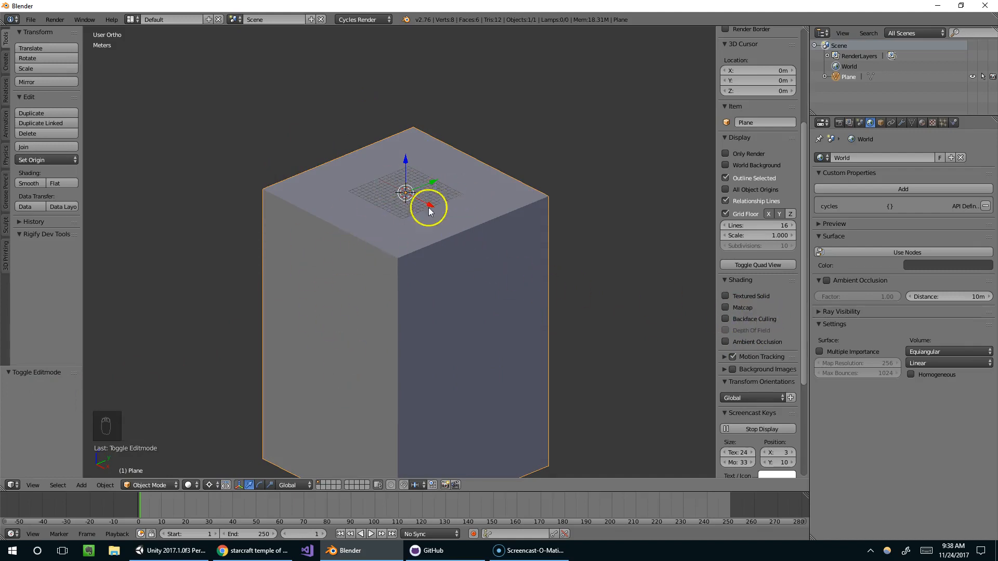
Add two evenly spaced, unslid loop cuts around the block in Edit Mode, crossing its top face parallel to the X axis.
scroll(491, 285, up, 2)
middle_drag(464, 248, 424, 234)
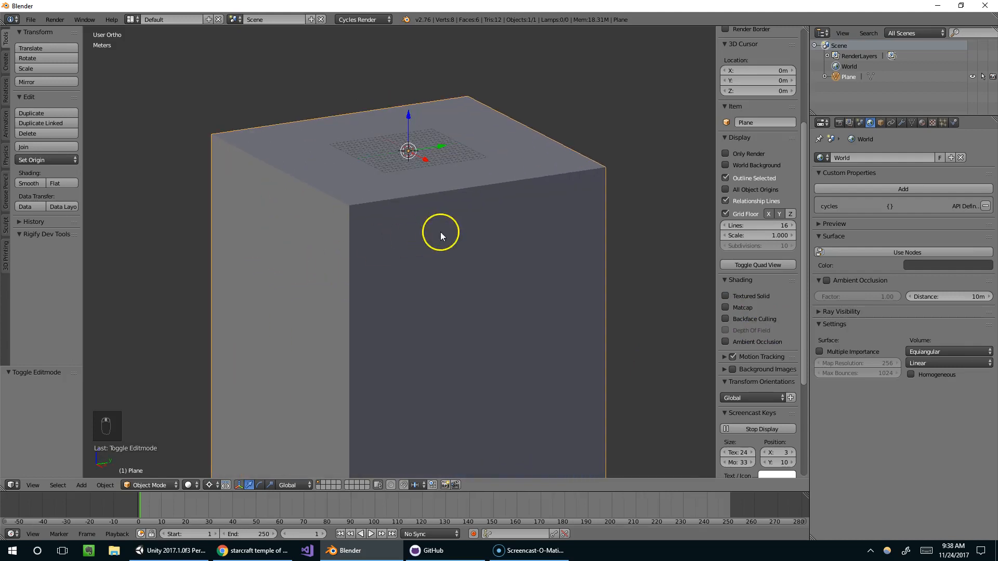
middle_drag(299, 275, 390, 211)
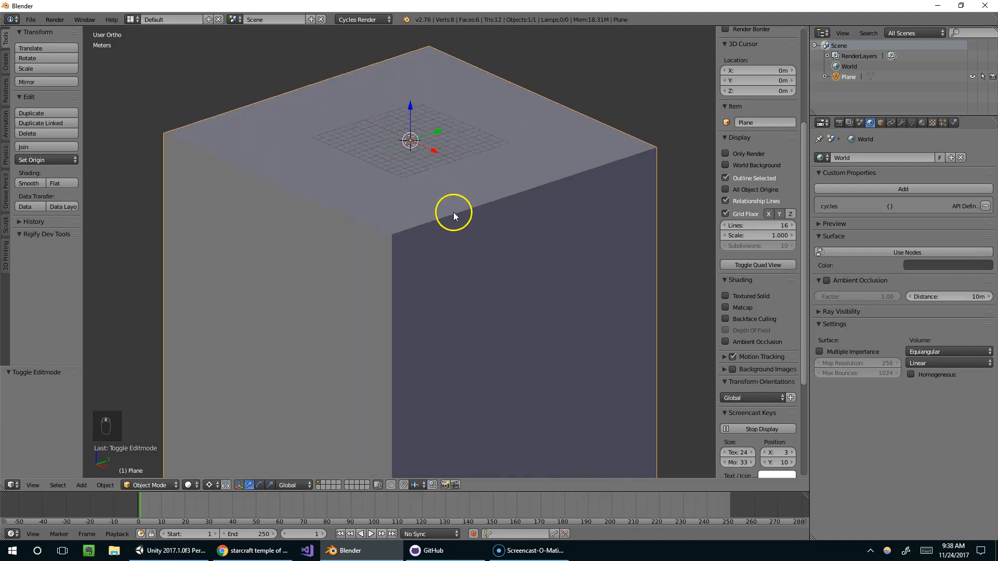
key(Tab)
scroll(443, 258, down, 2)
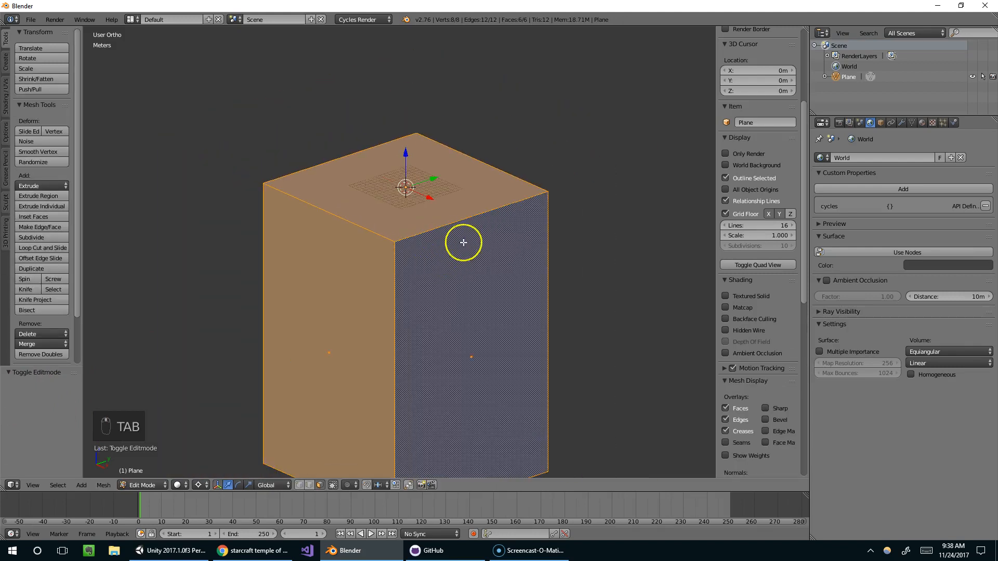
key(ctrl+r)
scroll(465, 232, up, 1)
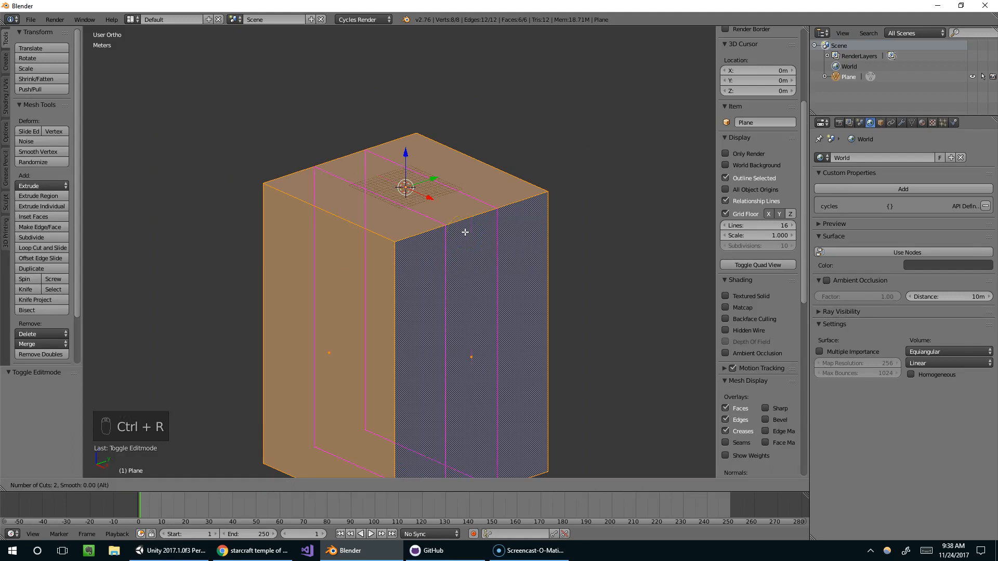
click(463, 230)
right_click(436, 230)
middle_drag(436, 229, 512, 244)
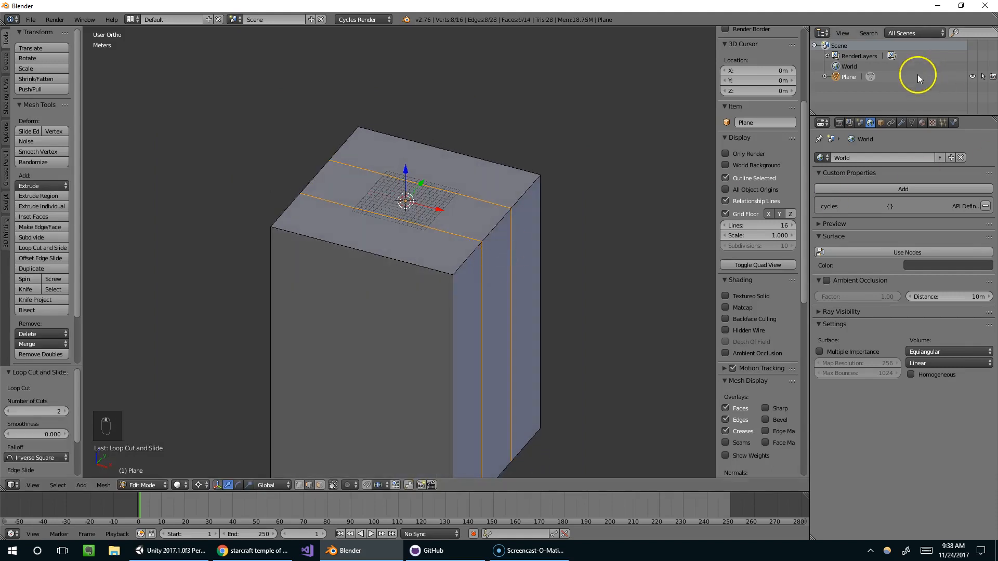
Switch to Chrome and browse the "starcraft temple of unification" image results for terrain references.
drag(997, 96, 639, 1)
click(323, 138)
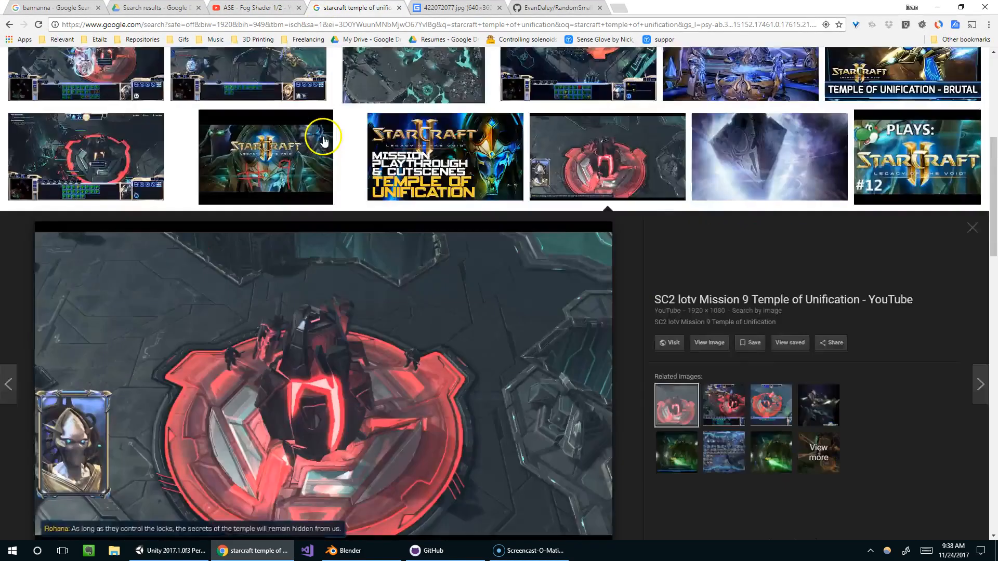
click(99, 69)
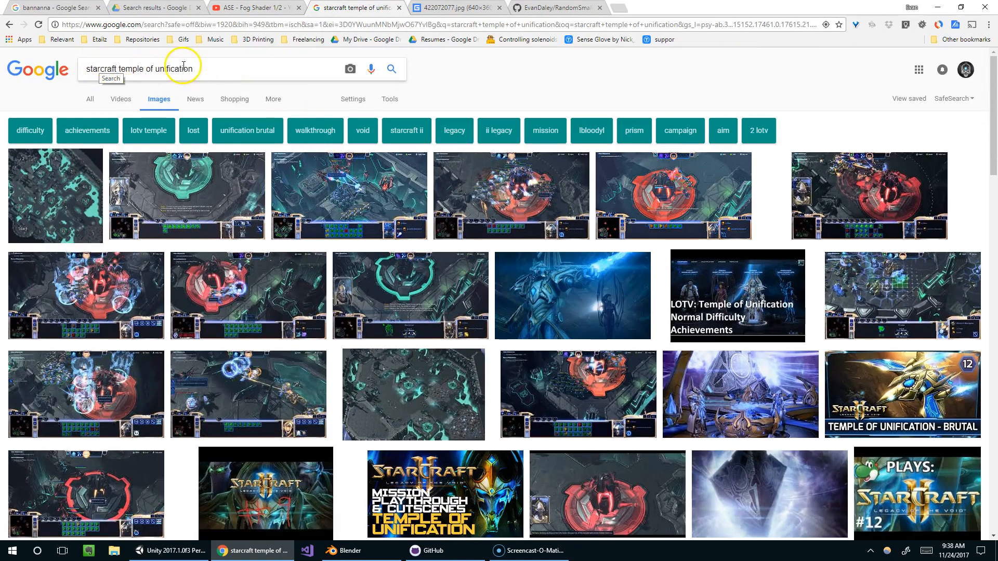
scroll(519, 183, down, 6)
click(522, 180)
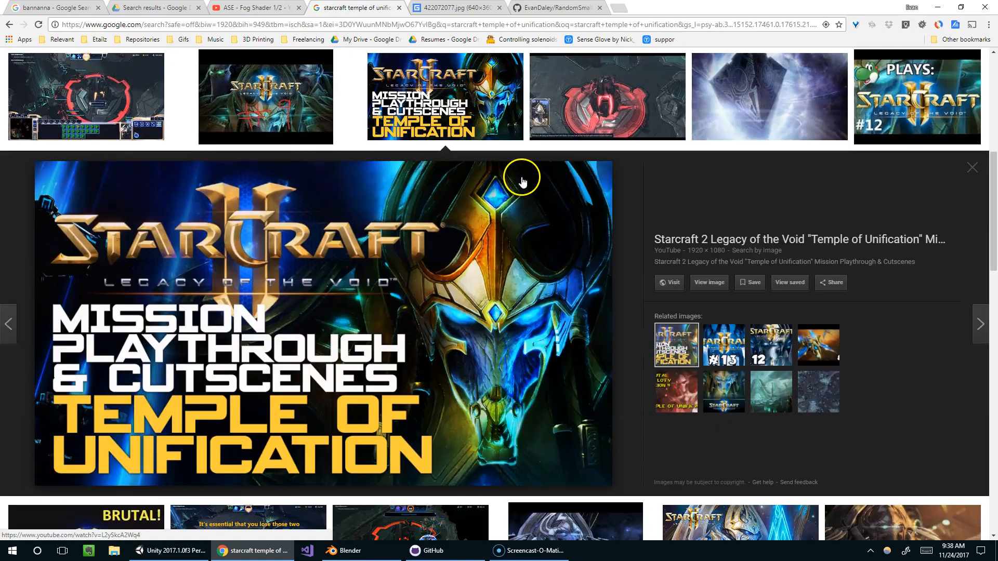
key(Right)
key(Right)
key(Right)
key(Right)
key(Right)
key(Right)
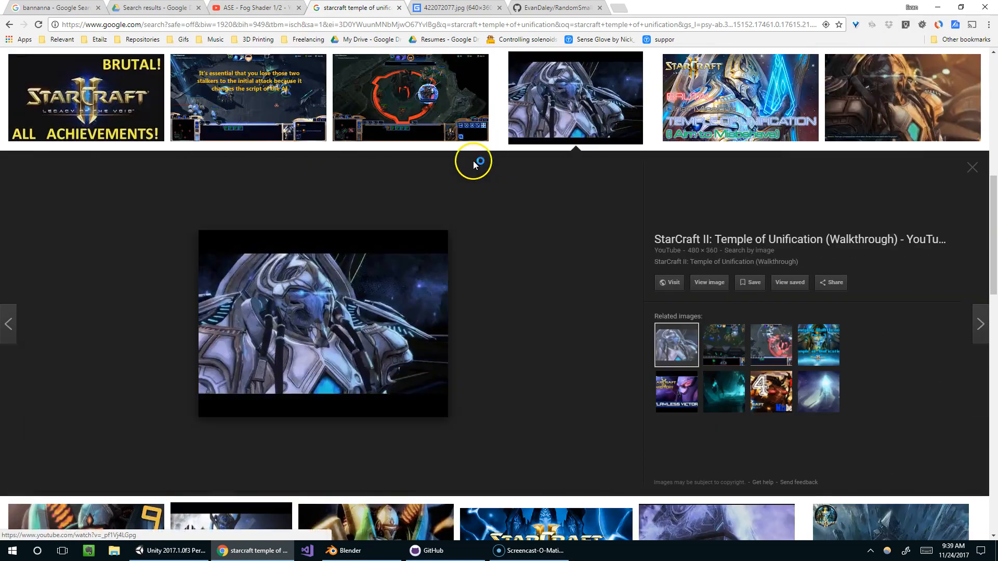
key(Right)
key(Right)
key(Right)
key(Escape)
Examine the rocks and floor around the circular lock platforms in the first row of gameplay screenshots.
scroll(260, 177, up, 7)
click(239, 101)
click(286, 110)
key(Left)
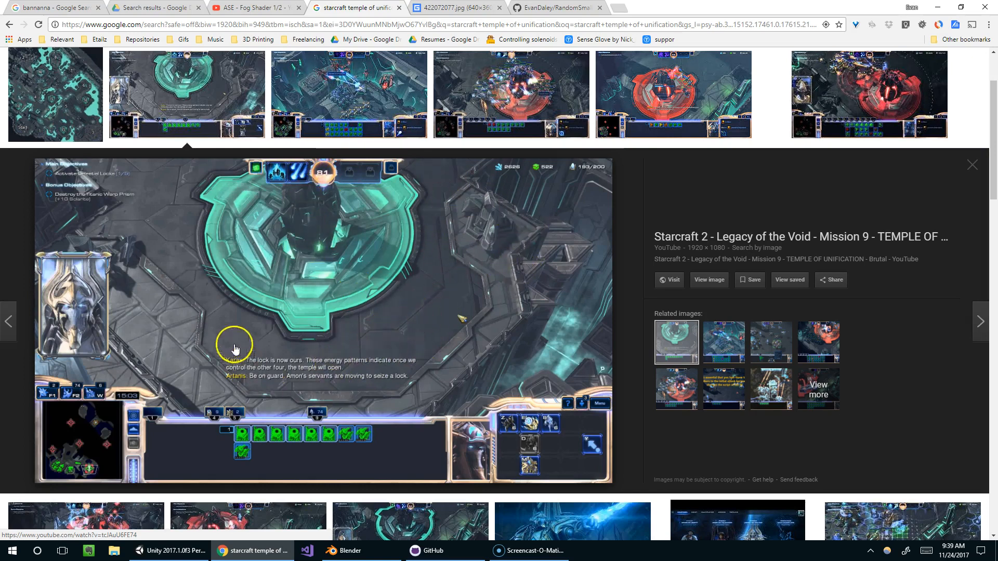
key(Right)
key(Right)
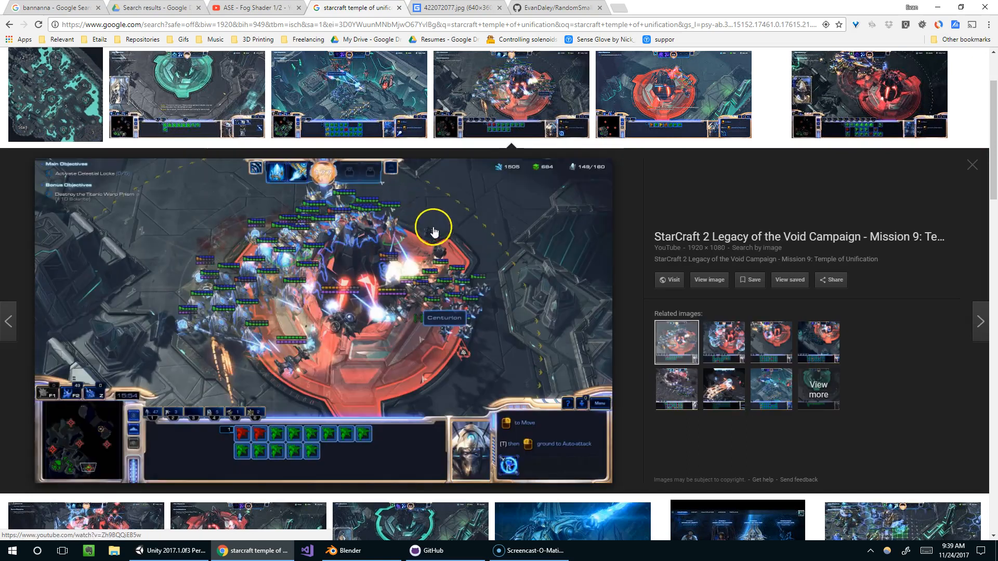
key(Right)
key(Left)
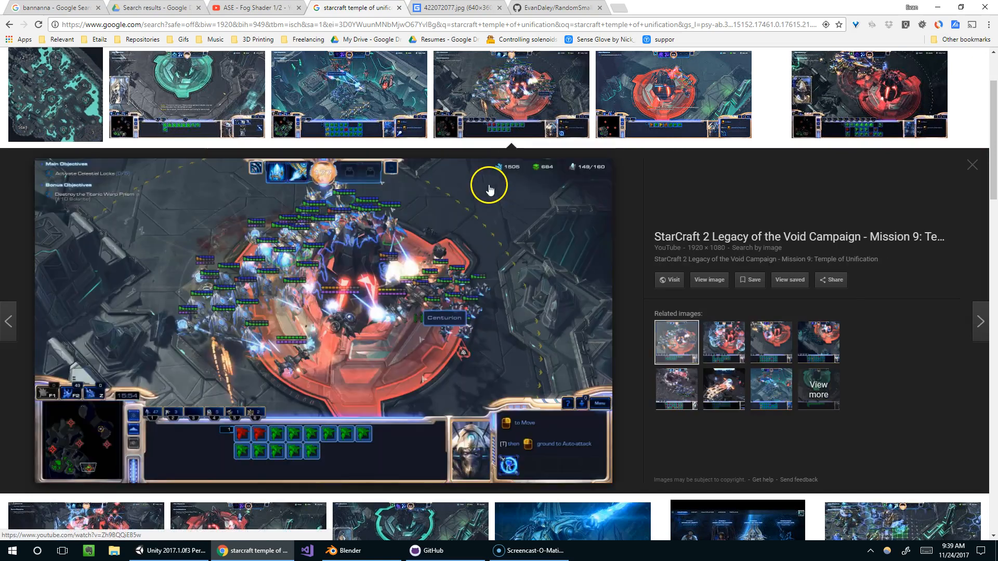
Examine the angular walls, ledges and floor patterns in the following Temple of Unification gameplay screenshots.
key(Right)
key(Right)
key(Right)
key(Right)
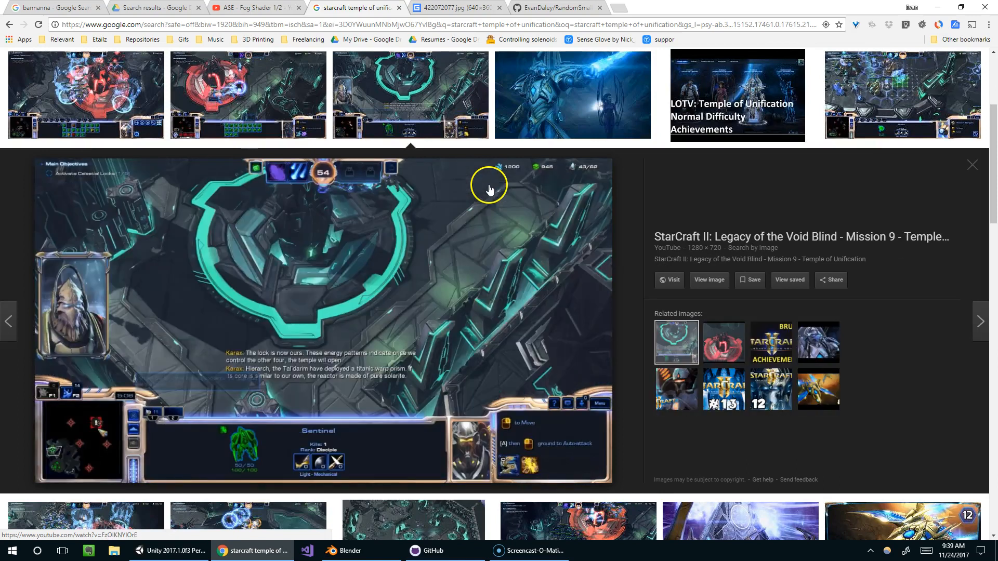
key(Right)
key(Right)
key(Right)
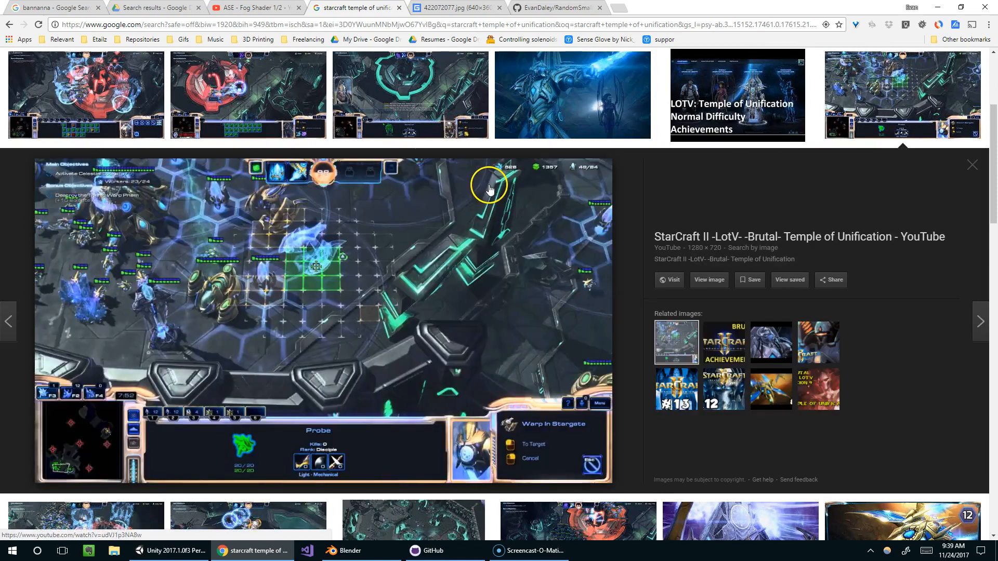
key(Right)
key(Right)
key(Right)
key(Right)
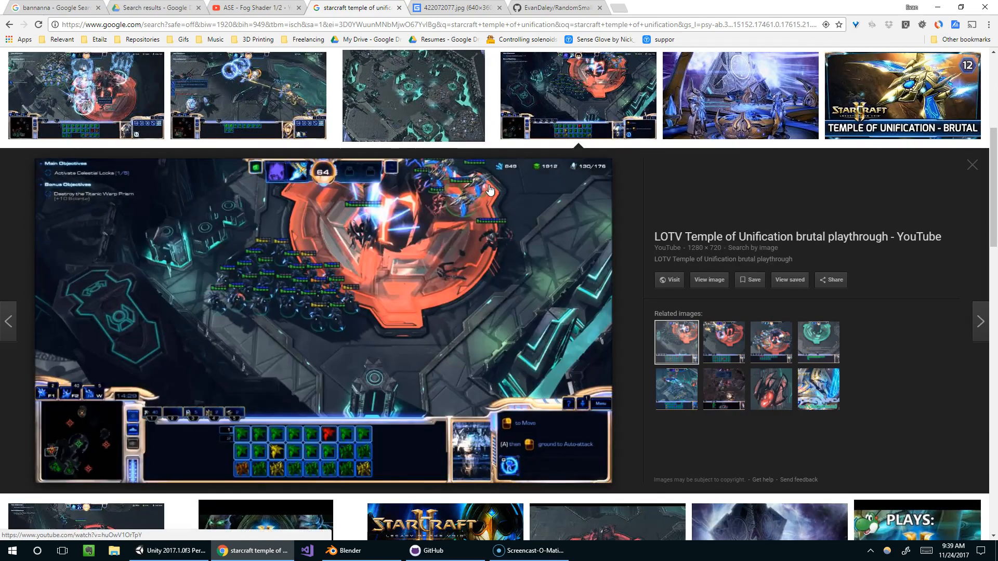
Examine the floor panels, rock outlines and lock platforms in the remaining Temple of Unification gameplay screenshots.
key(Right)
key(Right)
key(Right)
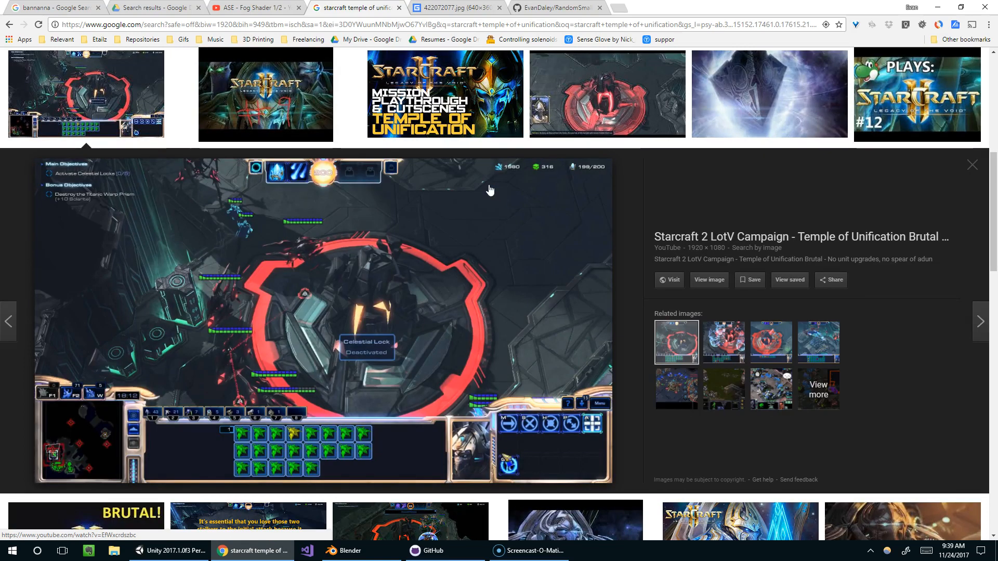
key(Right)
key(Right)
key(Right)
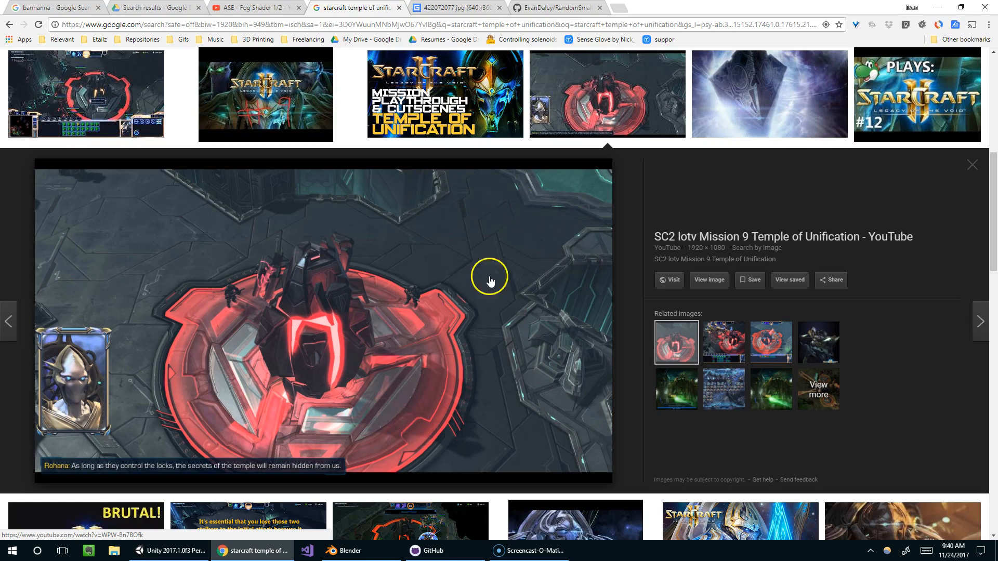
scroll(359, 266, down, 3)
scroll(359, 265, up, 3)
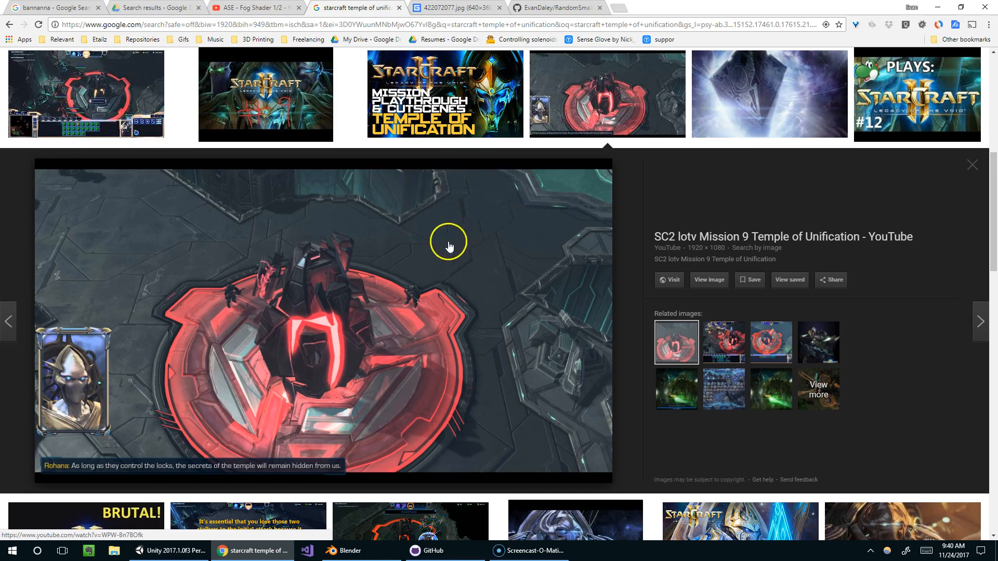
Switch to Blender and undo the loop cuts on the tall block.
click(385, 549)
key(ctrl+z)
key(ctrl+z)
key(ctrl+z)
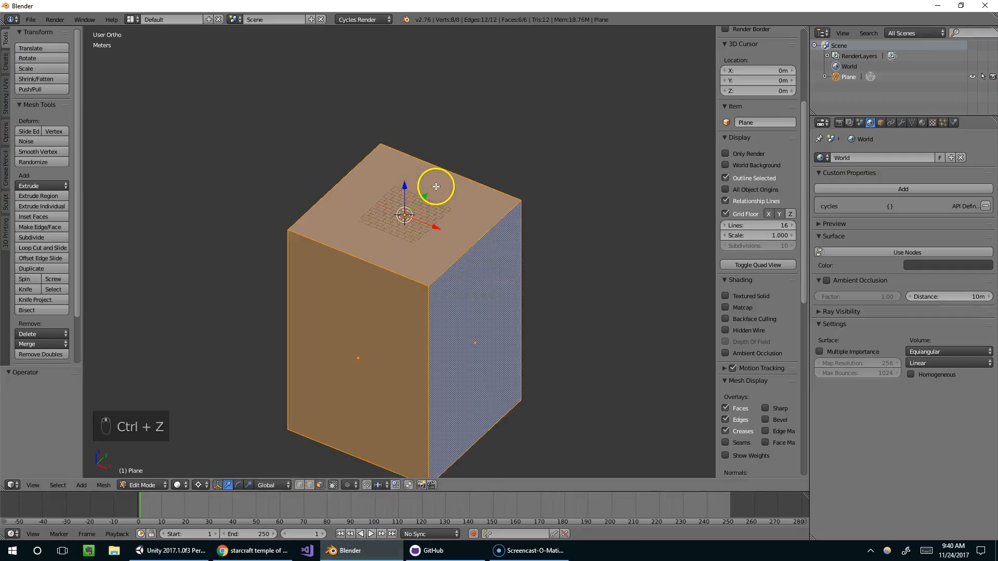
scroll(473, 192, up, 1)
scroll(737, 307, down, 15)
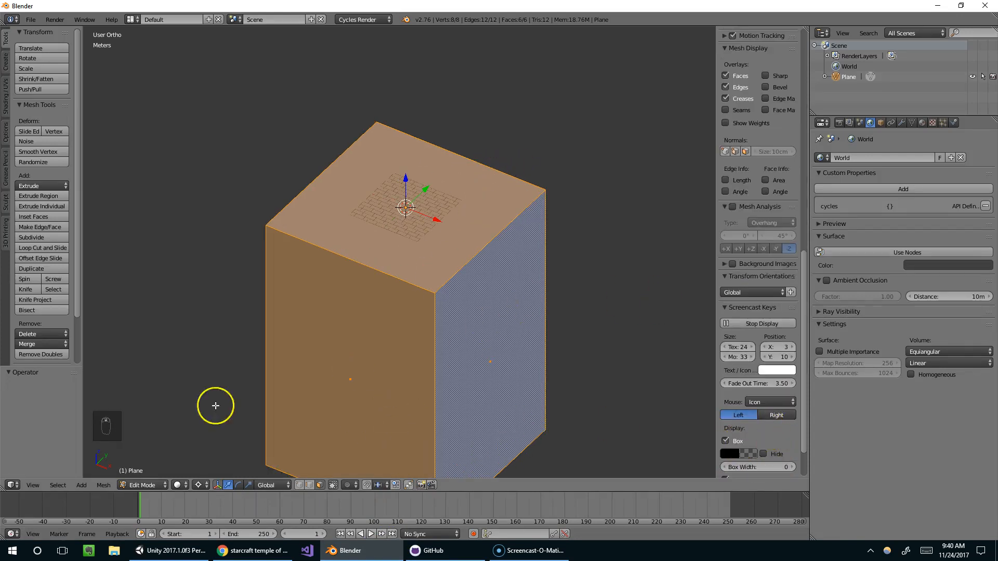
scroll(399, 310, down, 3)
scroll(412, 290, up, 4)
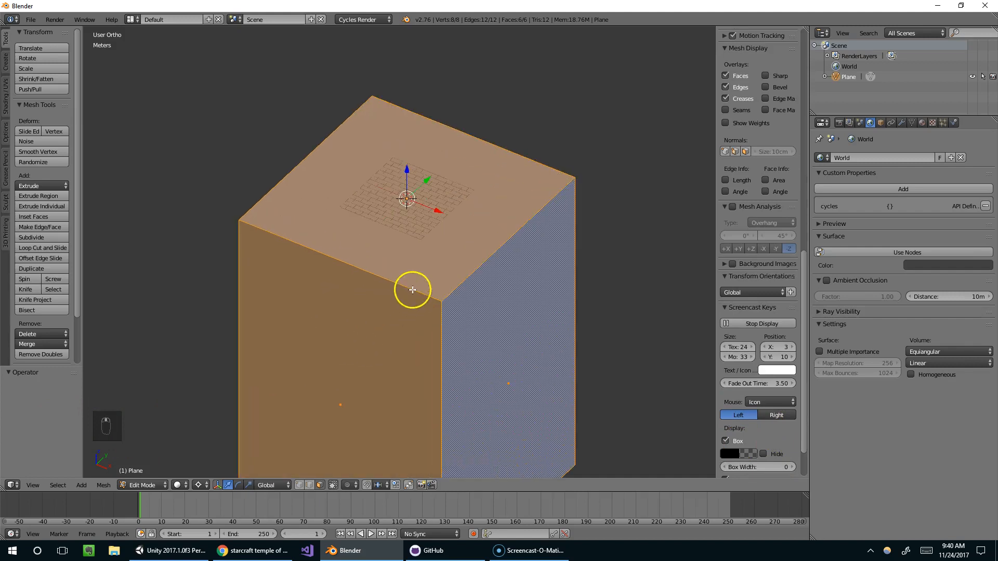
Switch to Chrome to recheck the lock platform reference image, and move its window clear of the Blender workspace.
click(268, 550)
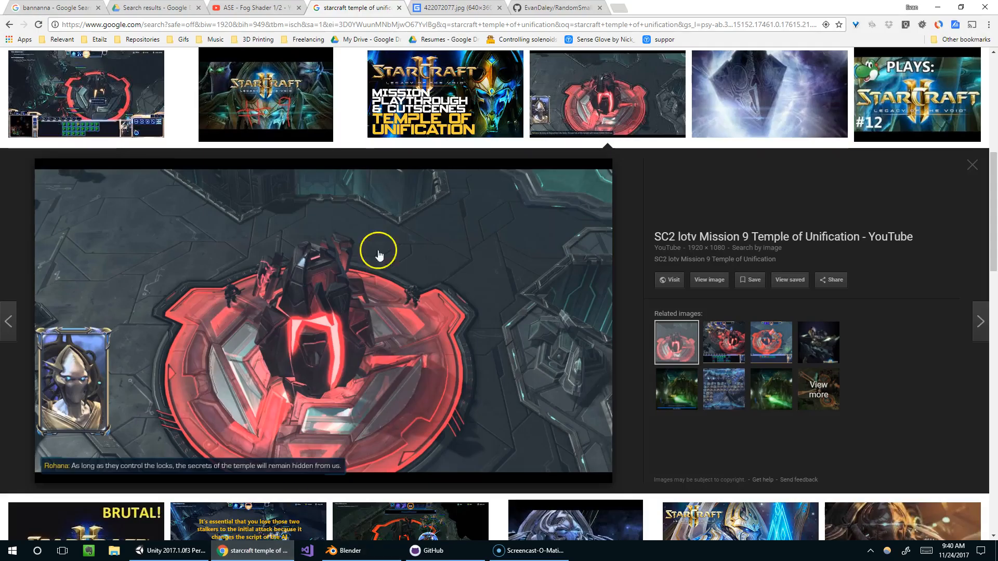
drag(494, 5, 997, 49)
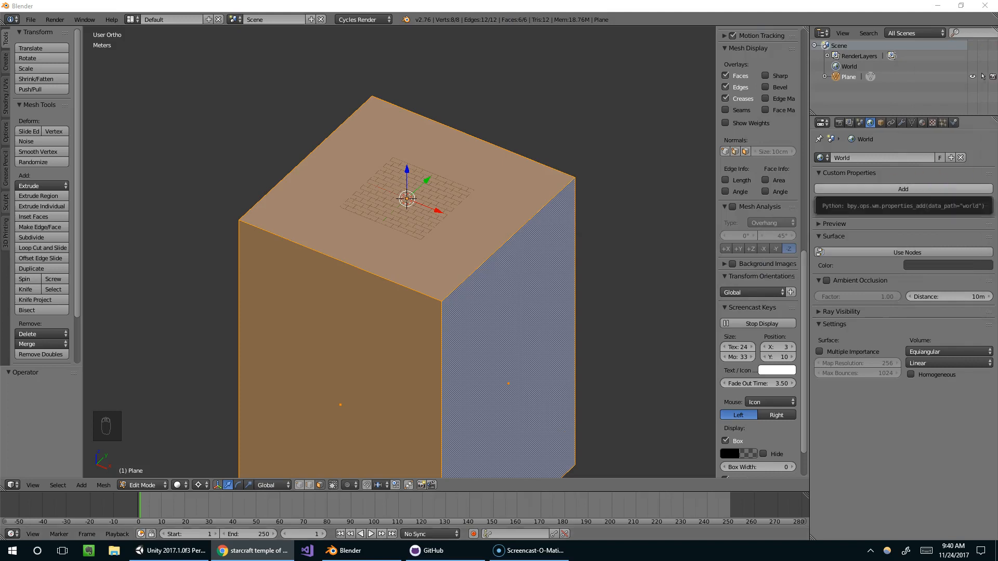
Try duplicating the block's mesh within Edit Mode and placing the copy flush beside it along the negative X axis.
middle_drag(561, 214, 592, 193)
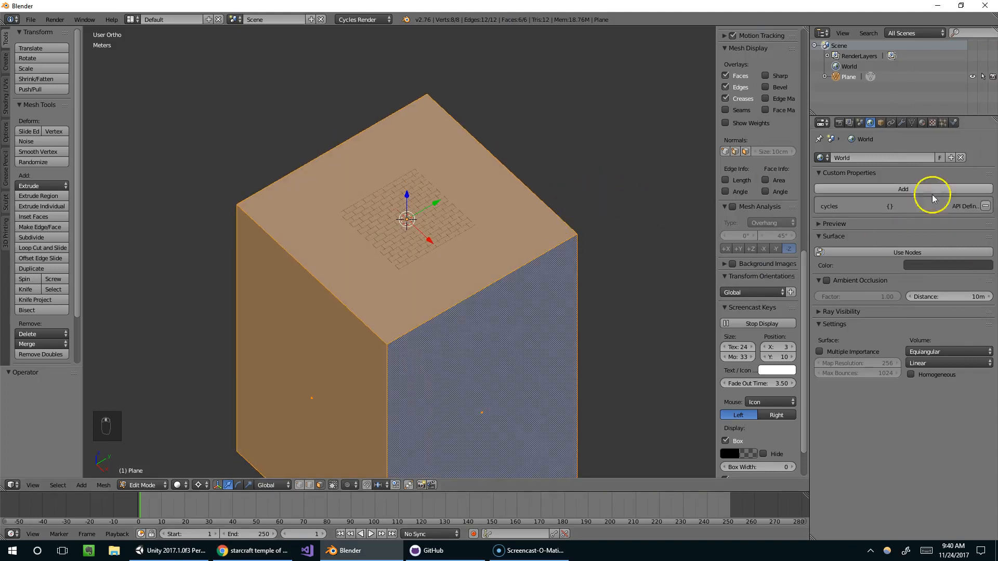
scroll(456, 223, down, 3)
key(Tab)
key(Tab)
key(shift+d)
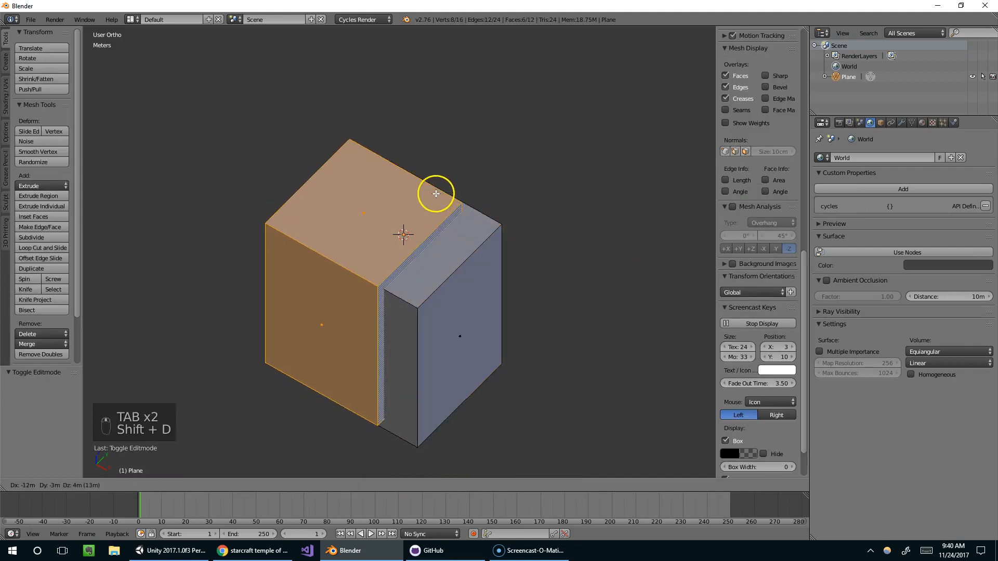
key(x)
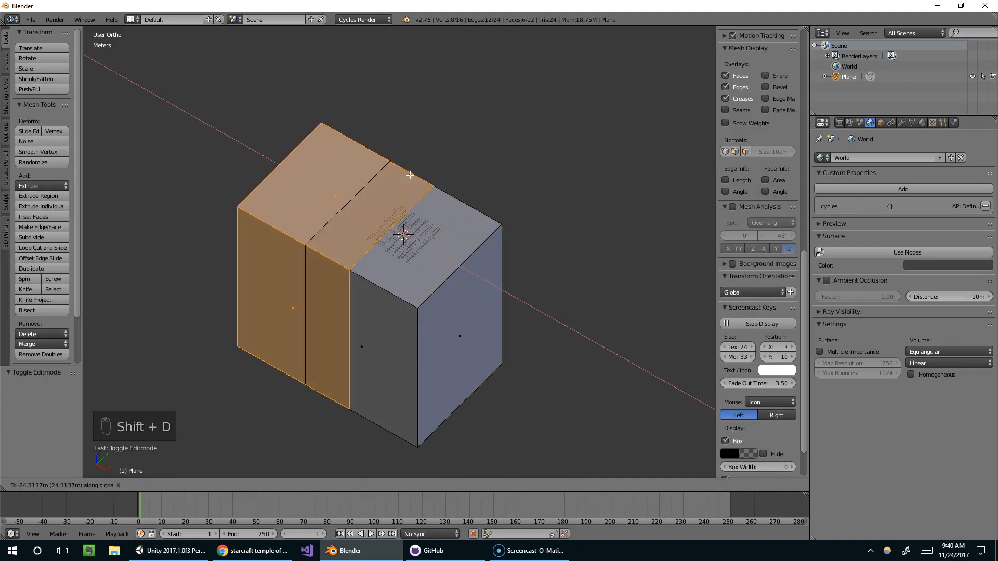
click(363, 152)
key(Tab)
key(Tab)
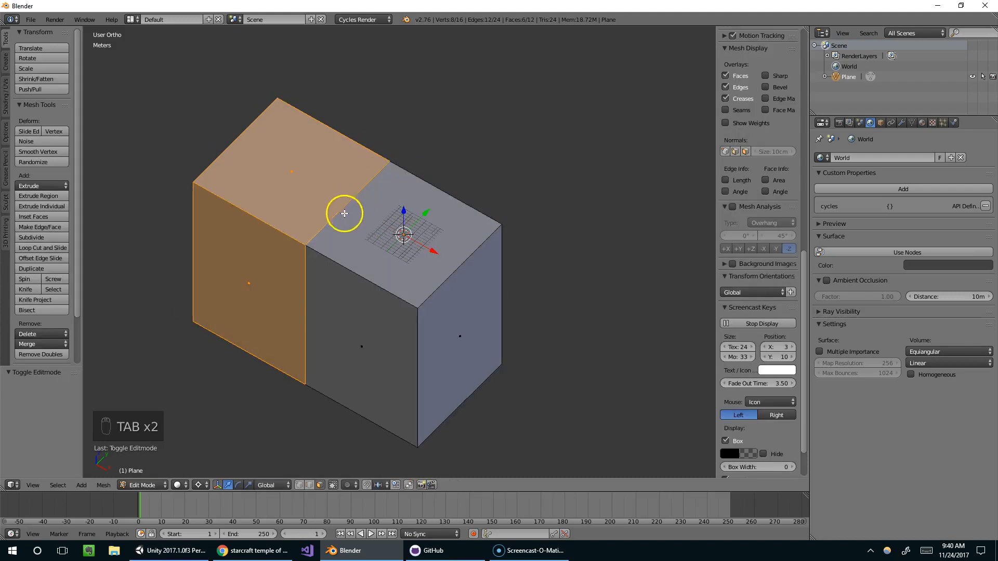
scroll(405, 230, up, 2)
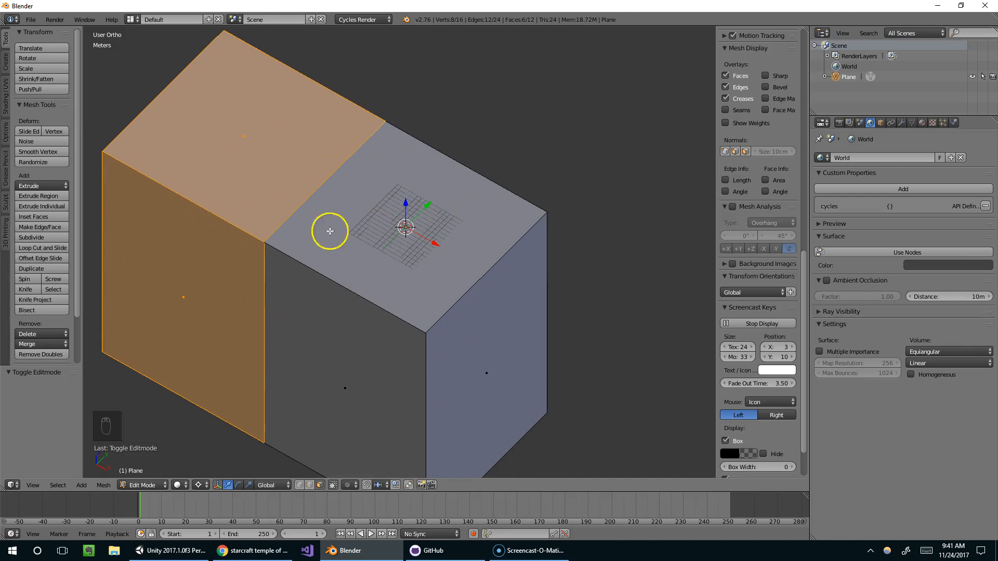
scroll(406, 169, up, 1)
key(Tab)
key(Tab)
scroll(427, 247, up, 1)
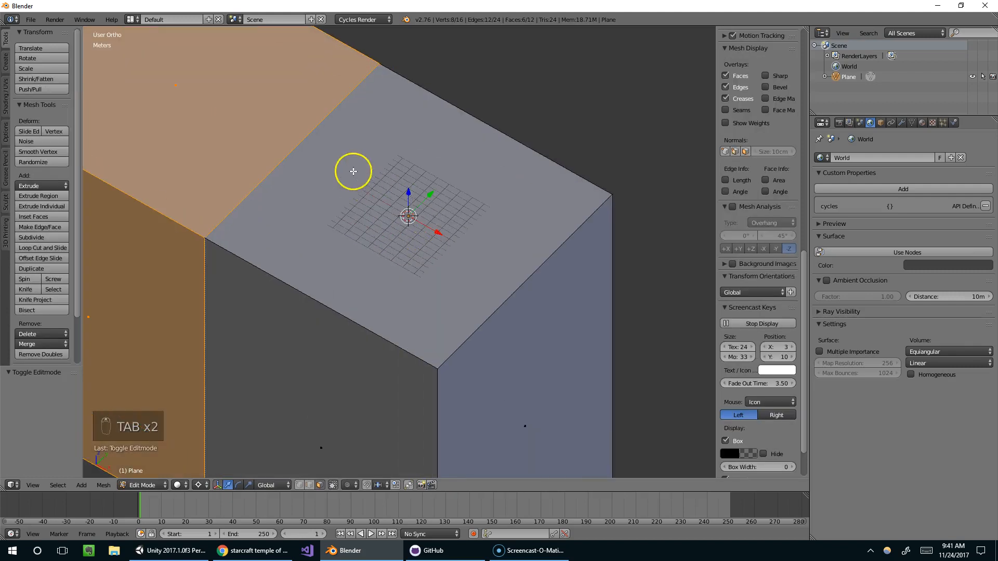
scroll(353, 171, down, 2)
key(p)
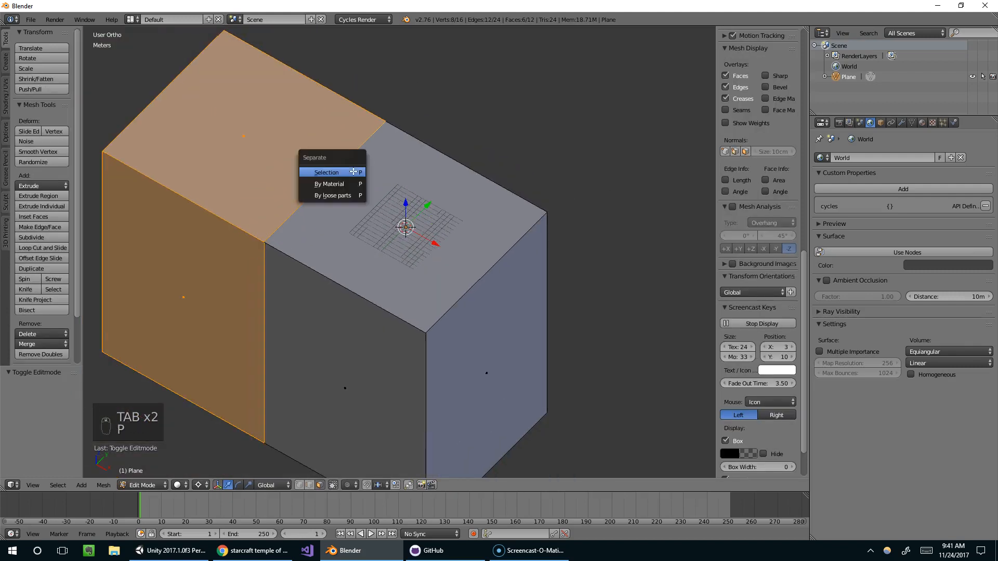
click(446, 137)
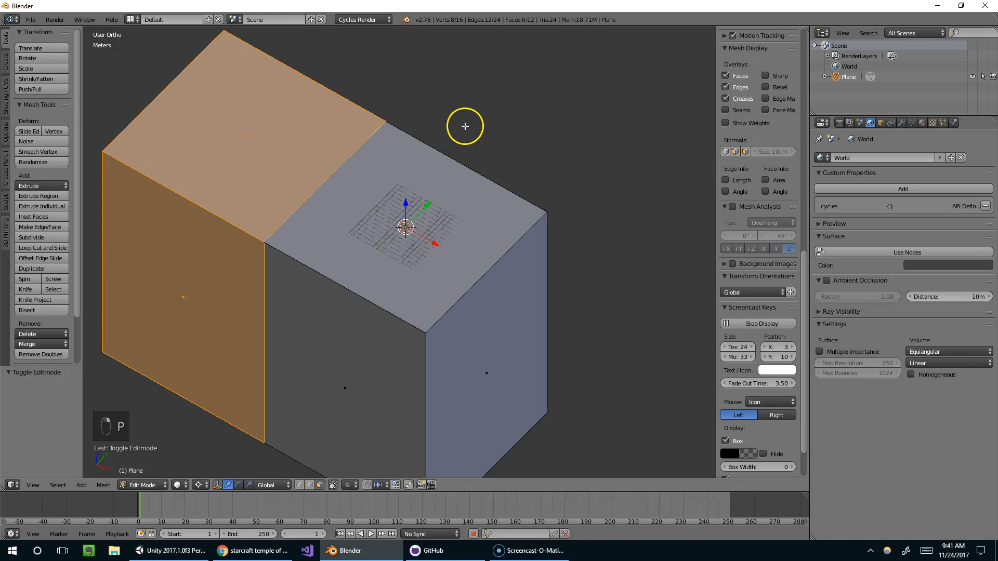
Undo the mesh duplicate made inside Edit Mode.
key(ctrl+z)
key(ctrl+z)
key(ctrl+z)
key(ctrl+z)
Duplicate the block as a separate object in Object Mode, moving the copy -40 m along the X axis.
scroll(465, 223, down, 2)
key(Tab)
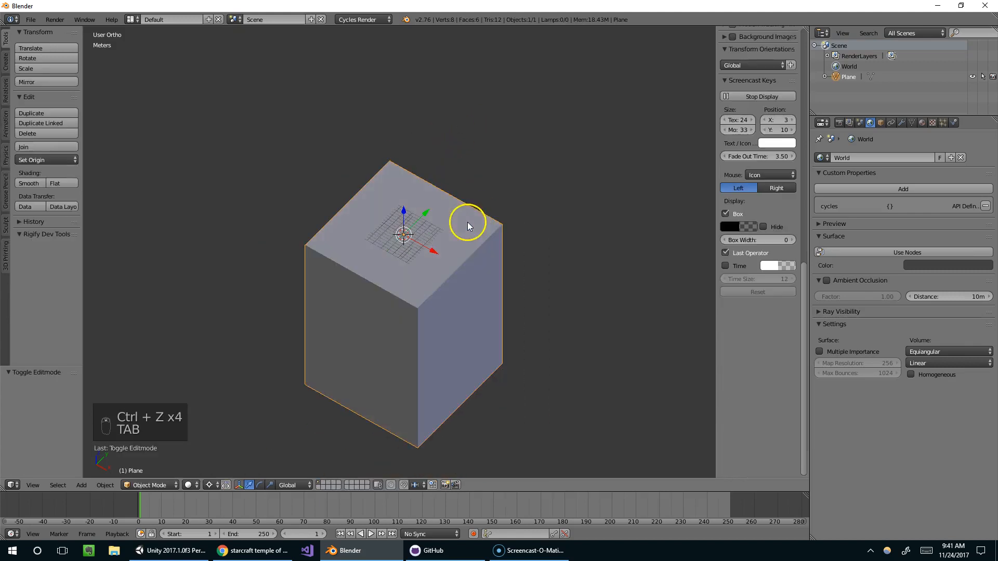
key(shift+d)
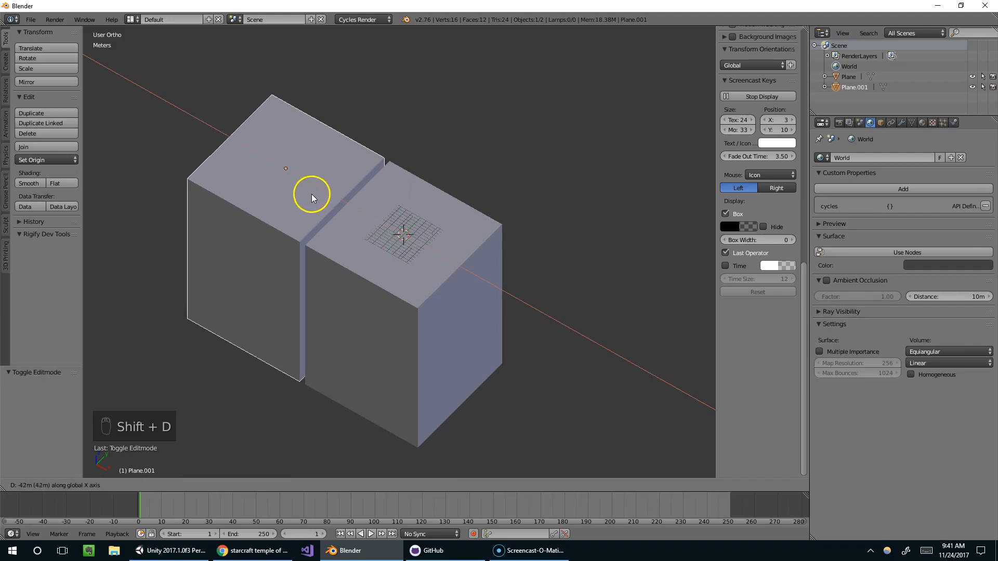
click(317, 195)
scroll(406, 223, up, 2)
scroll(406, 224, down, 2)
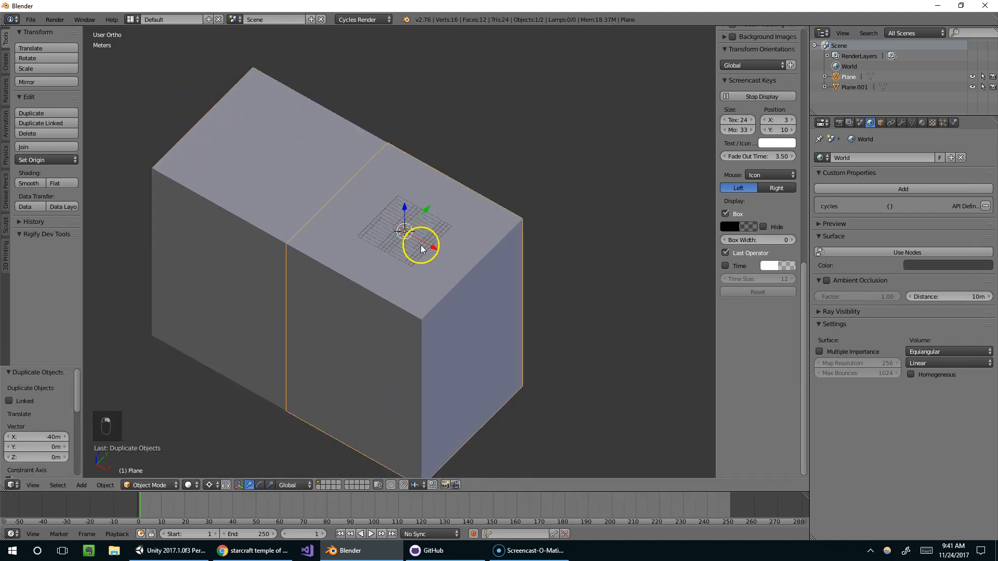
Duplicate the original block about 39 m along the Y axis and adjust the copy along Y to sit flush.
key(shift+d)
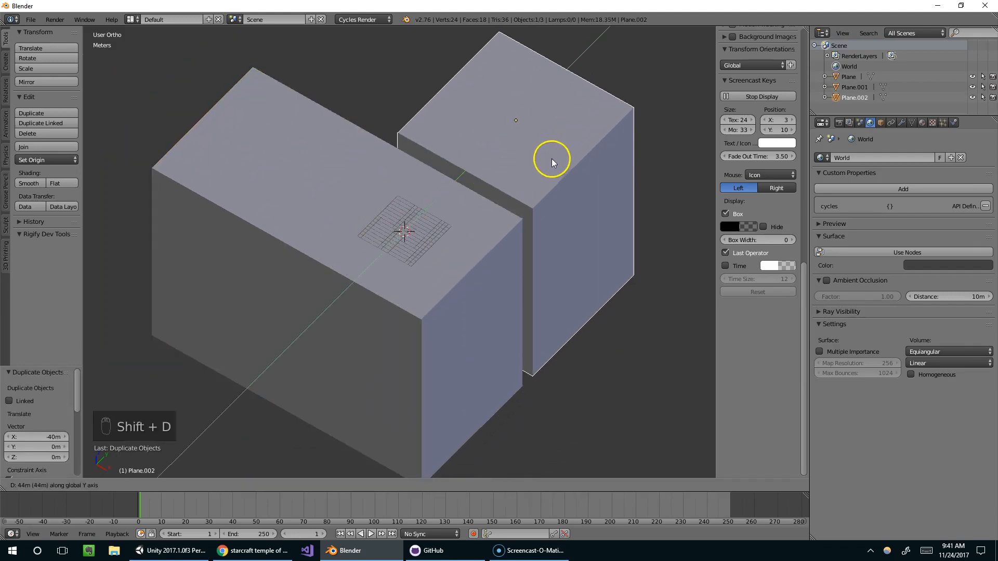
click(542, 166)
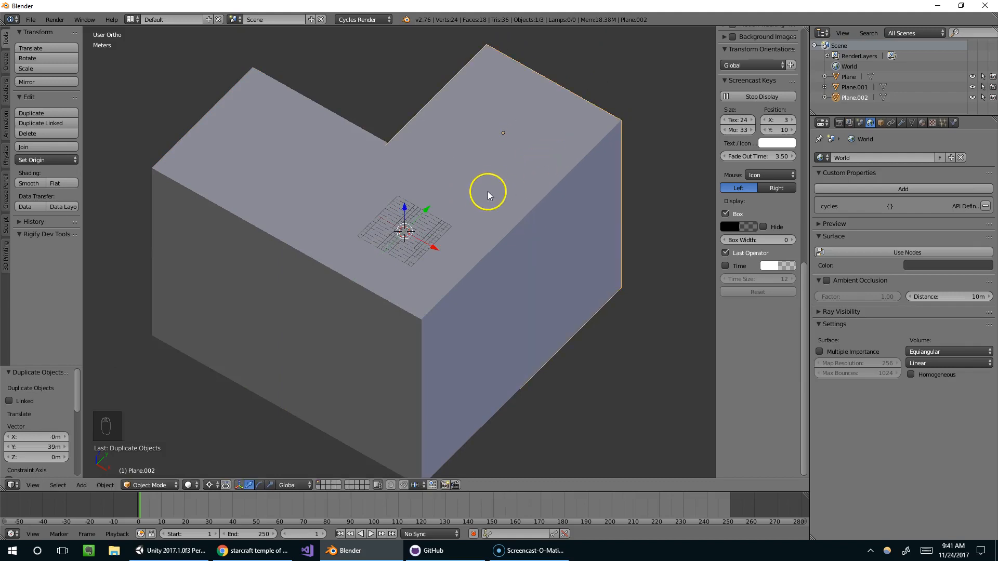
middle_drag(353, 135, 448, 273)
drag(327, 319, 332, 319)
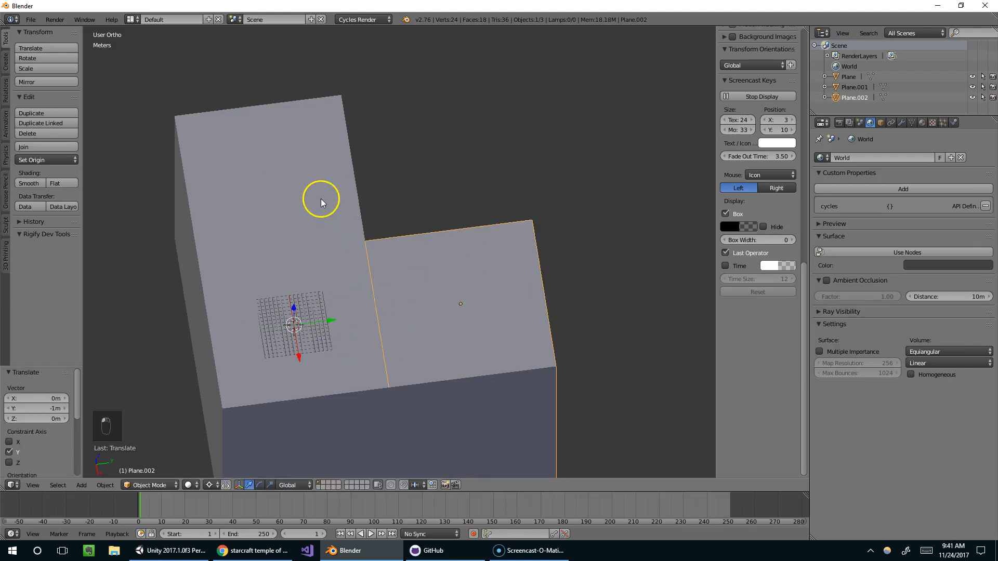
Hide both duplicate blocks and select the original block.
shift+click(297, 174)
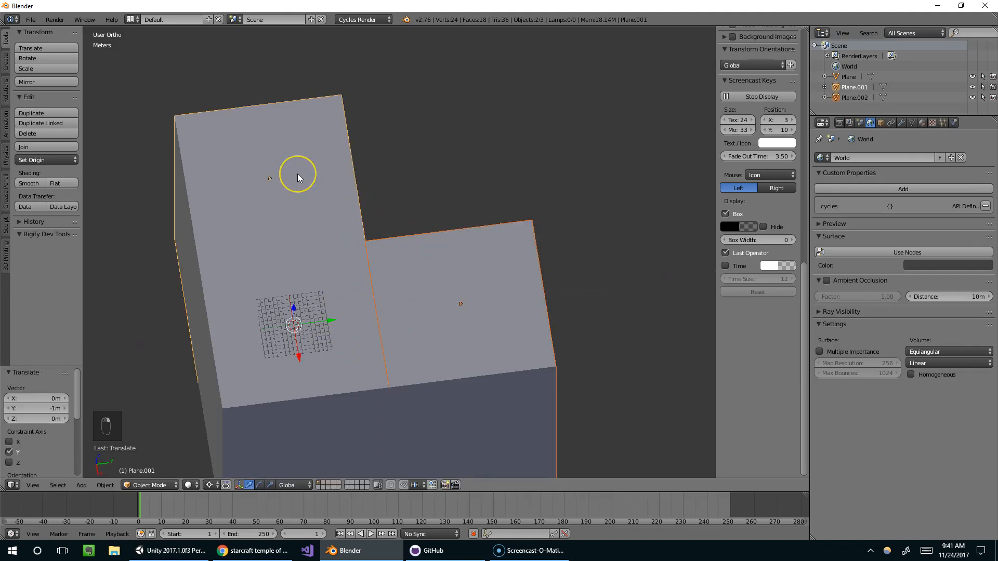
key(h)
click(319, 291)
Enter Edit Mode on the original block and set the mesh selection mode to Edge.
middle_drag(372, 323, 404, 250)
key(ctrl+Tab)
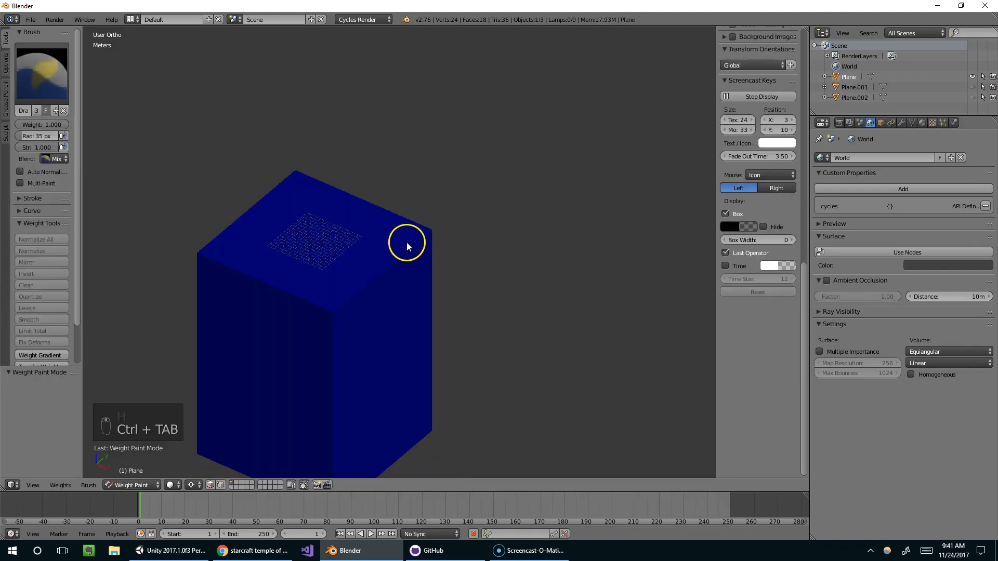
key(Tab)
key(ctrl+Tab)
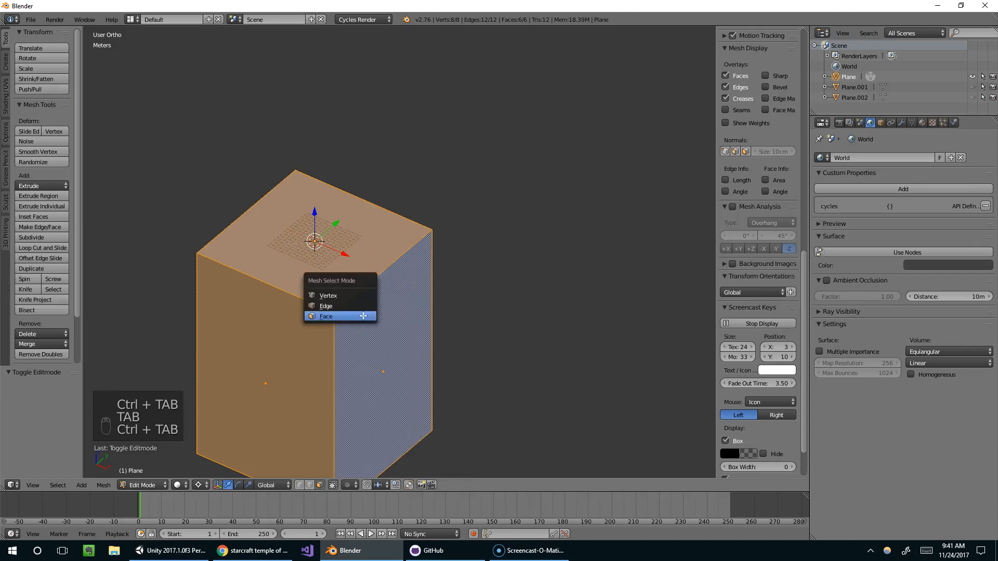
click(330, 309)
Bevel the original block's four vertical corner edges with an offset of about 6.446 and one segment.
right_click(343, 337)
middle_drag(433, 323, 400, 323)
shift+right_click(468, 321)
middle_drag(503, 319, 466, 300)
shift+right_click(597, 320)
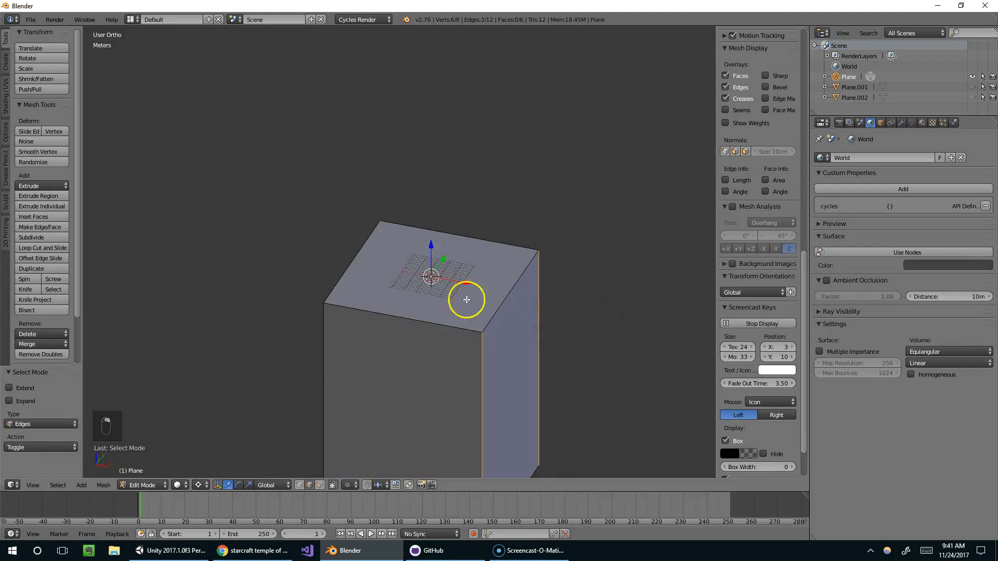
middle_drag(331, 351, 534, 336)
key(ctrl+b)
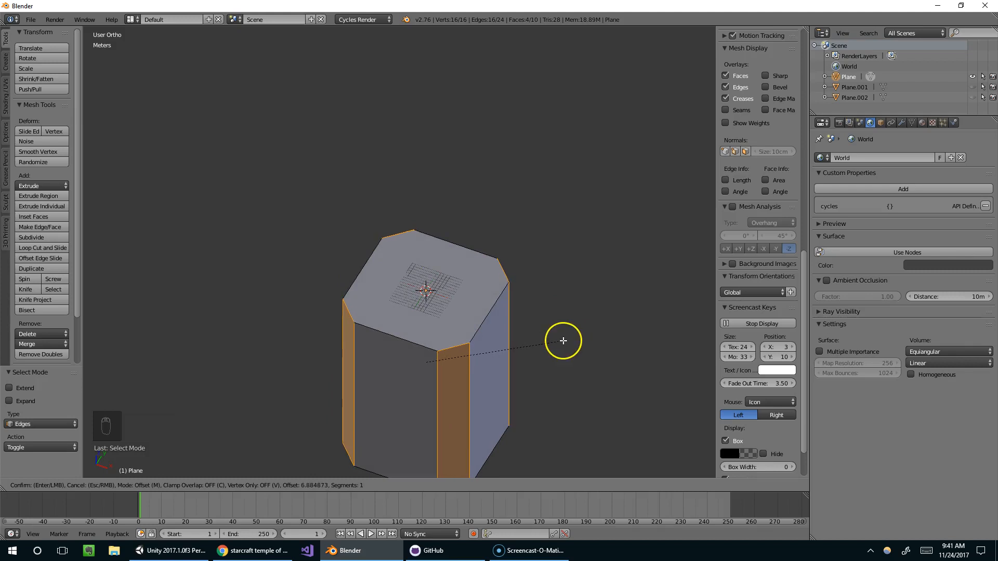
click(562, 339)
Bring up the Temple of Unification reference image in Chrome for comparison and minimize the browser window.
key(alt+Tab)
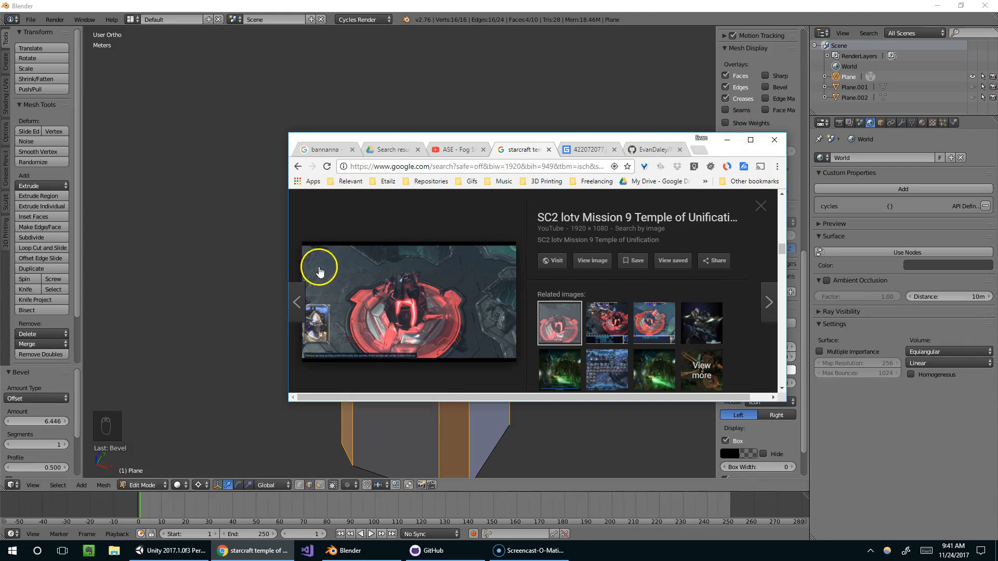
click(726, 139)
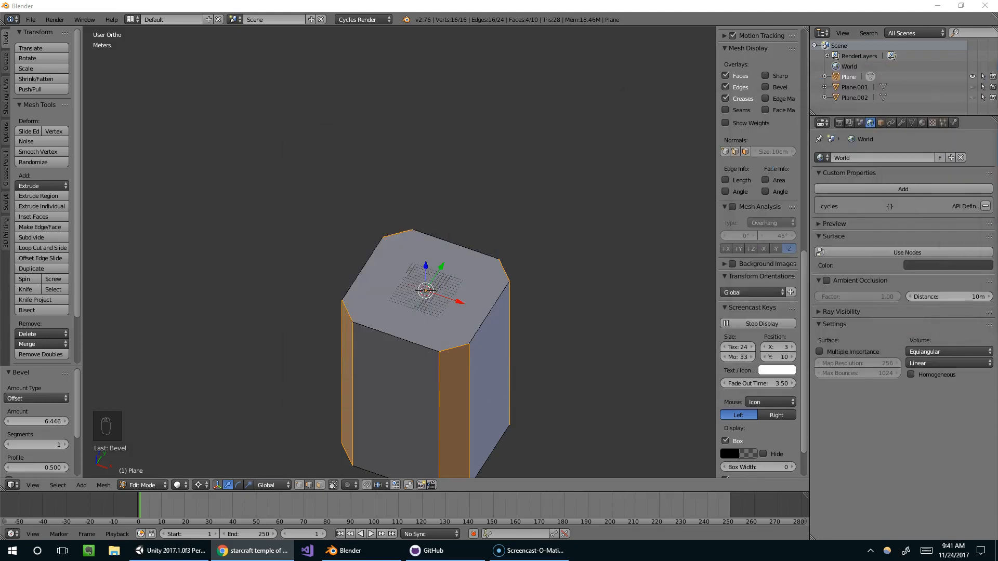
Return the bevelled block to Object Mode and inspect its chamfered corners from several angles.
middle_drag(422, 311, 501, 274)
key(Tab)
key(Tab)
key(Tab)
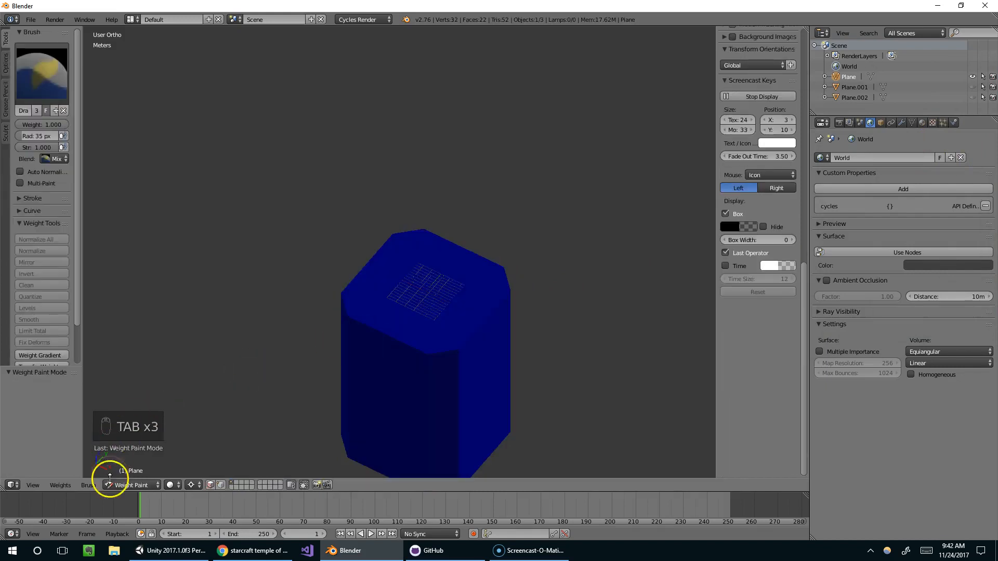
click(113, 486)
click(120, 473)
scroll(452, 332, up, 3)
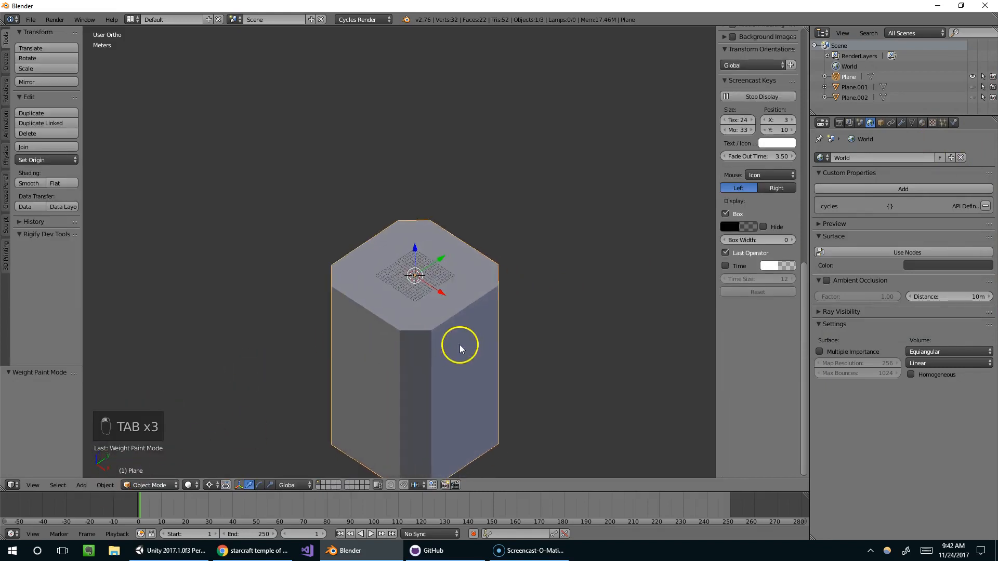
middle_drag(449, 319, 404, 347)
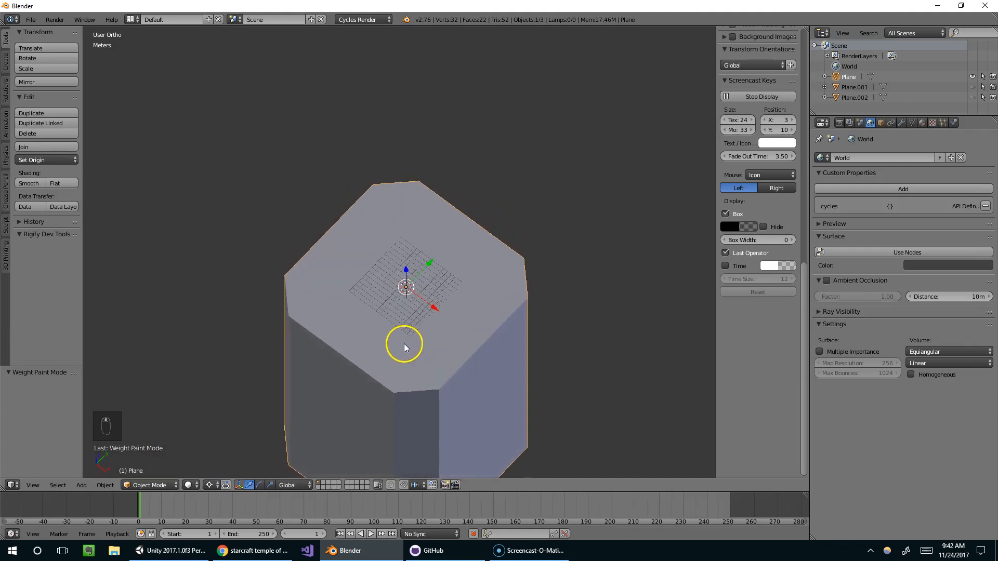
scroll(406, 341, up, 1)
middle_drag(464, 243, 429, 239)
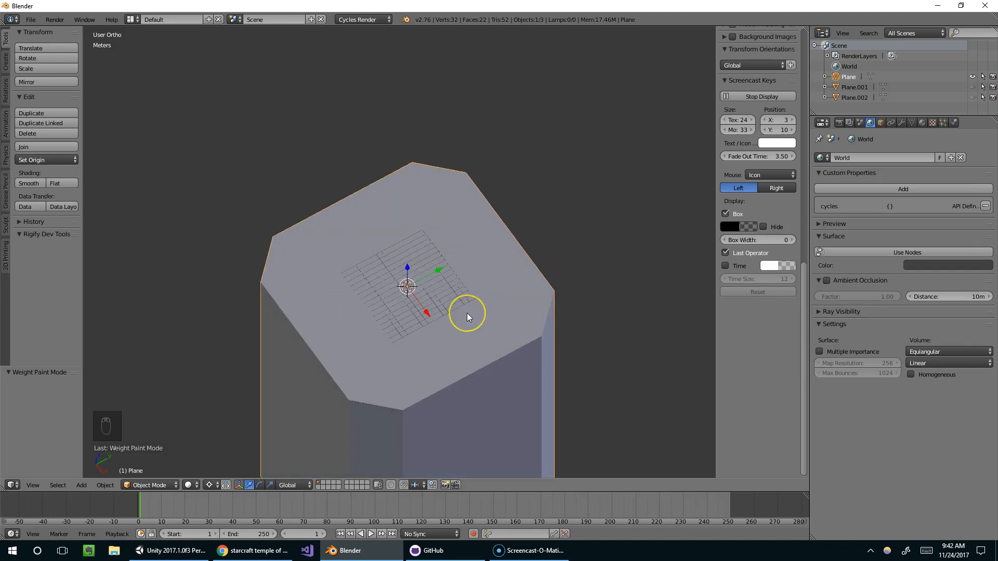
Unhide the neighbouring blocks and, in Edit Mode, scale the block adjoining the bevelled block along Y by 0.5 on the X axis.
key(alt+h)
right_click(571, 267)
shift+middle_drag(550, 276, 471, 294)
key(Tab)
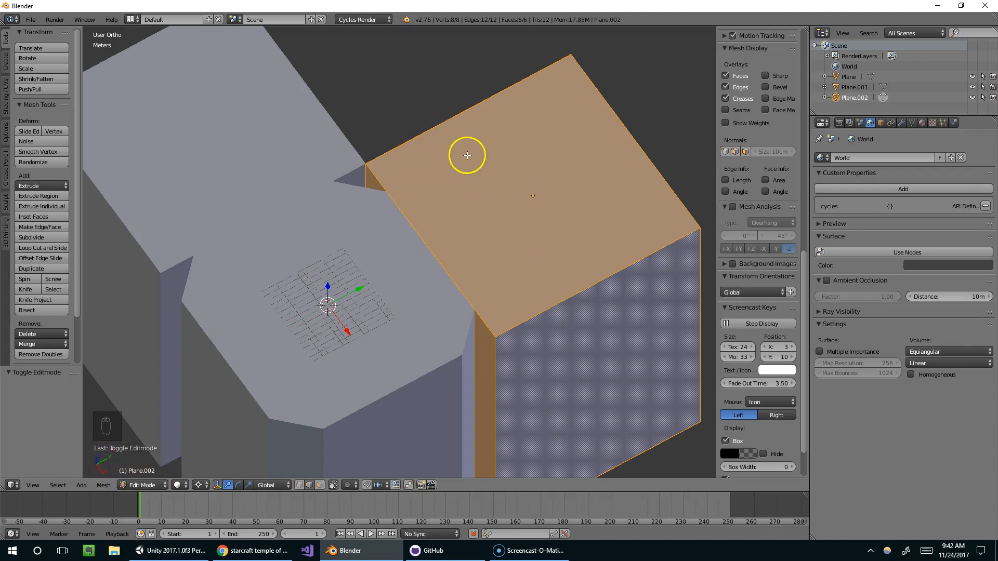
text(s)
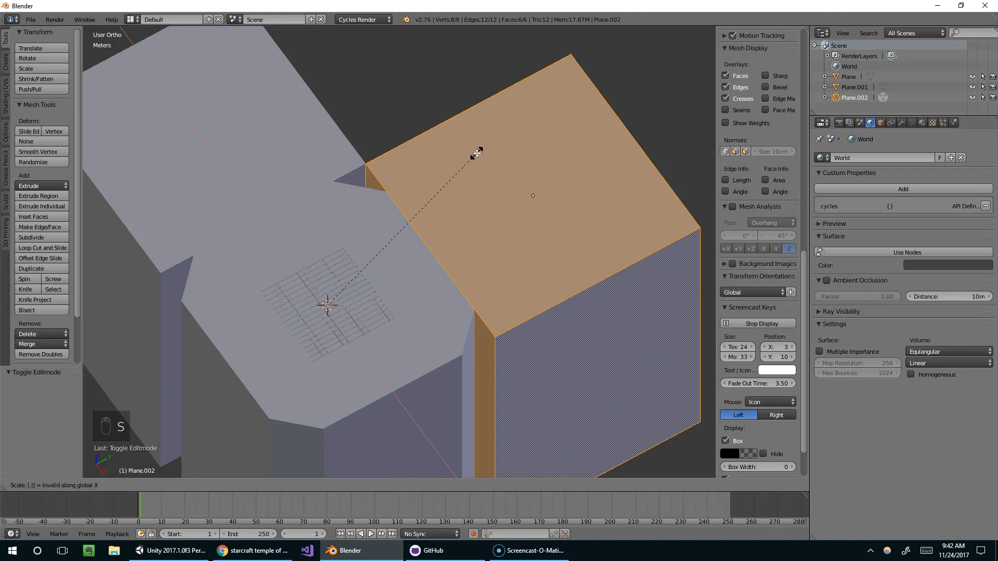
text(5)
key(Return)
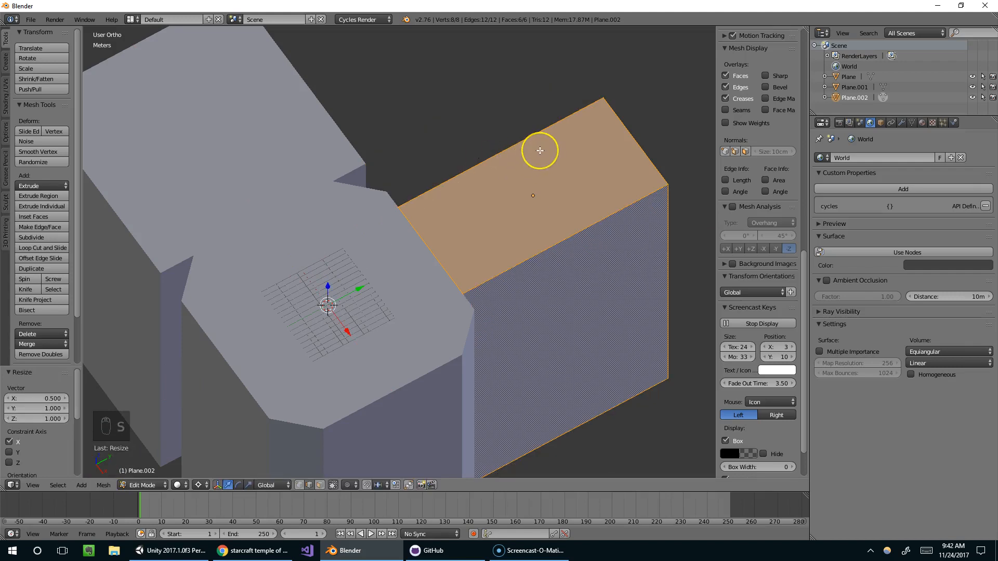
Fine-tune the same block's width with a slight scale along X and return to Object Mode.
key(s)
key(x)
key(Escape)
key(Tab)
Scale the mesh of the other neighbouring block to about half its width along the Y axis and return to Object Mode.
right_click(327, 156)
key(Tab)
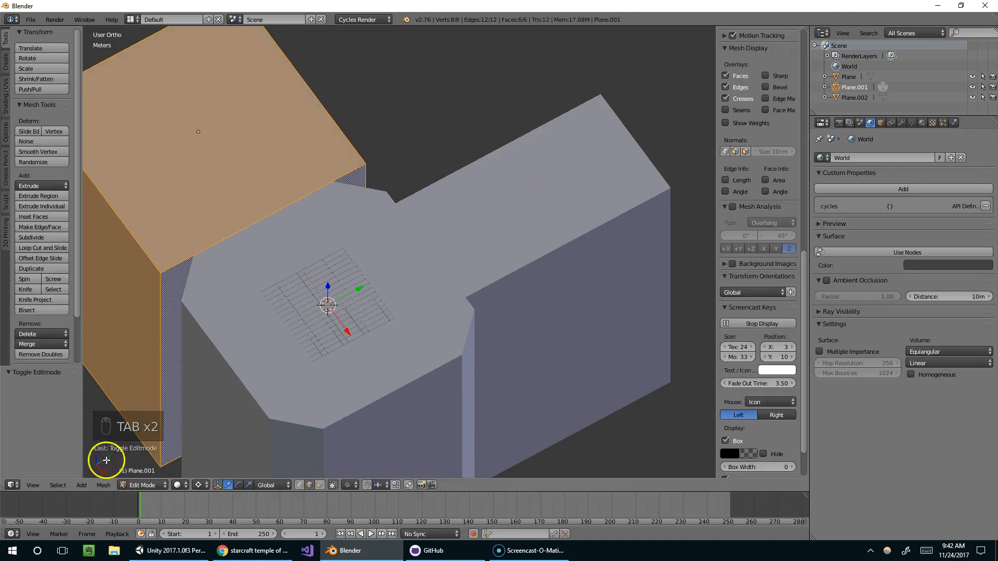
key(s)
key(y)
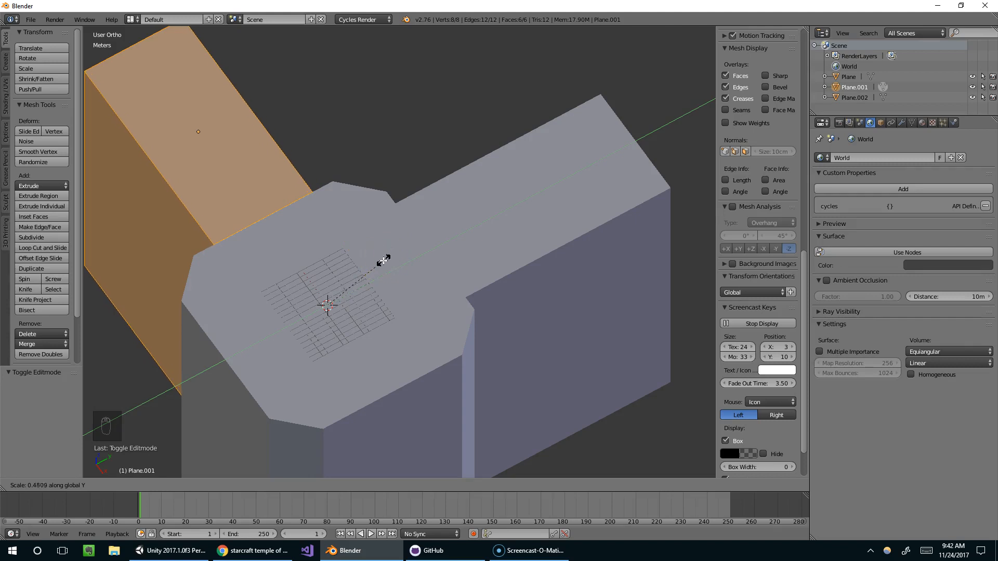
click(390, 251)
key(Tab)
Inspect the narrowed connecting walls, compare them with the Temple of Unification reference image in Chrome, and move the browser window aside.
scroll(449, 260, down, 3)
mouse_move(451, 282)
middle_down()
mouse_move(492, 269)
mouse_move(447, 276)
middle_up()
scroll(446, 276, up, 1)
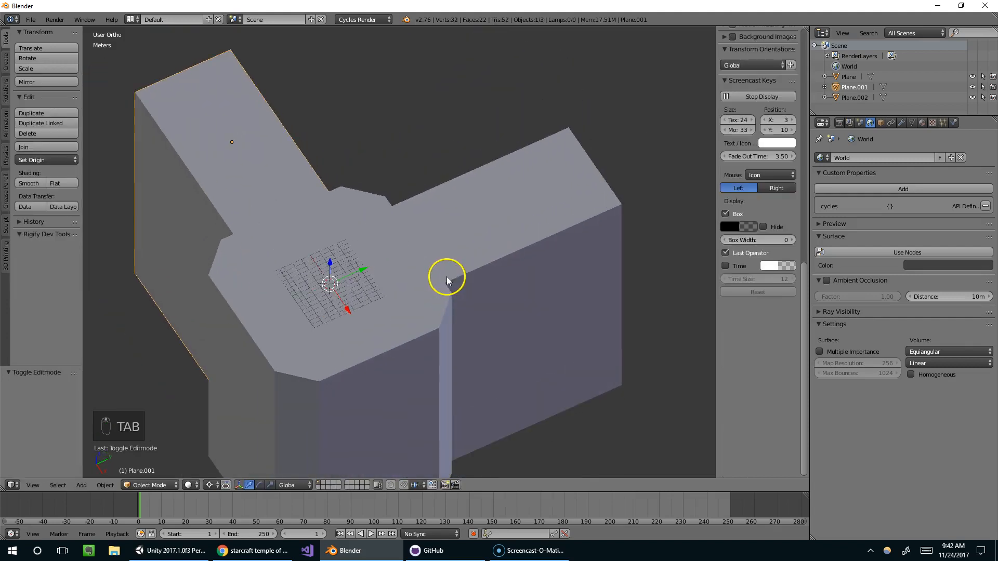
shift+middle_drag(380, 235, 400, 233)
scroll(400, 233, down, 1)
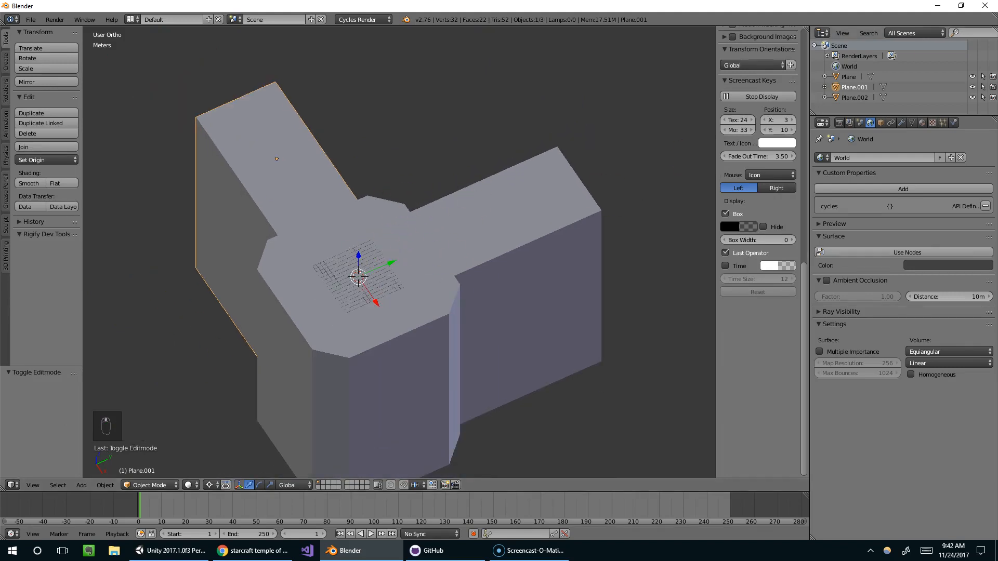
key(alt+Tab)
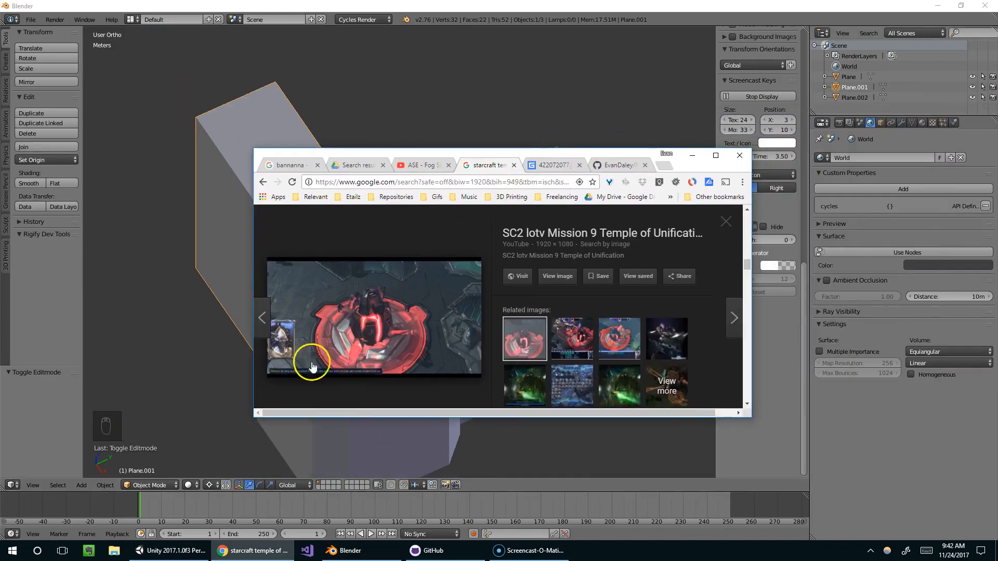
drag(632, 150, 997, 102)
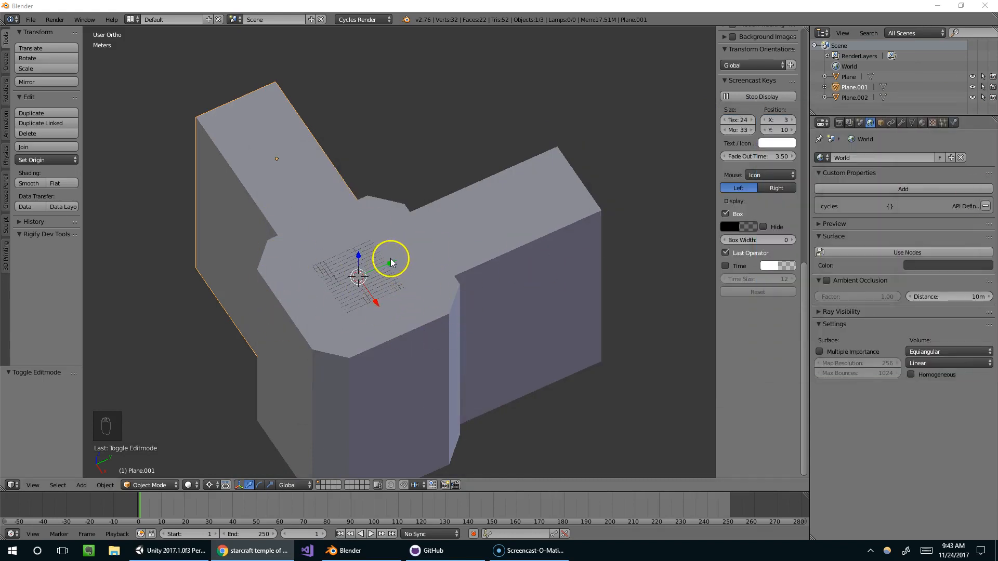
Duplicate the bevelled block and move the copy about 82 m along Y to the far end of the connecting wall.
key(ctrl+z)
key(shift+d)
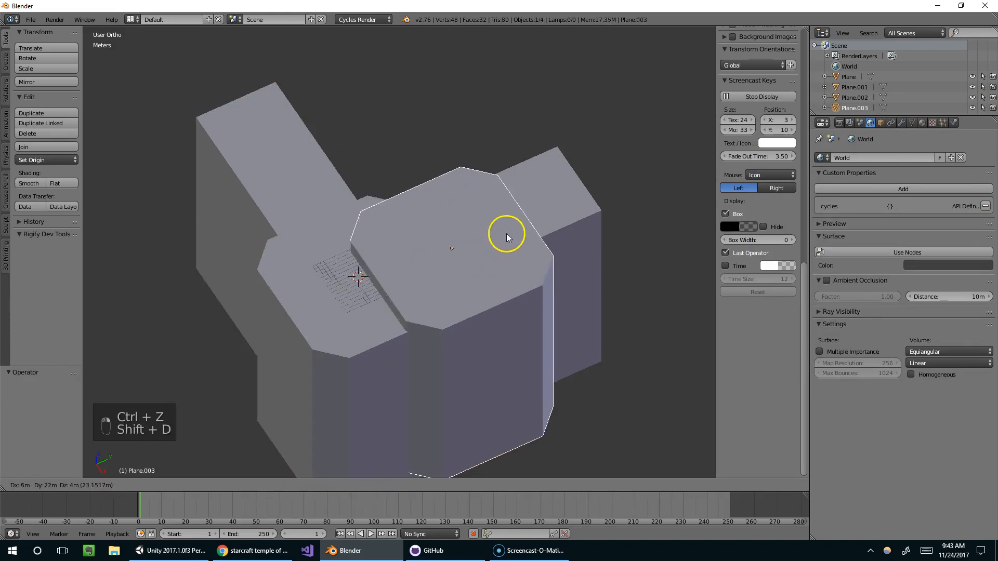
key(y)
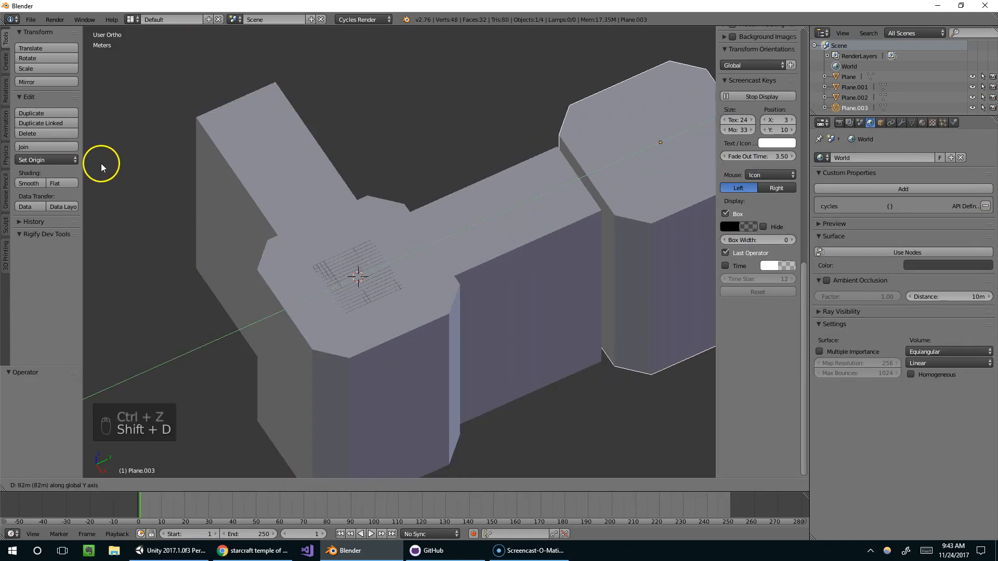
click(95, 169)
middle_drag(95, 169, 439, 224)
key(Tab)
key(Tab)
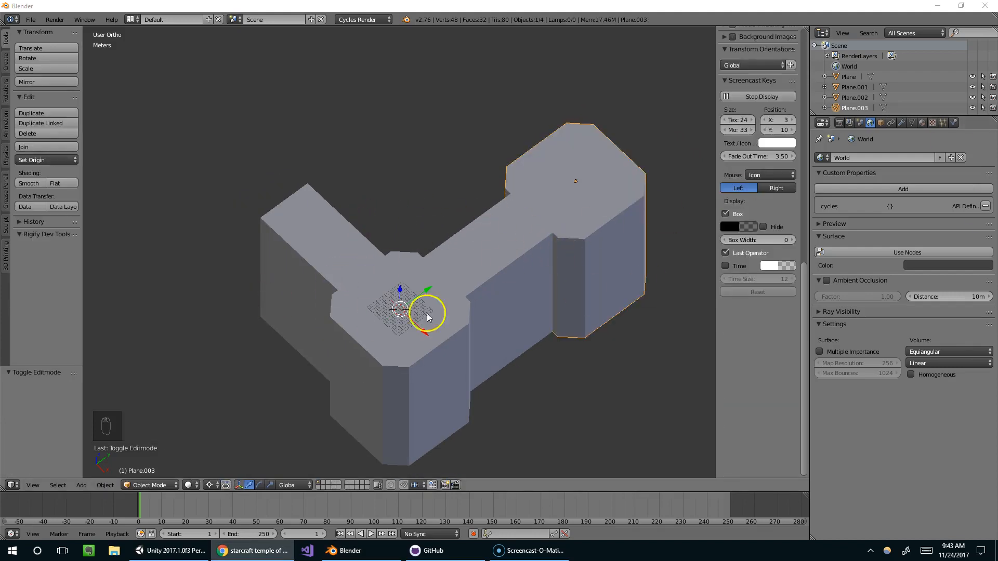
Add a circle mesh with 32 vertices and a 1 m radius on top of the original bevelled block.
scroll(562, 229, up, 10)
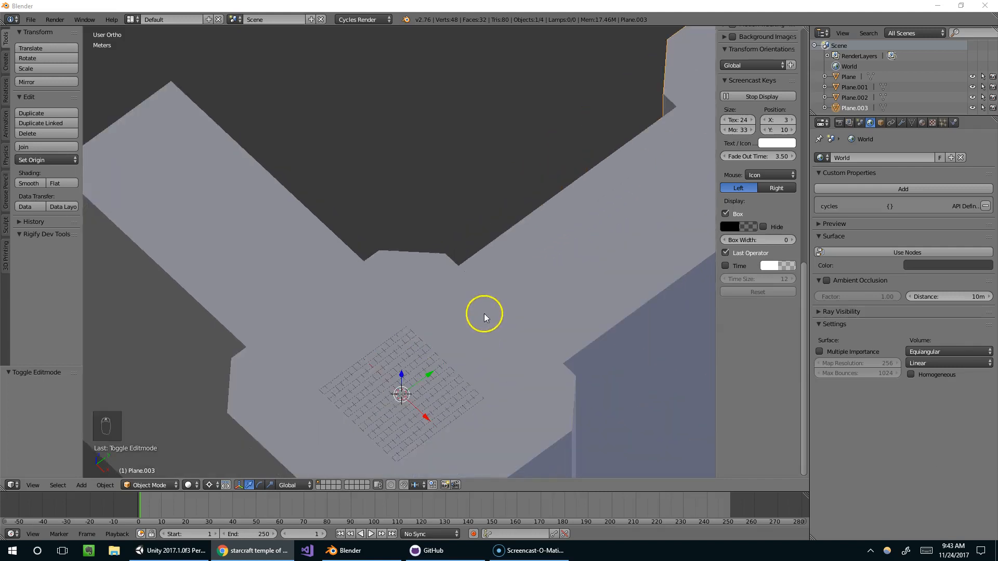
scroll(477, 237, down, 10)
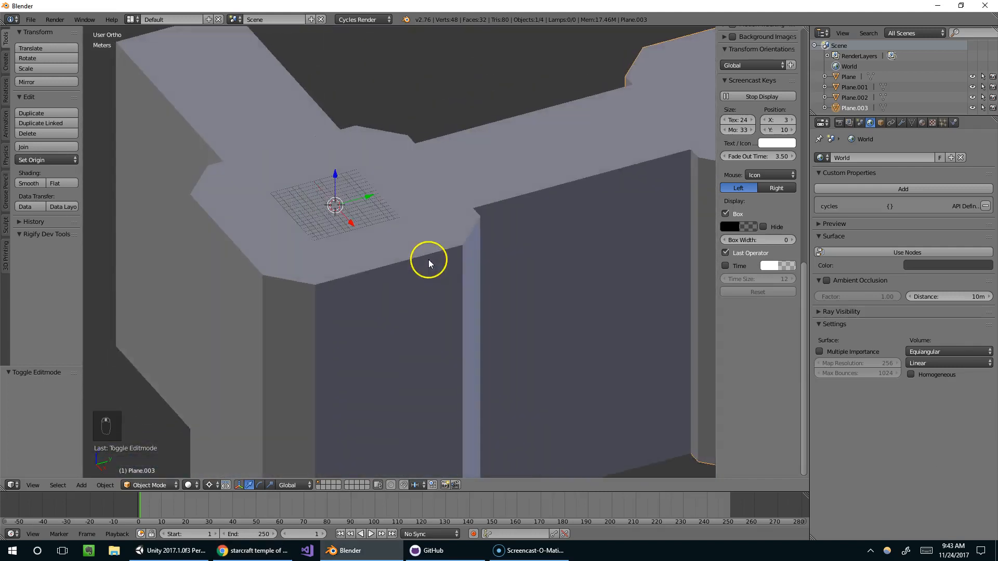
scroll(431, 275, up, 4)
key(shift+a)
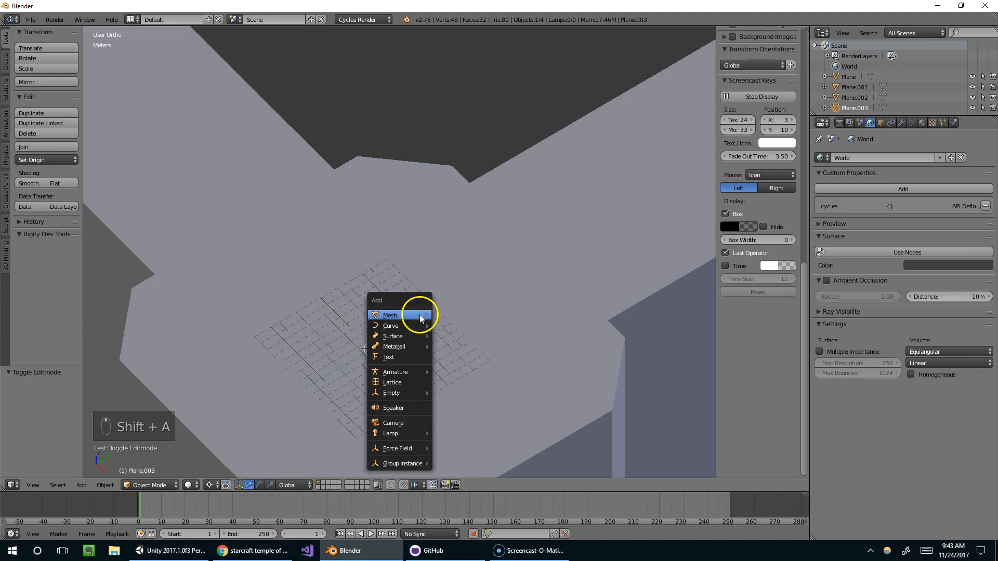
mouse_move(419, 314)
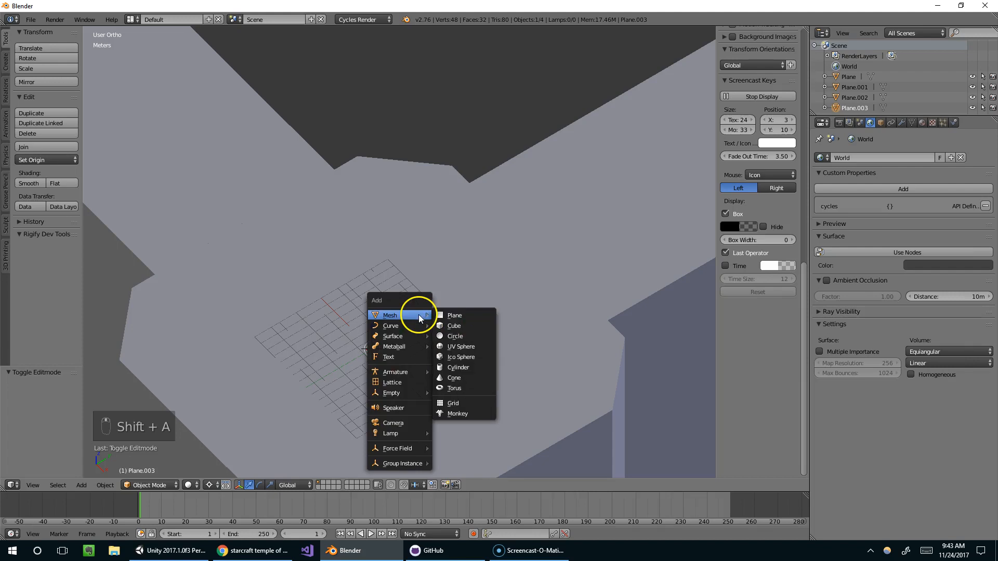
click(451, 337)
Locate the small circle on the block's top and examine its size relative to the block.
scroll(463, 334, up, 5)
scroll(445, 358, up, 2)
scroll(446, 372, down, 2)
shift+middle_drag(457, 361, 480, 269)
scroll(475, 312, up, 7)
scroll(475, 375, up, 2)
shift+middle_drag(480, 369, 492, 167)
scroll(525, 260, up, 1)
shift+middle_drag(552, 344, 526, 171)
scroll(539, 244, up, 4)
scroll(543, 255, down, 8)
scroll(520, 260, down, 3)
scroll(421, 290, up, 3)
scroll(509, 229, down, 6)
scroll(422, 199, down, 6)
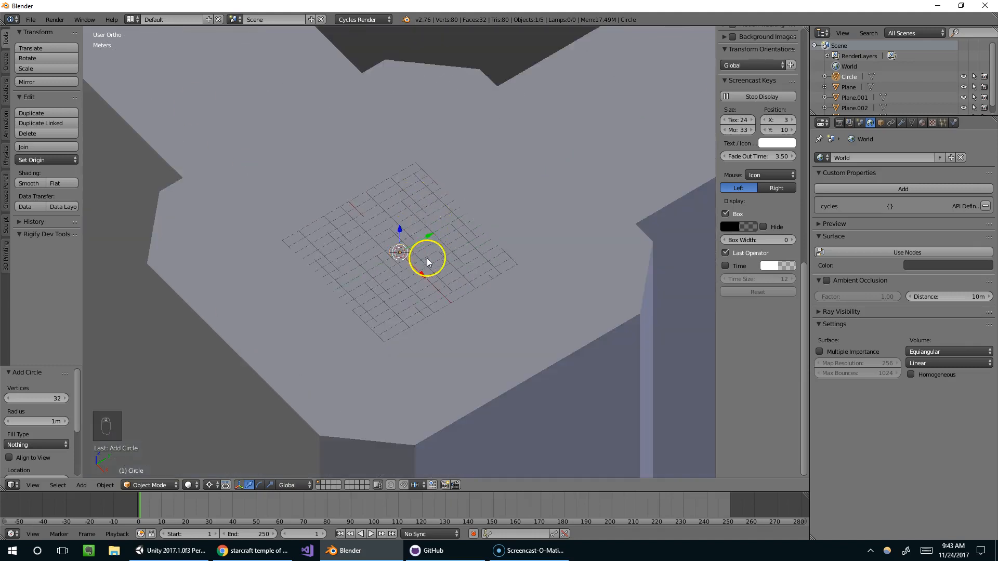
scroll(426, 258, up, 10)
scroll(436, 301, down, 12)
scroll(413, 287, down, 4)
scroll(475, 210, down, 6)
middle_drag(473, 212, 447, 218)
scroll(432, 230, up, 3)
key(KP_Decimal)
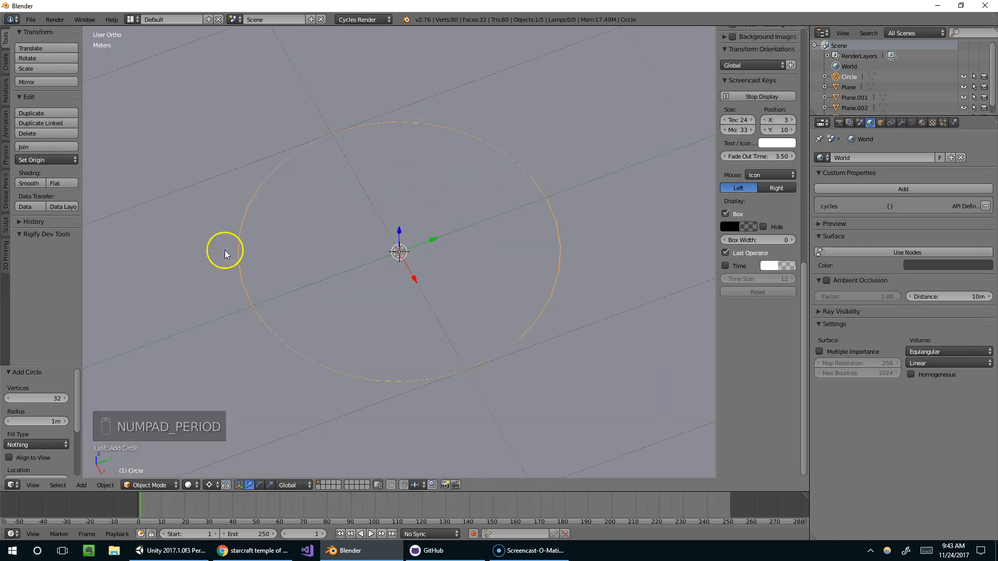
scroll(433, 210, down, 5)
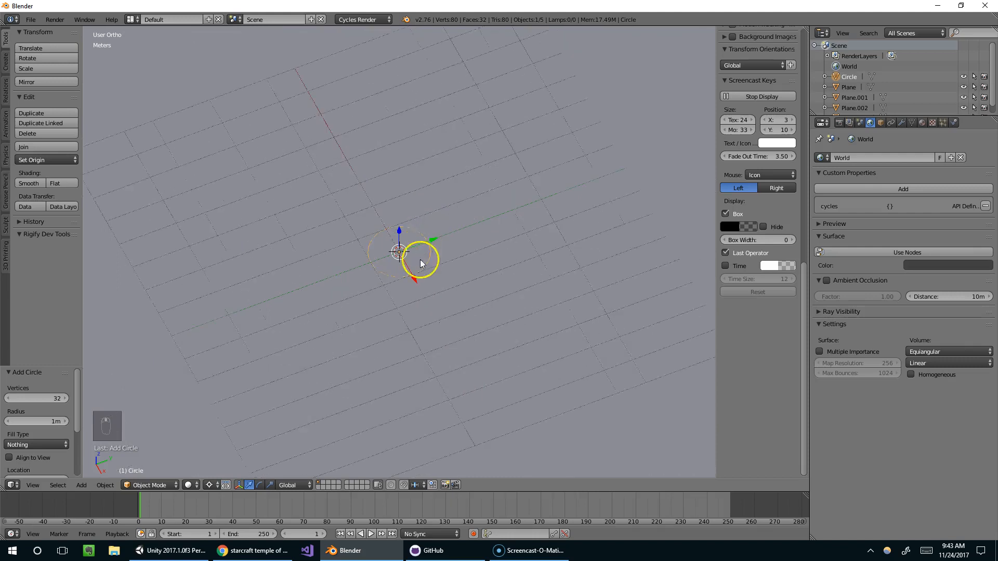
scroll(425, 241, down, 4)
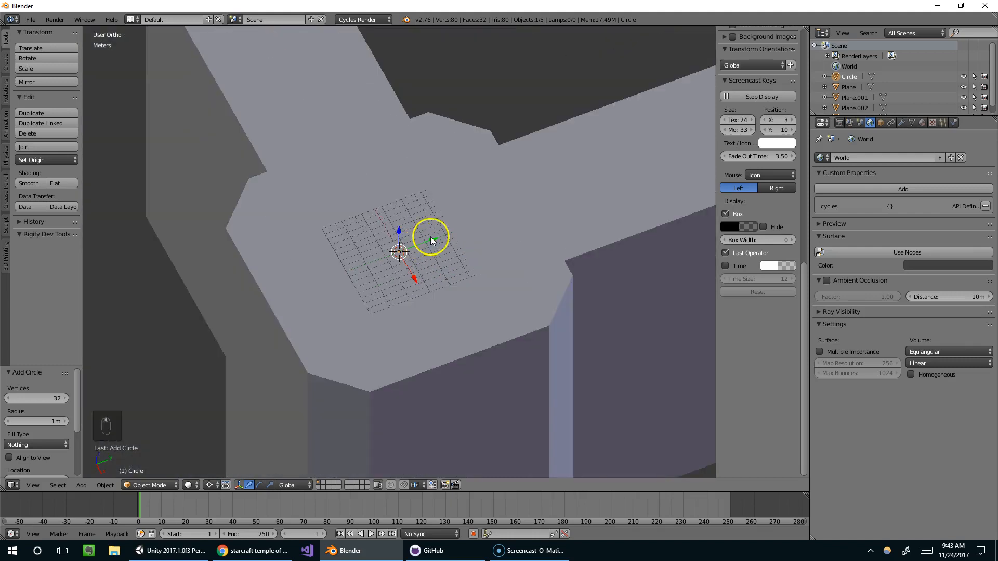
scroll(431, 240, up, 2)
scroll(445, 232, down, 3)
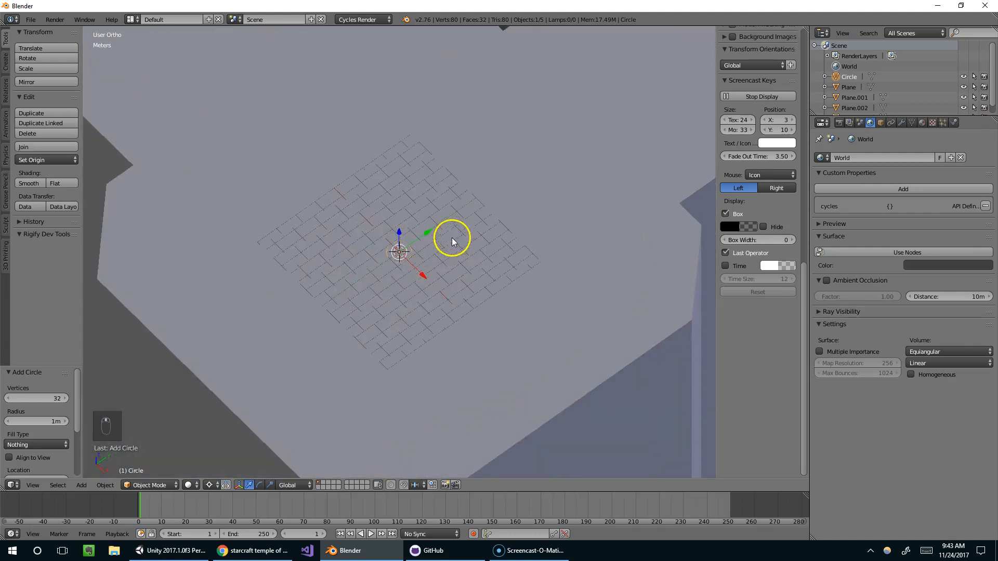
Scale the circle up by a factor of 15.
key(s)
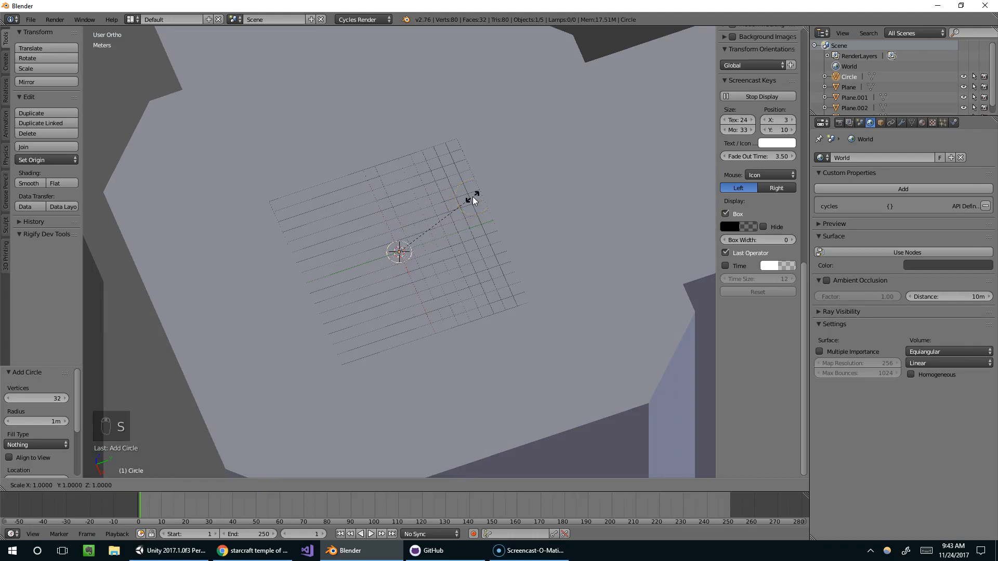
text(15)
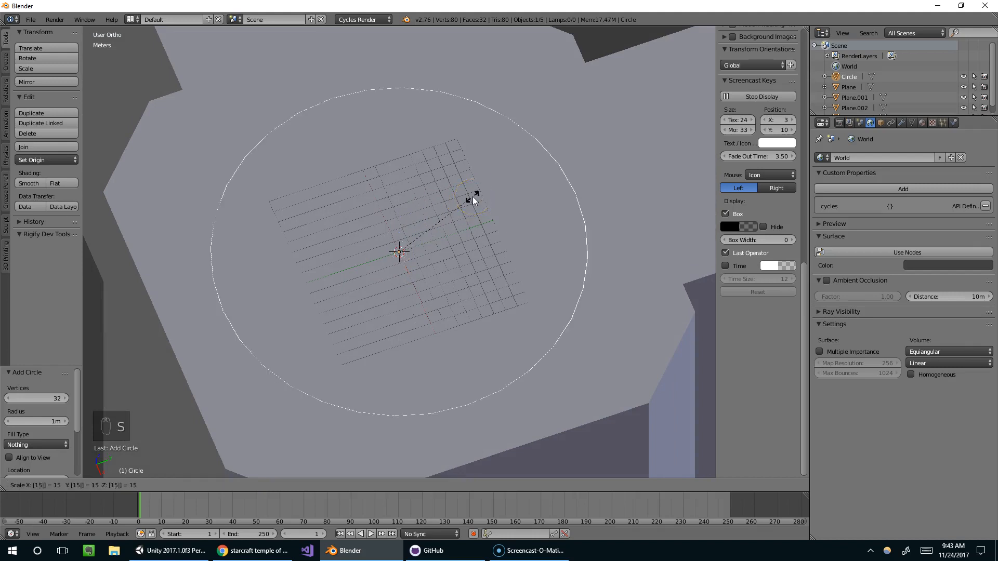
click(472, 197)
scroll(468, 203, down, 2)
Shrink the circle in two passes to fit the block's top, using a final scale of about 0.975.
key(s)
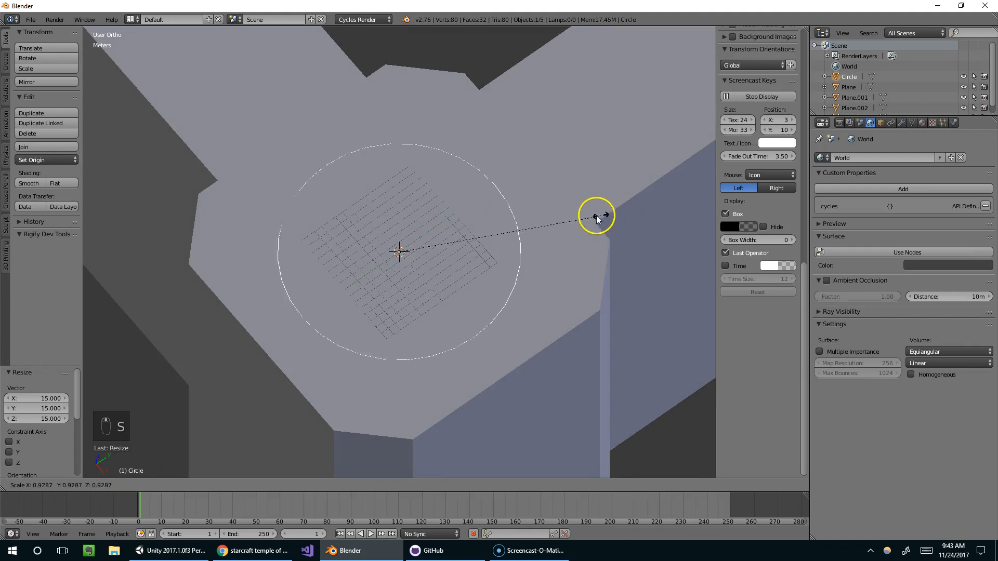
click(556, 217)
scroll(446, 216, down, 3)
middle_drag(552, 208, 454, 216)
key(s)
click(626, 214)
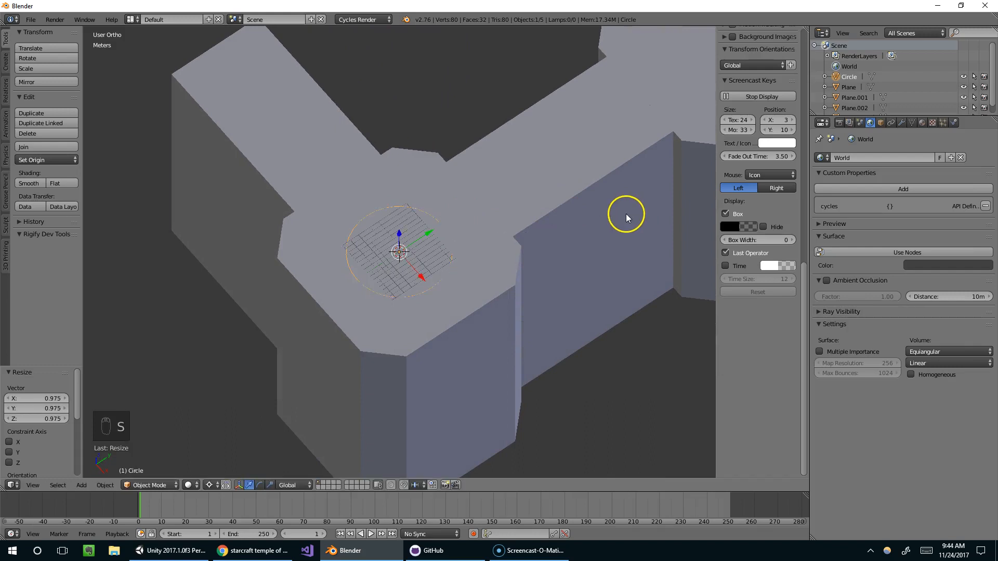
Enter Edit Mode on the circle and extrude its edge loop upward about 57 cm along Z.
scroll(529, 215, up, 4)
key(Tab)
middle_drag(544, 225, 621, 189)
key(e)
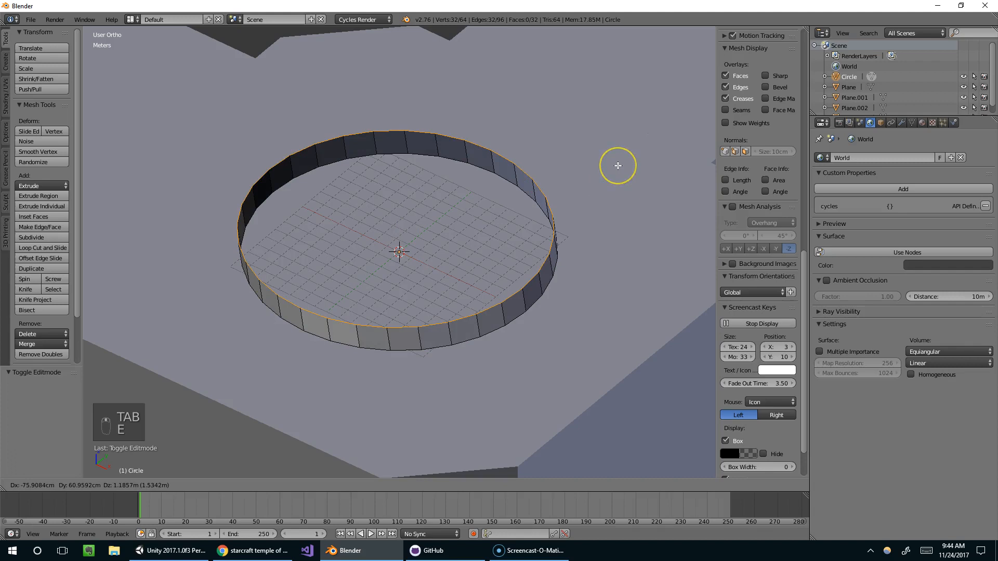
key(z)
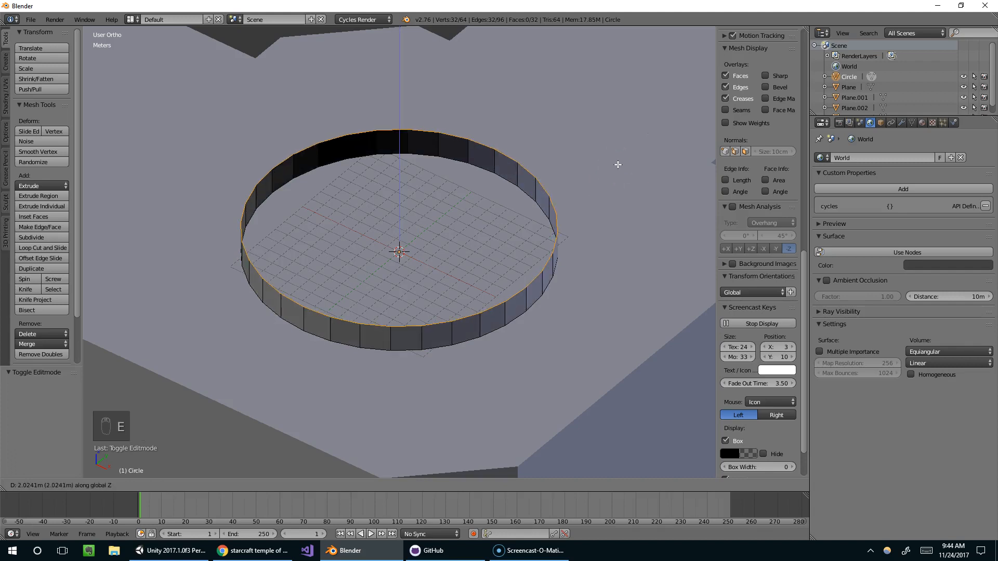
click(613, 179)
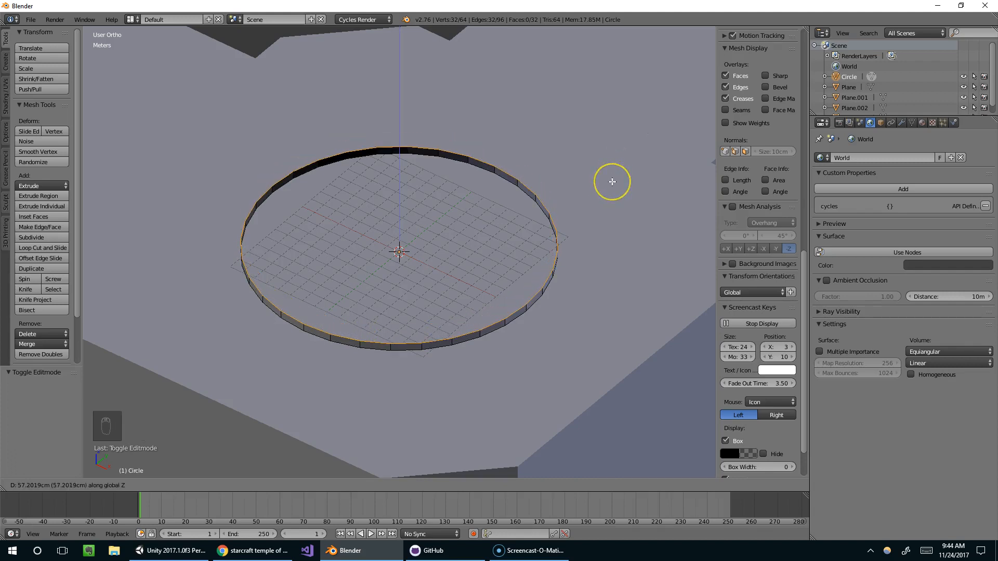
Scale the raised edge loop inward to about 0.82 to form a sloped rim, and extrude it down about 35 cm.
key(s)
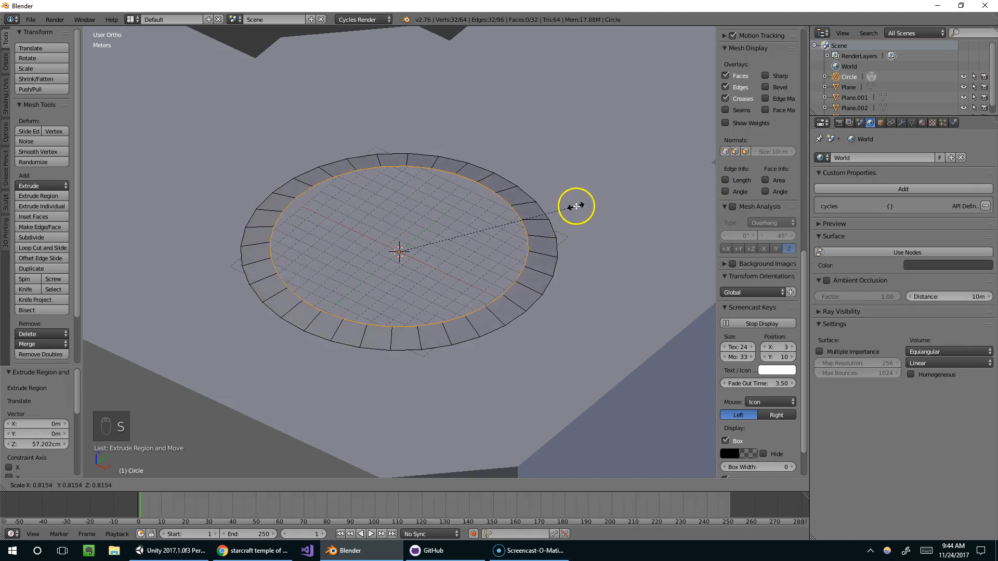
click(579, 205)
key(e)
click(580, 211)
Extrude the rim's inner edge loop, scale it in toward the centre, and fill the remaining opening with a face.
key(e)
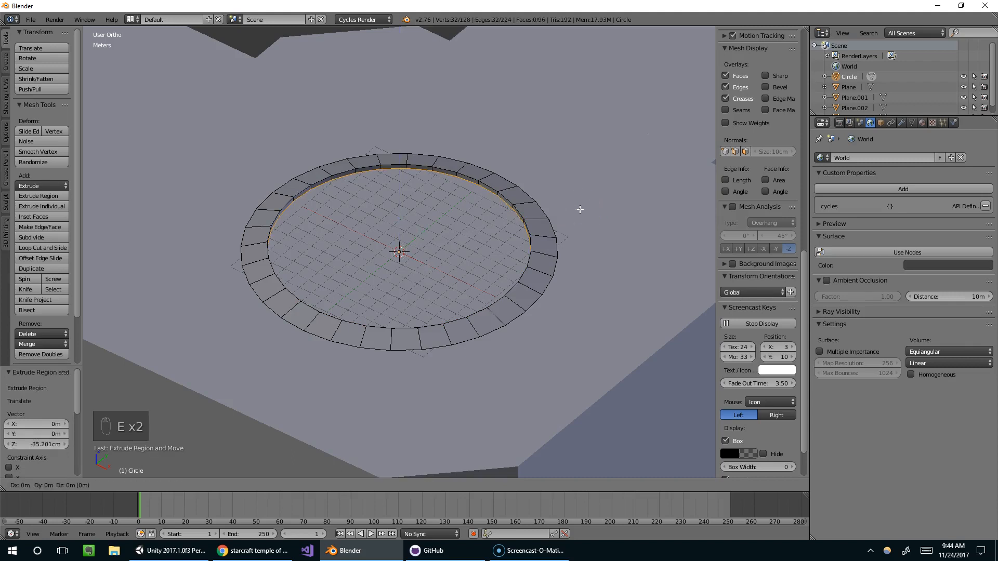
click(580, 210)
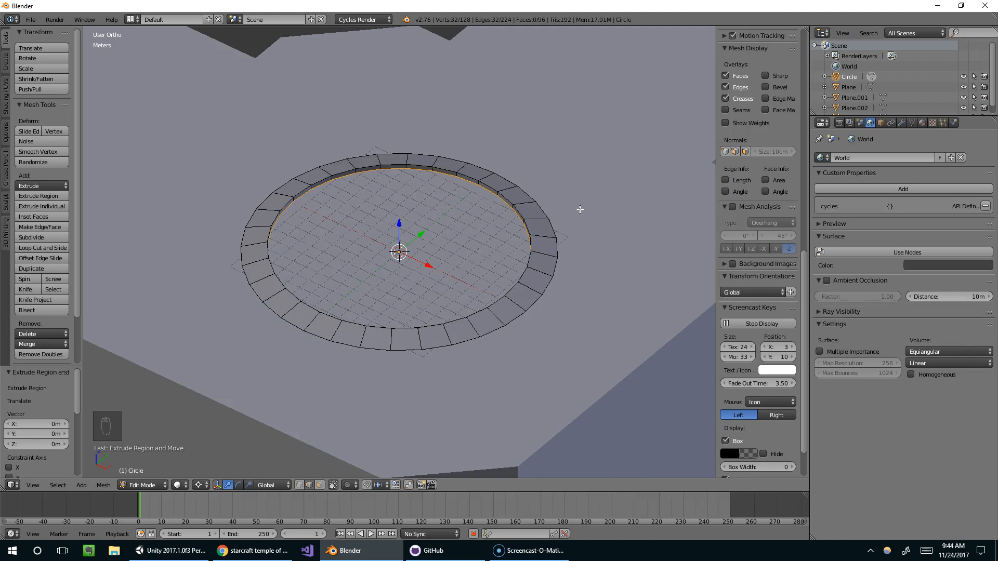
key(s)
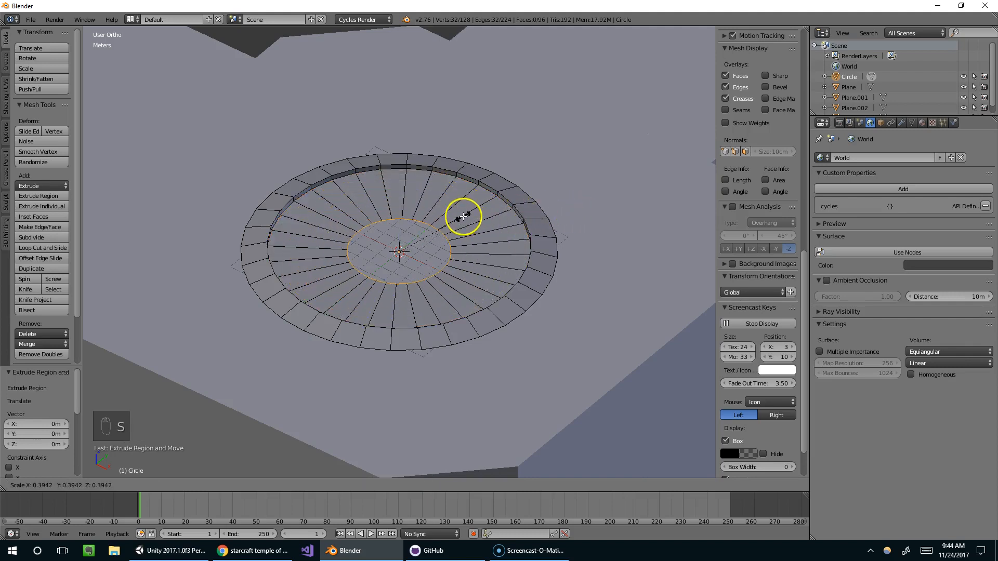
click(514, 209)
mouse_move(530, 206)
middle_down()
mouse_move(474, 211)
mouse_move(520, 212)
middle_up()
key(f)
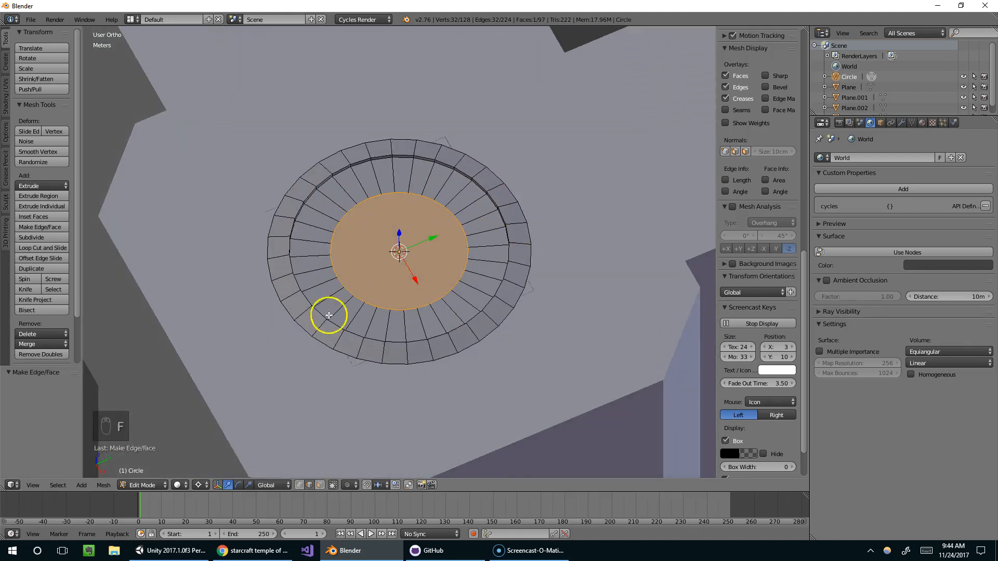
Inspect the round platform in Object Mode and Edit Mode, and bring the Temple of Unification reference in Chrome back over the model for comparison.
key(Tab)
mouse_move(415, 204)
middle_down()
mouse_move(470, 187)
mouse_move(458, 180)
mouse_move(408, 212)
middle_up()
scroll(408, 212, up, 3)
key(Tab)
middle_drag(476, 230, 457, 214)
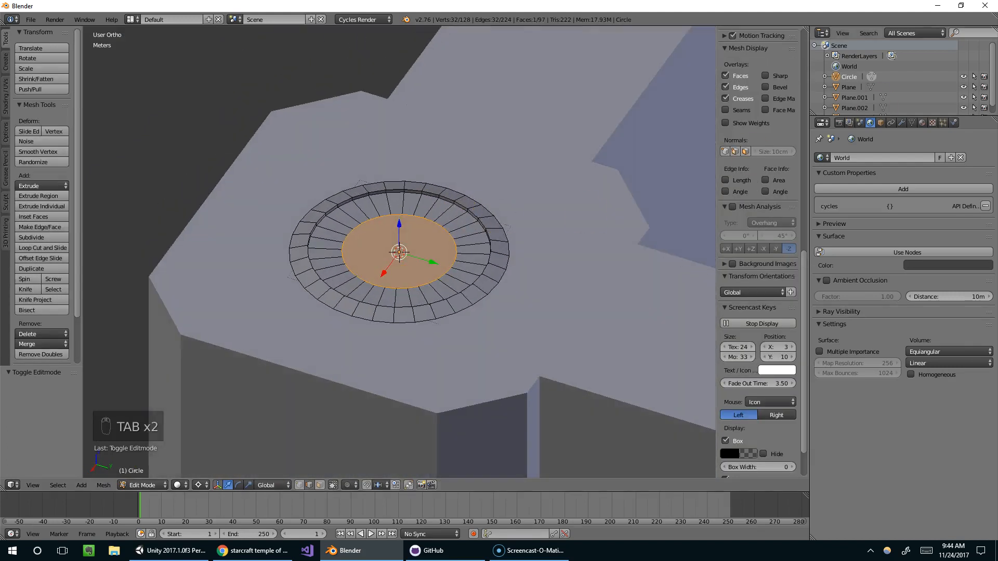
drag(997, 96, 542, 148)
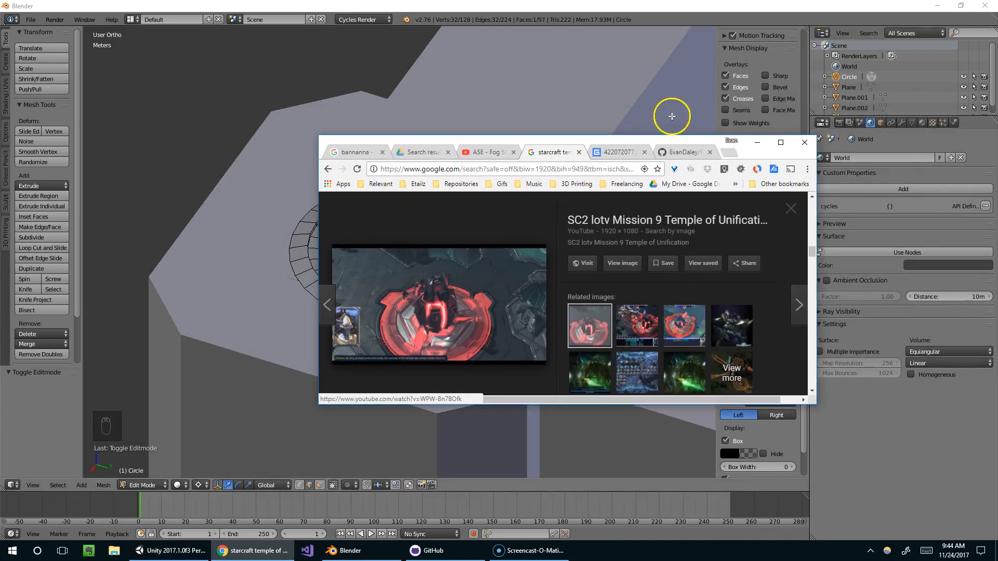
Move the Chrome reference aside and pull one outer rim edge of the round platform outward about 3.68 m along Y.
drag(670, 139, 997, 89)
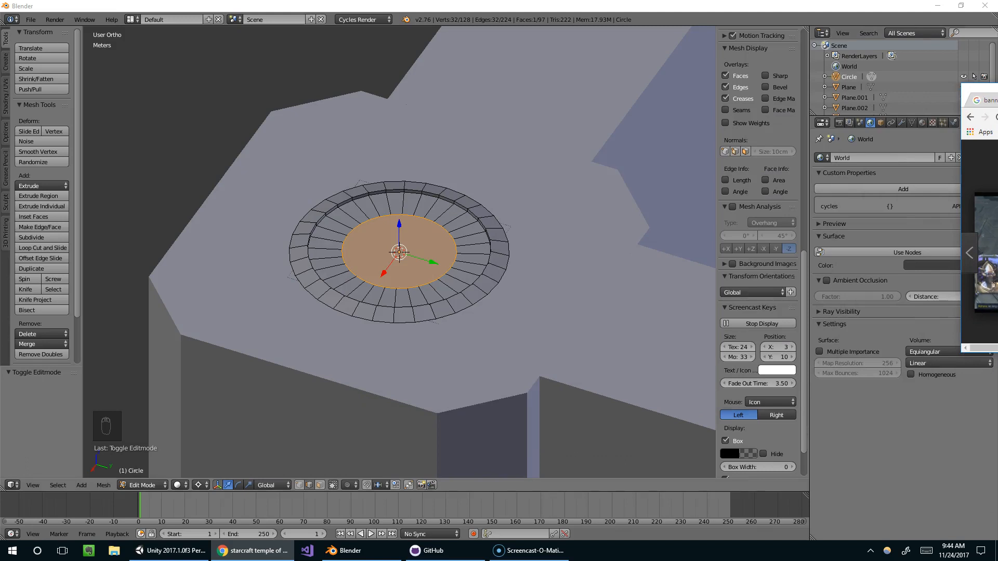
scroll(510, 241, up, 1)
middle_drag(521, 251, 498, 269)
scroll(530, 288, up, 2)
shift+middle_drag(574, 316, 535, 288)
scroll(490, 276, up, 2)
right_click(553, 281)
scroll(520, 272, down, 2)
key(g)
key(y)
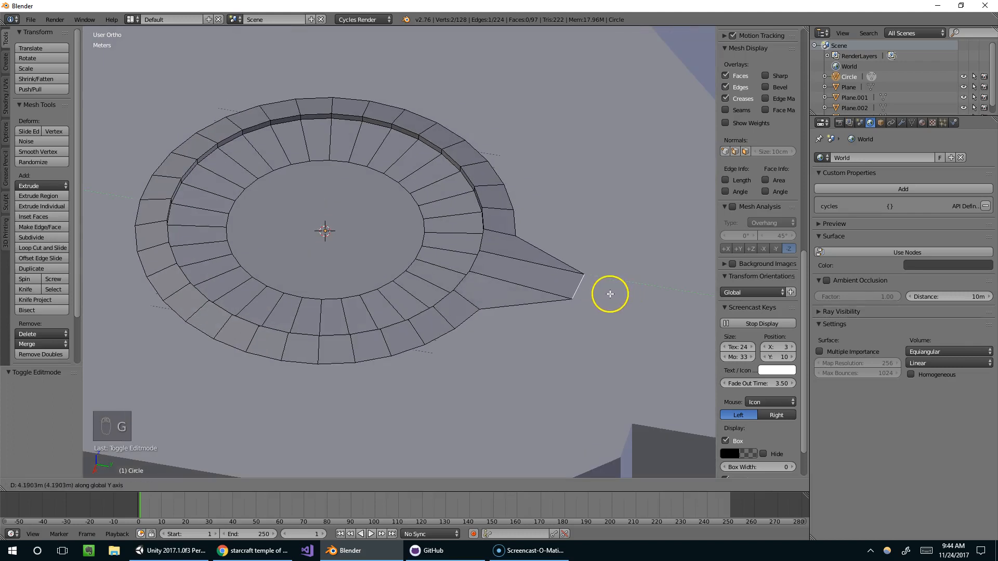
click(472, 281)
Move the selected second rim edge outward about 6.2 m in negative X to form a matching point, and return to Object Mode.
middle_drag(473, 280, 521, 286)
scroll(430, 303, down, 2)
middle_drag(430, 303, 369, 364)
middle_drag(582, 337, 520, 364)
key(g)
middle_click(507, 358)
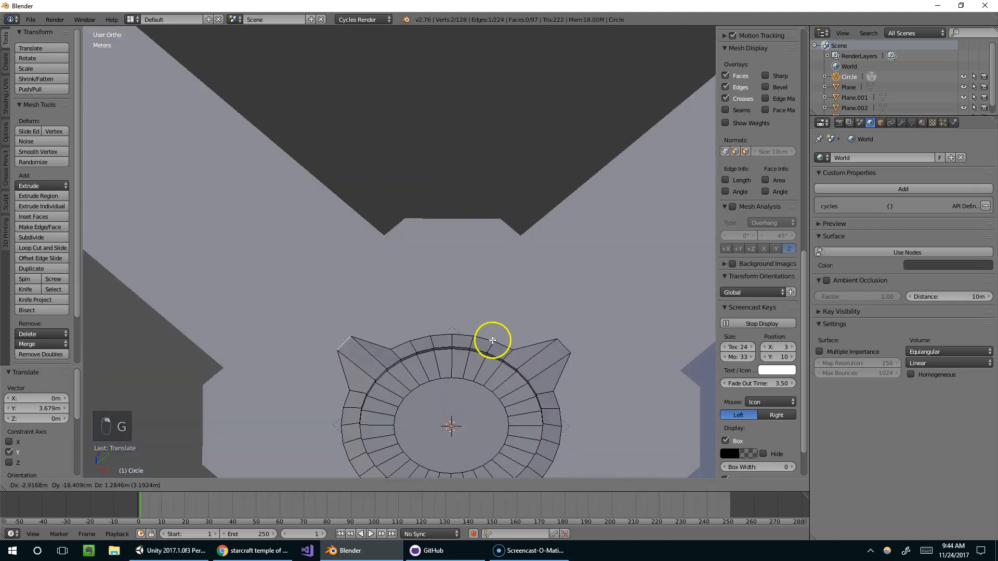
click(466, 331)
scroll(465, 330, down, 4)
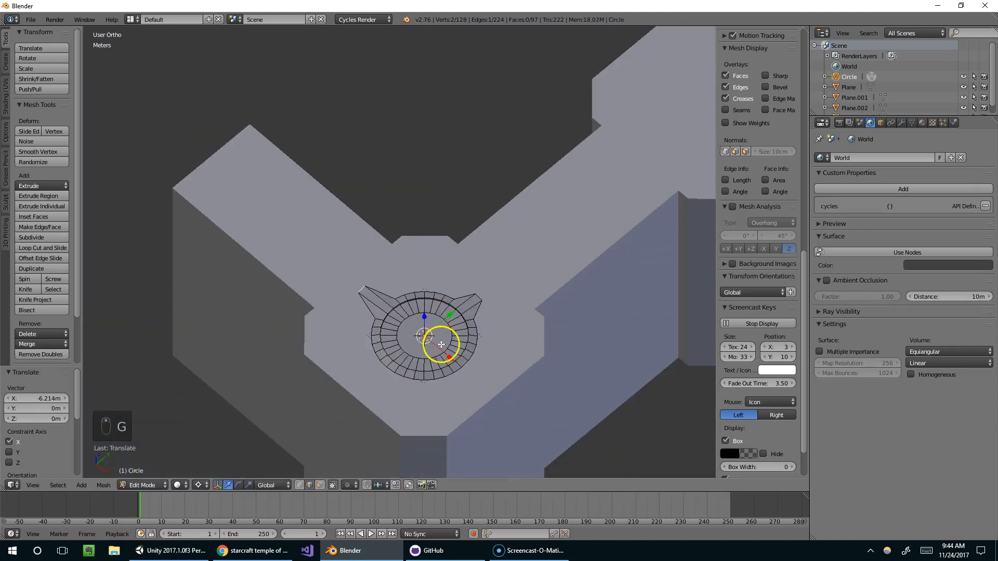
key(Tab)
Start saving the Blender file and browse to Documents > GitHub > RandomSmallProjects > RandomSmallProjects > Assets.
middle_drag(528, 307, 513, 254)
scroll(504, 329, up, 4)
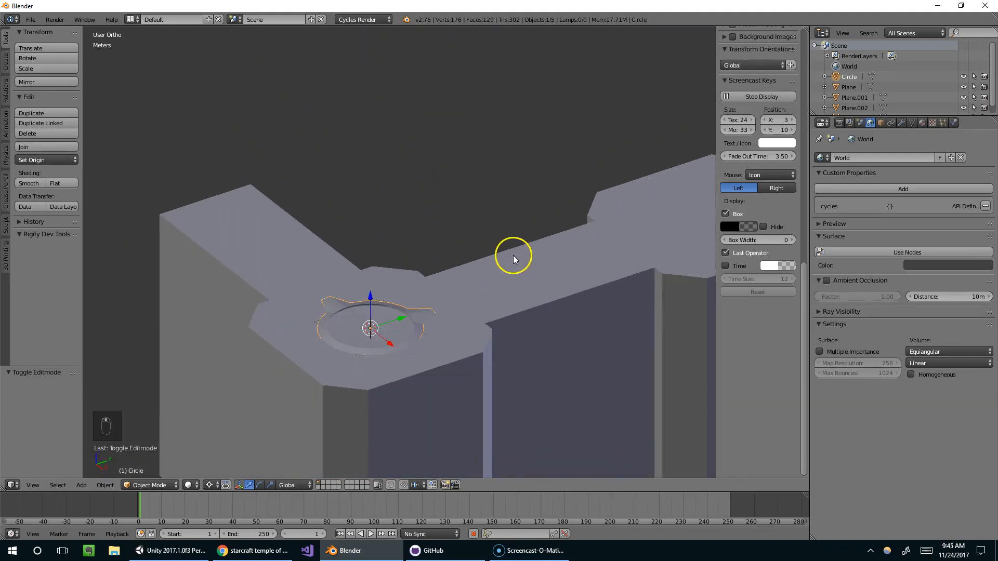
scroll(512, 255, up, 1)
scroll(395, 332, up, 2)
scroll(497, 234, down, 3)
key(ctrl+s)
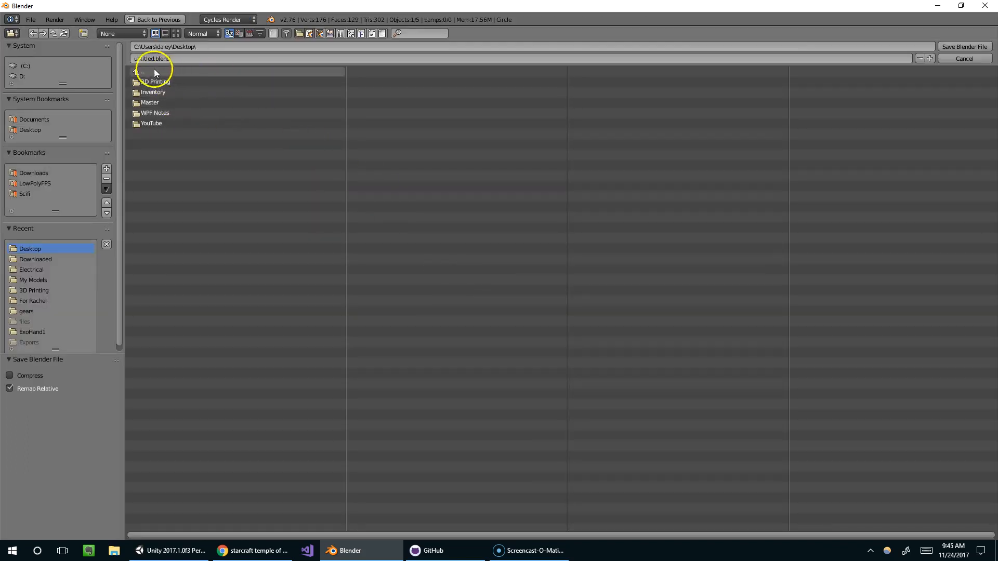
click(35, 119)
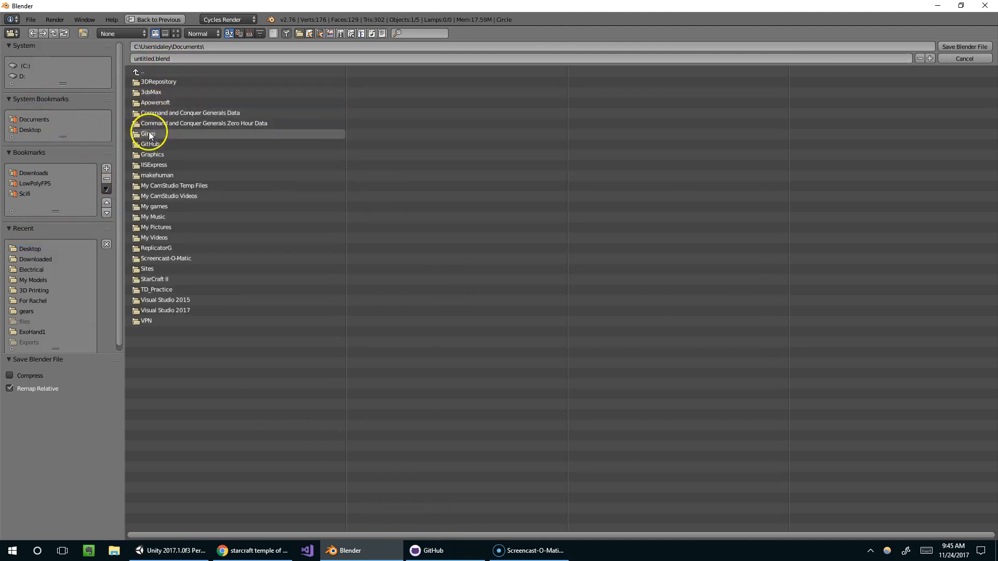
click(149, 145)
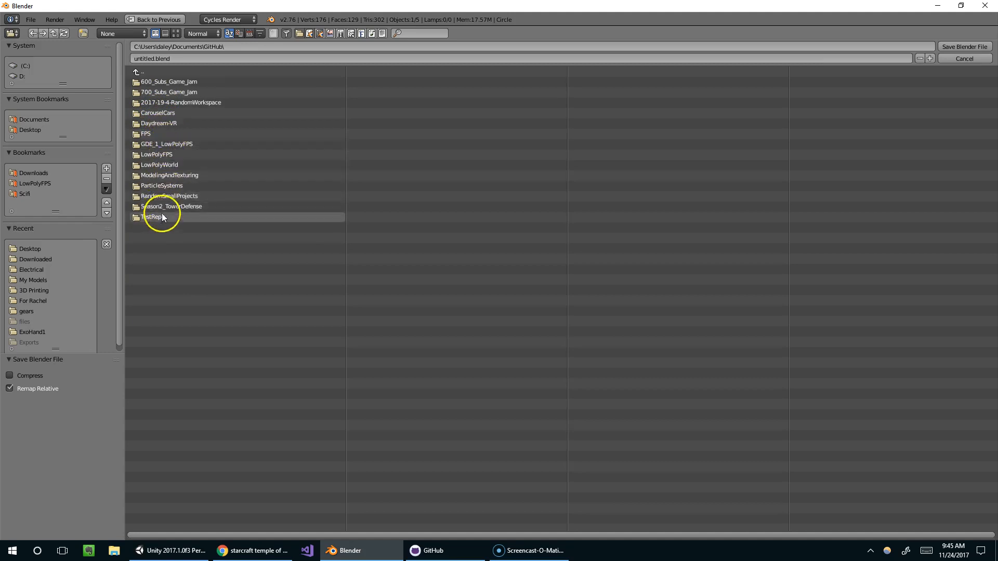
click(152, 196)
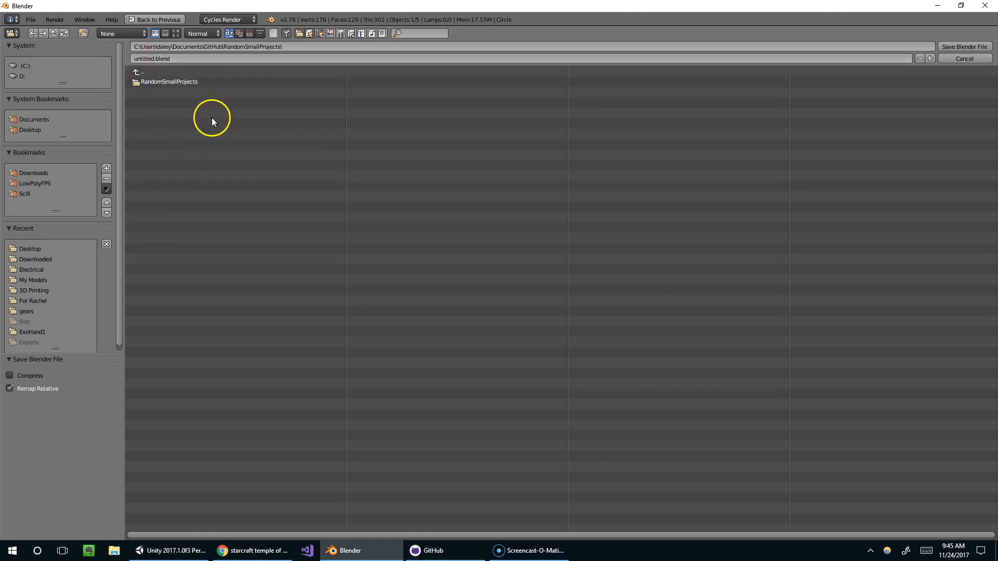
click(144, 82)
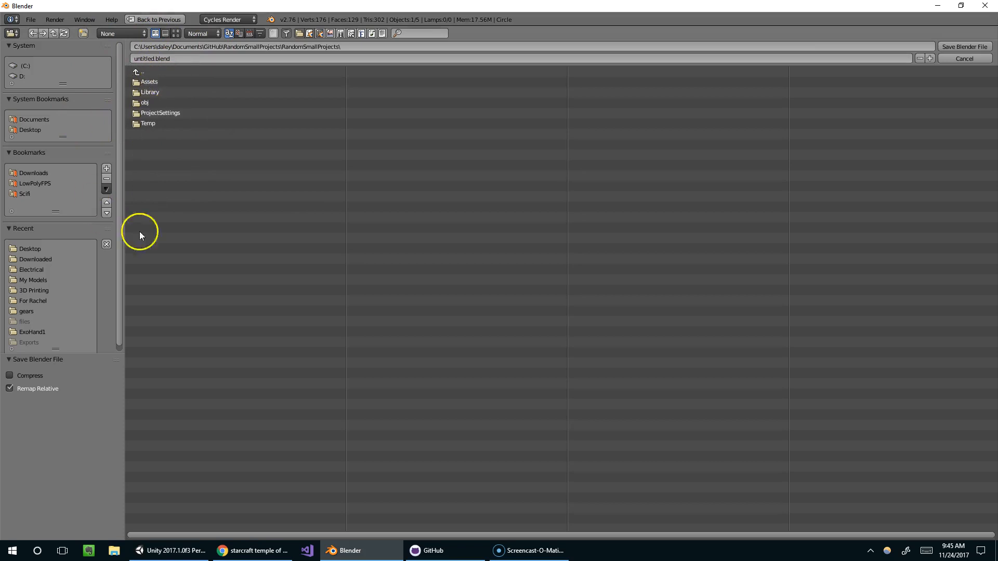
click(151, 81)
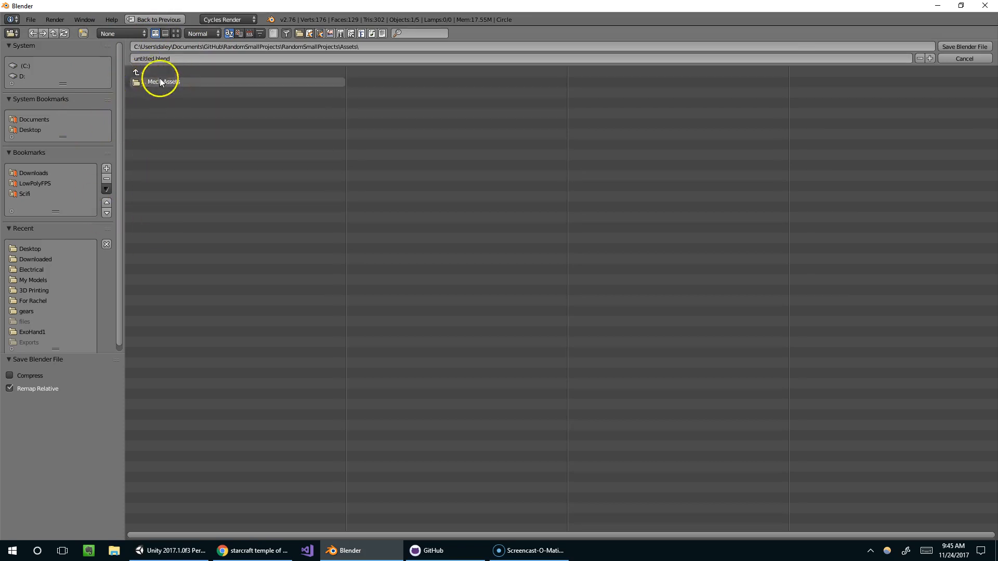
Create a folder named "2. Starcraft Ground" inside Assets and open it.
click(83, 33)
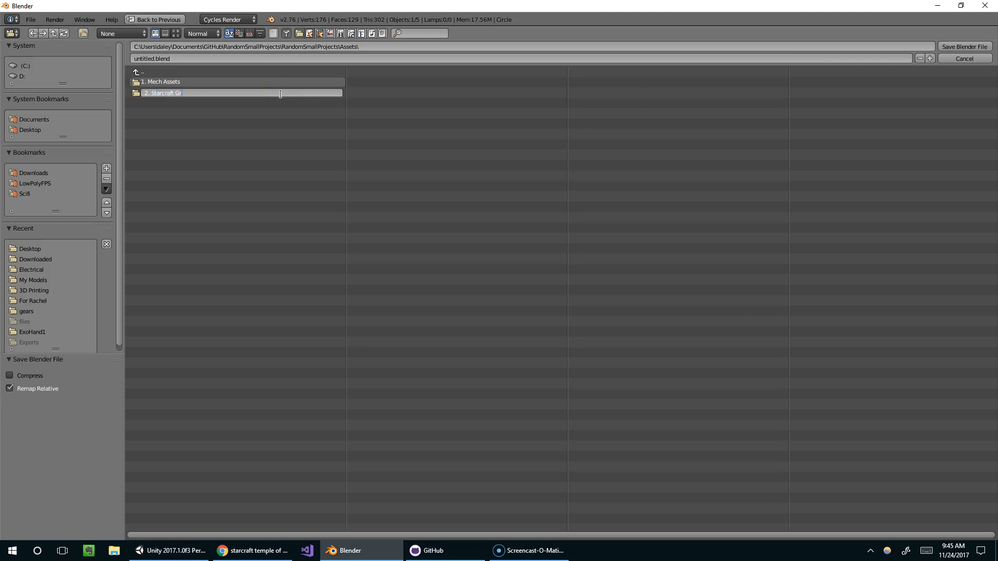
key(Return)
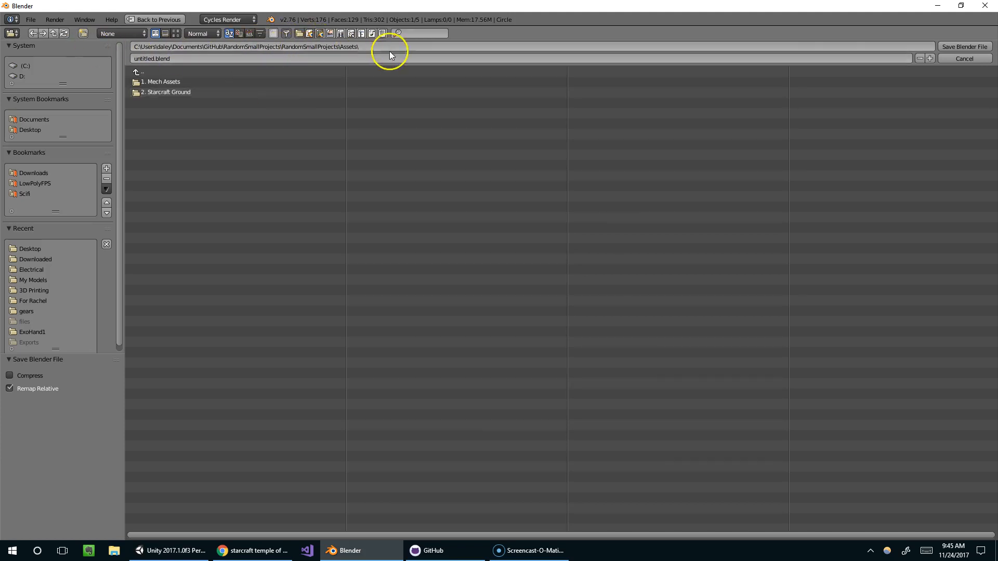
click(182, 93)
Create a "Meshes" subfolder inside "2. Starcraft Ground" and open it.
click(192, 56)
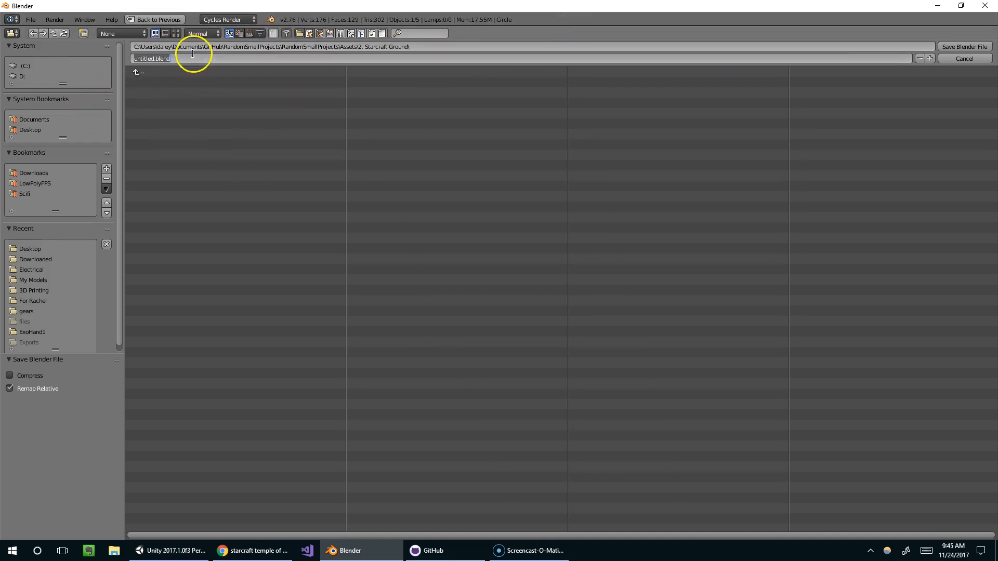
click(87, 34)
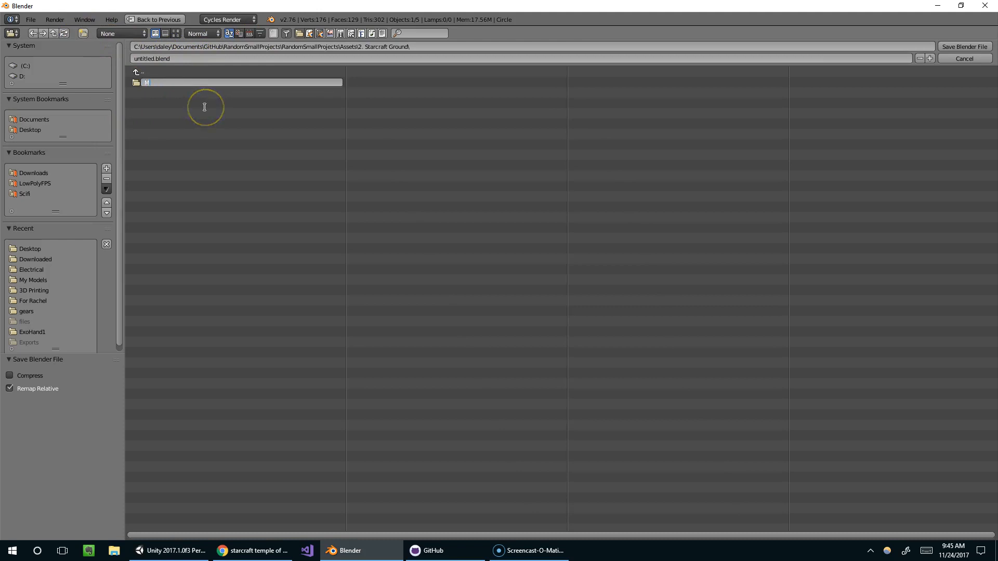
text(Meshes)
key(Return)
click(215, 83)
Name the Blender file ModularGroundPack and save it in the Meshes folder.
click(235, 58)
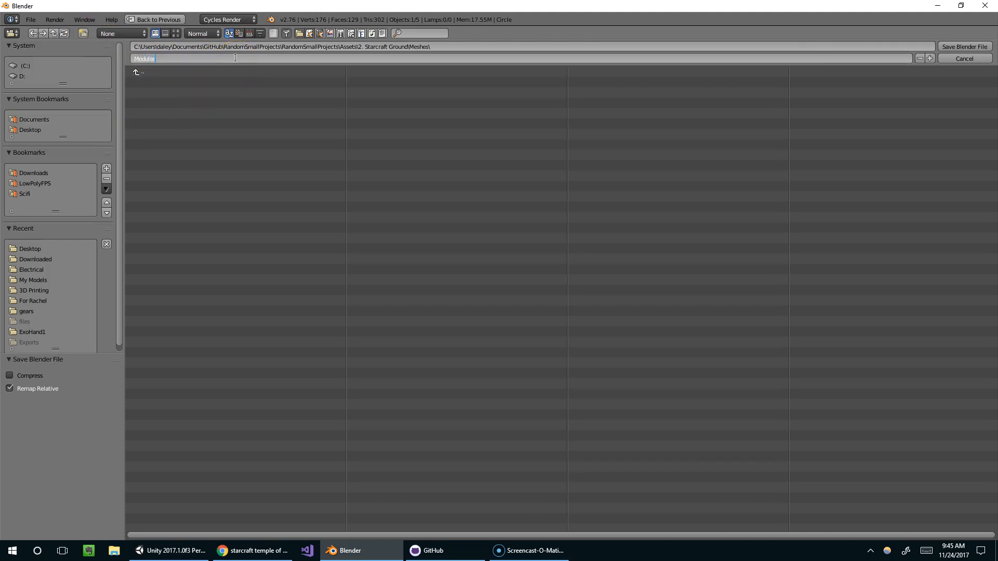
text(ModularGroundPack)
key(Return)
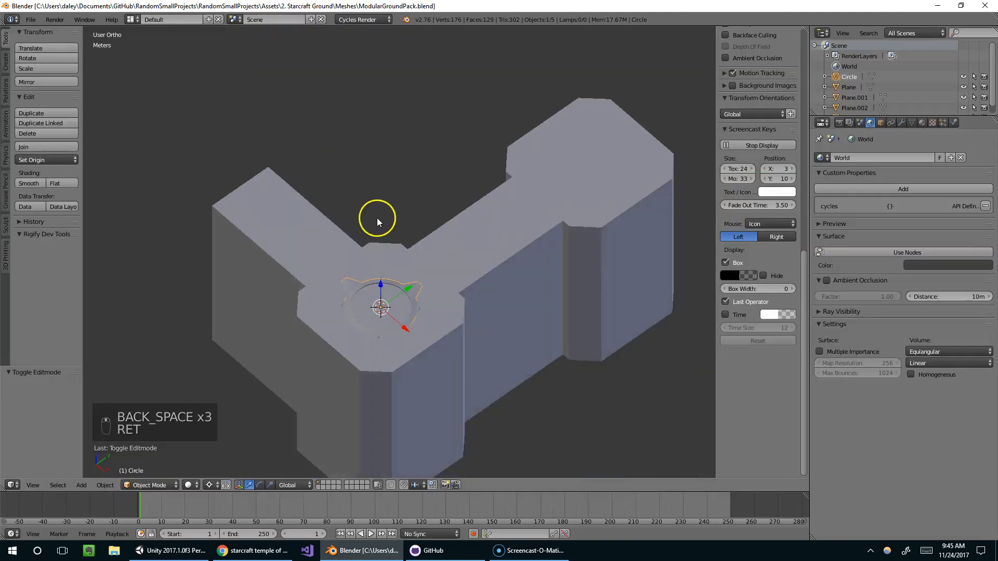
Select individual terrain pieces, including the narrow wall and the round platform, and examine the assembled model from several angles.
scroll(463, 263, up, 3)
right_click(215, 289)
scroll(846, 82, down, 1)
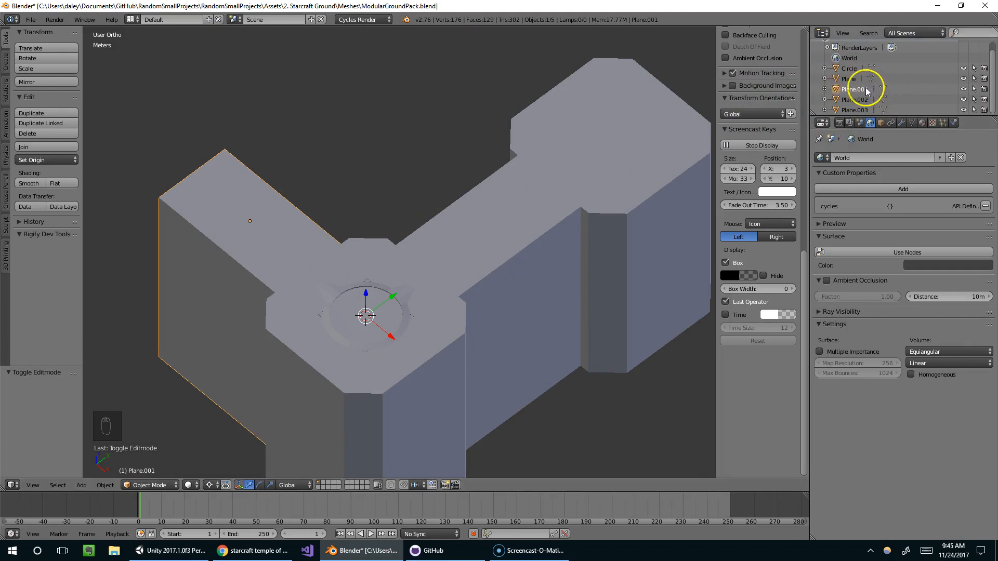
right_click(543, 232)
middle_drag(558, 221, 503, 280)
scroll(503, 280, up, 3)
scroll(399, 287, up, 2)
right_click(387, 272)
scroll(476, 227, down, 3)
middle_drag(476, 226, 518, 196)
middle_drag(468, 221, 499, 110)
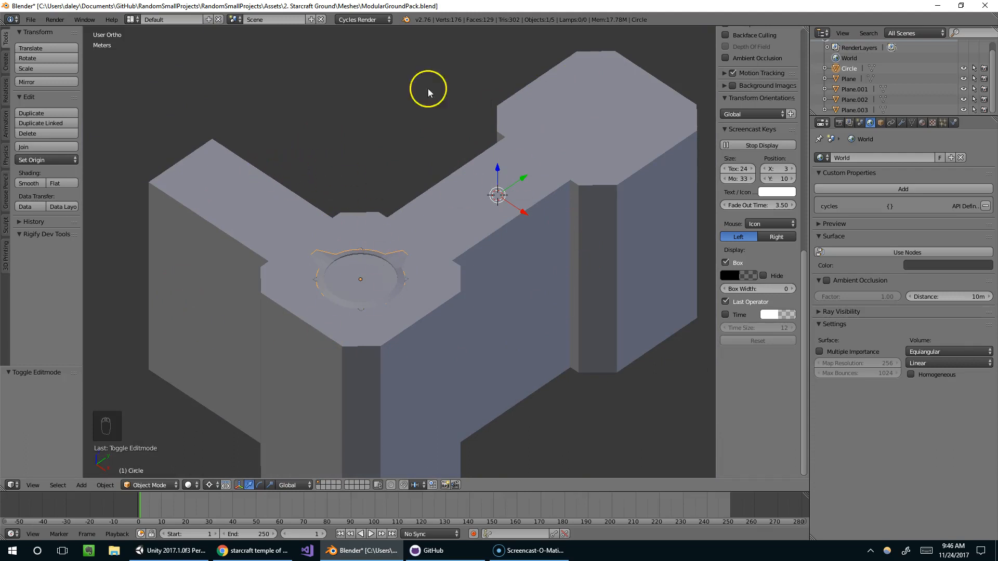
scroll(432, 195, up, 1)
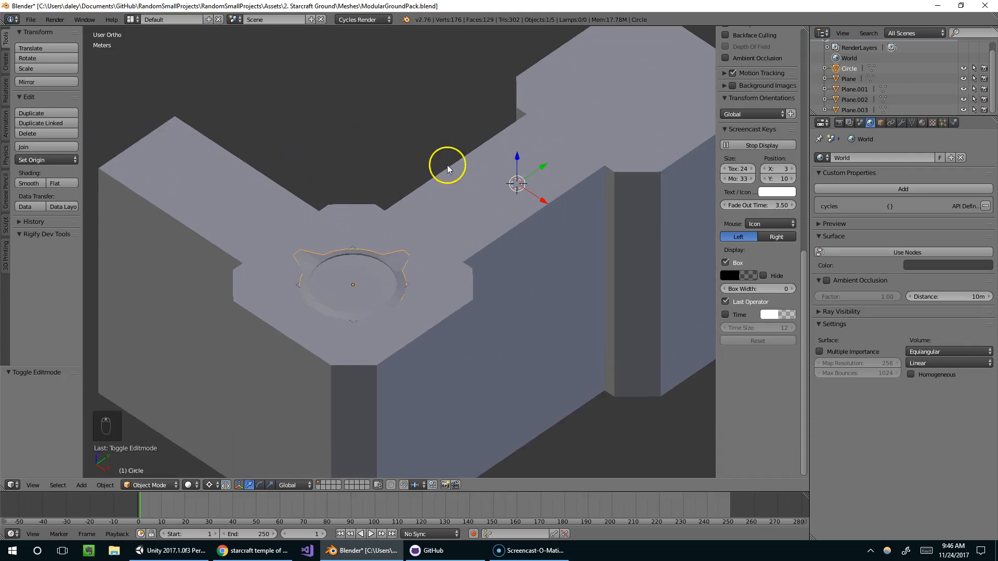
scroll(441, 189, down, 2)
middle_drag(383, 227, 421, 229)
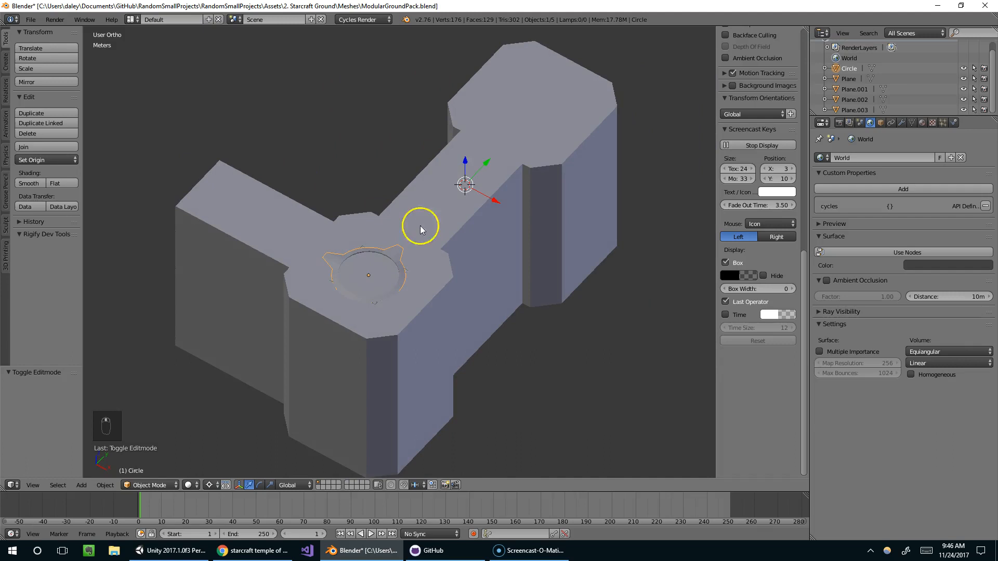
Save over the existing Blender file, switch to Unity and open the Meshes folder under "2. Starcraft Ground".
key(ctrl+s)
click(438, 418)
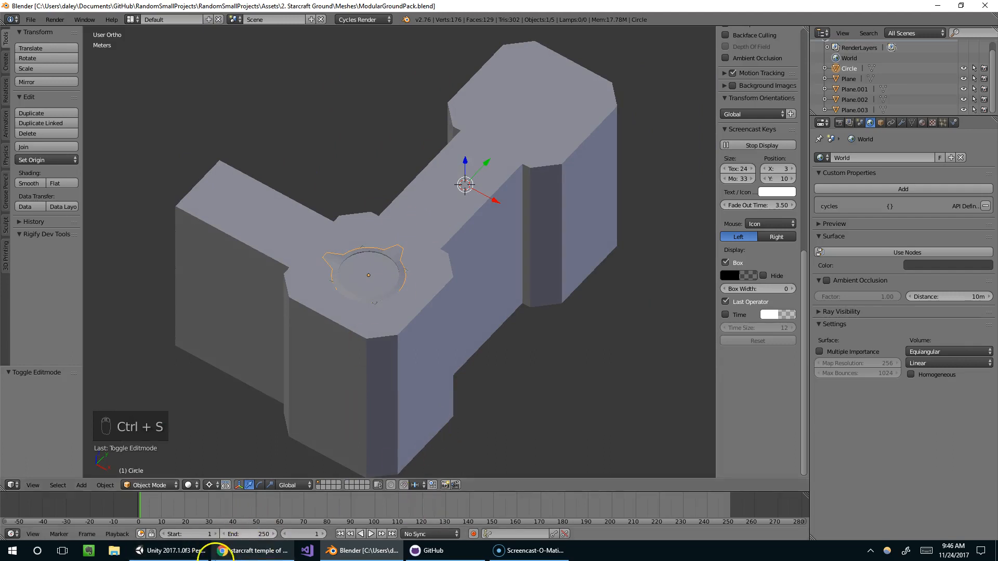
click(193, 552)
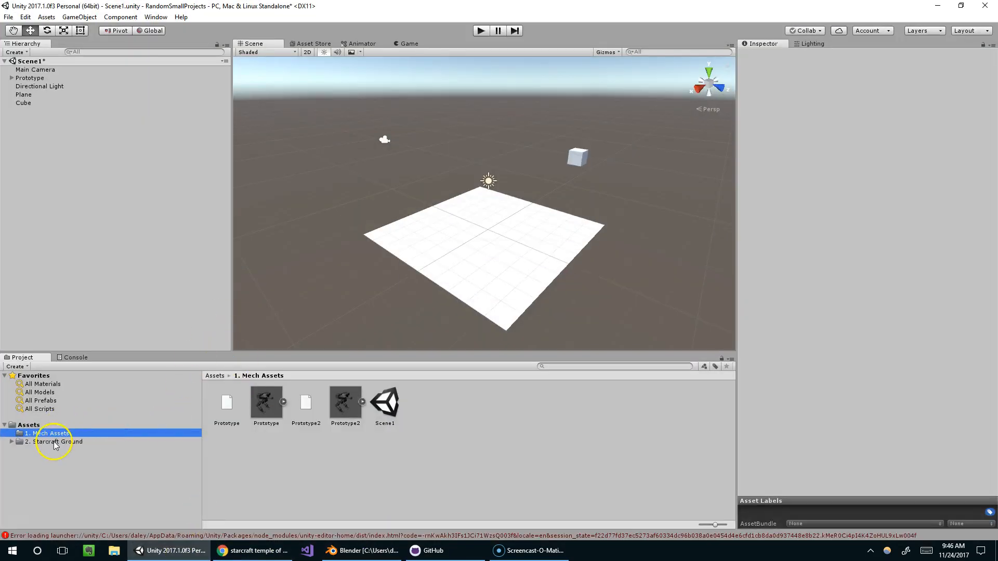
click(63, 441)
click(235, 403)
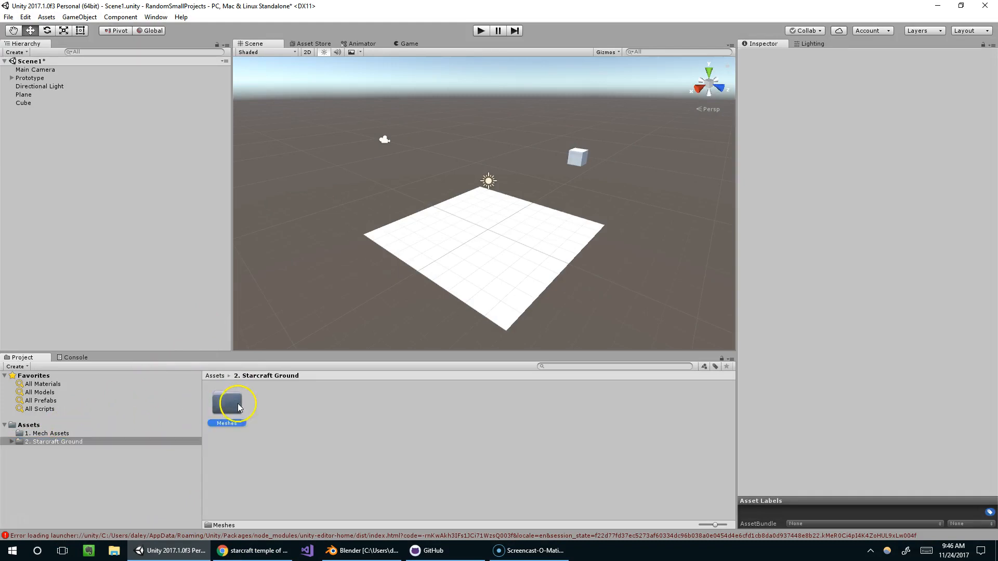
double_click(235, 408)
Place the ModularGroundPack model in the Unity scene and view its round platform up close.
drag(306, 402, 364, 264)
scroll(363, 259, down, 8)
click(542, 134)
alt+drag(468, 213, 413, 244)
middle_drag(412, 244, 372, 258)
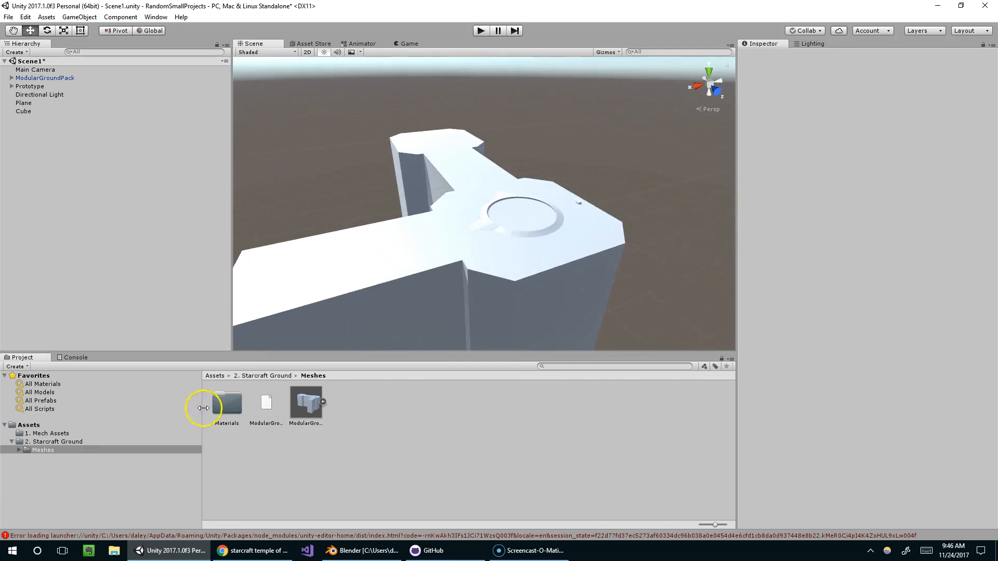
Open the Materials folder inside Meshes and look over its imported material.
double_click(239, 412)
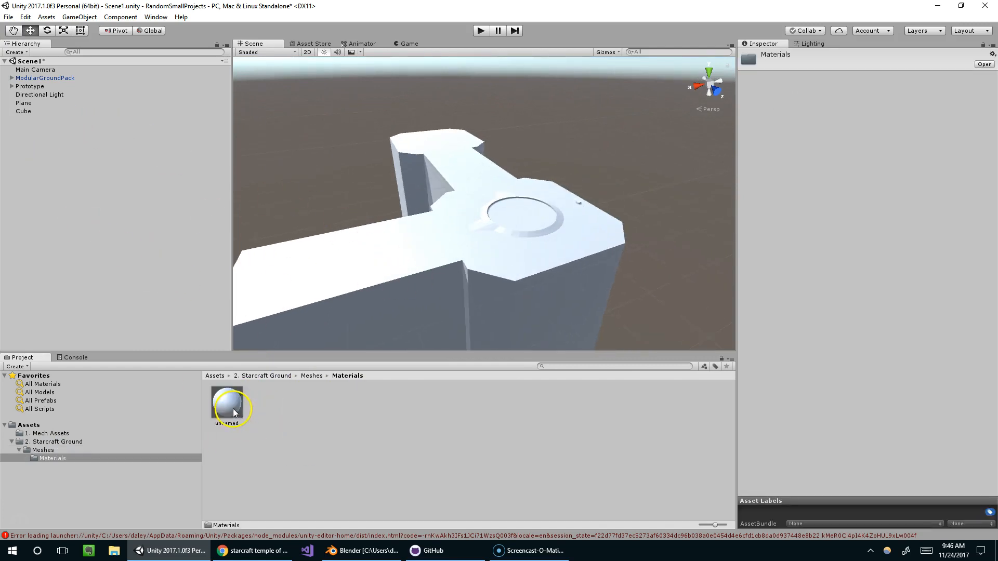
click(363, 417)
right_click(339, 406)
click(285, 414)
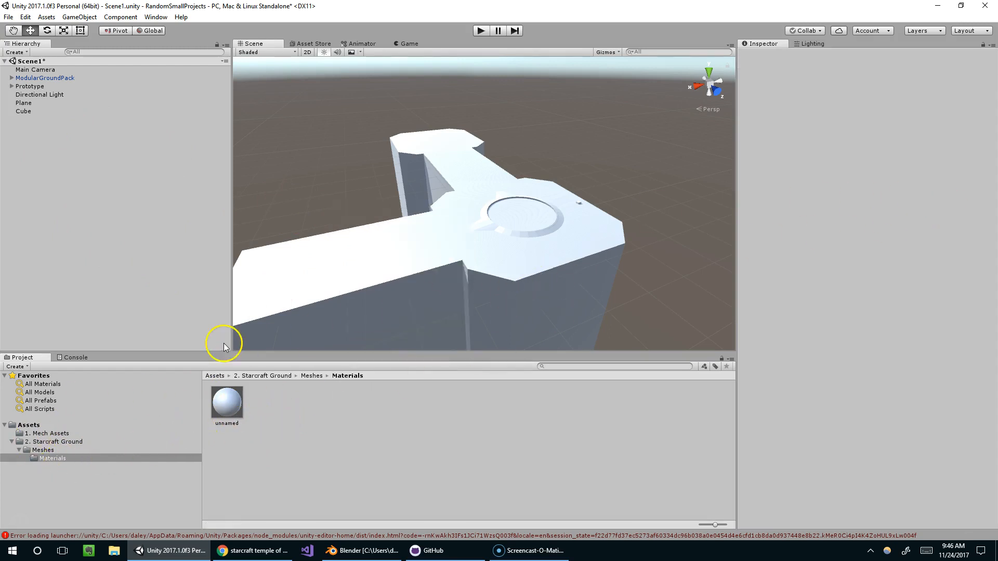
Launch Paint and enlarge the blank canvas to about 294 × 203 px.
click(12, 550)
text(pai)
key(Return)
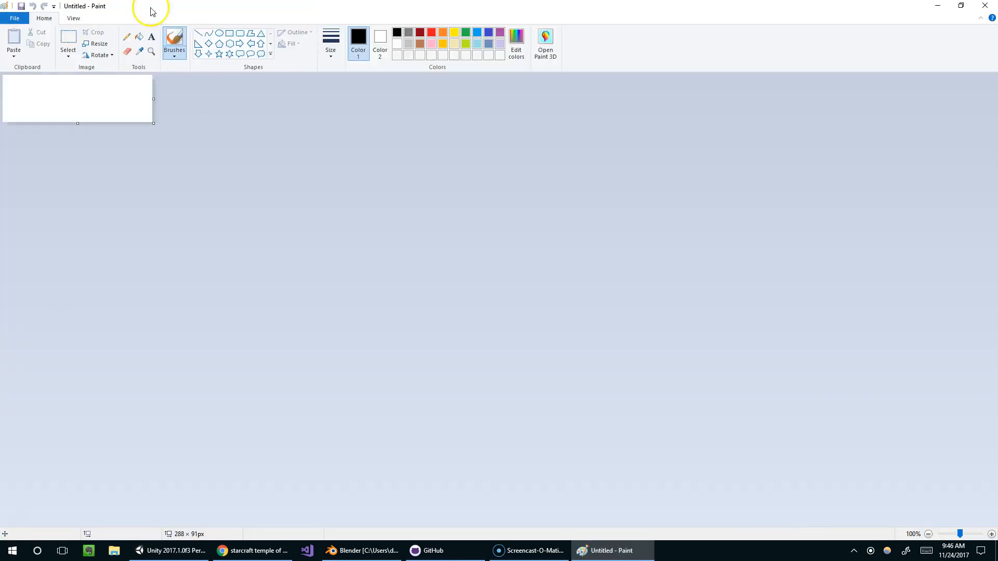
drag(157, 125, 157, 184)
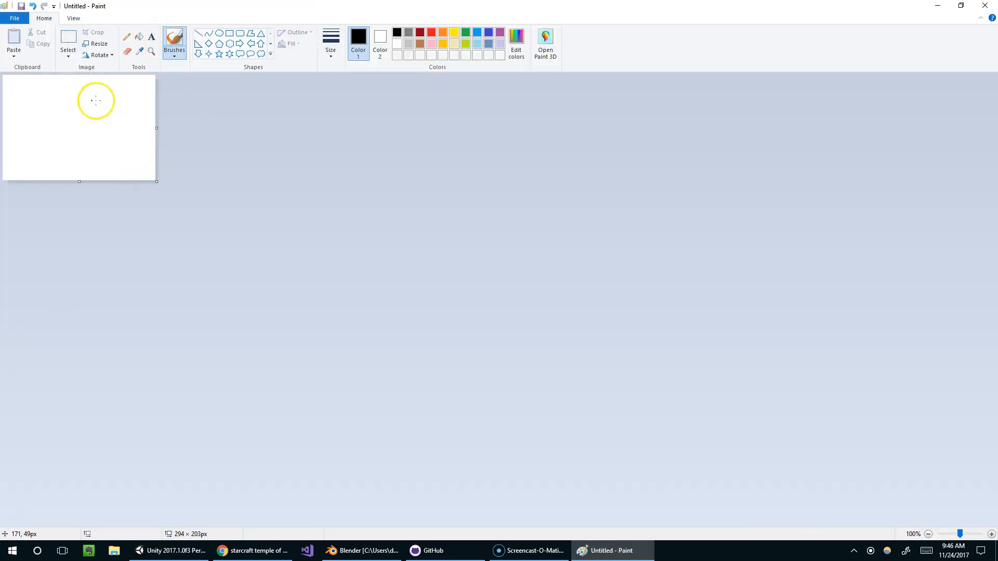
Add a text box across the canvas reading "this is an image".
click(152, 40)
drag(7, 97, 157, 179)
text(tjos)
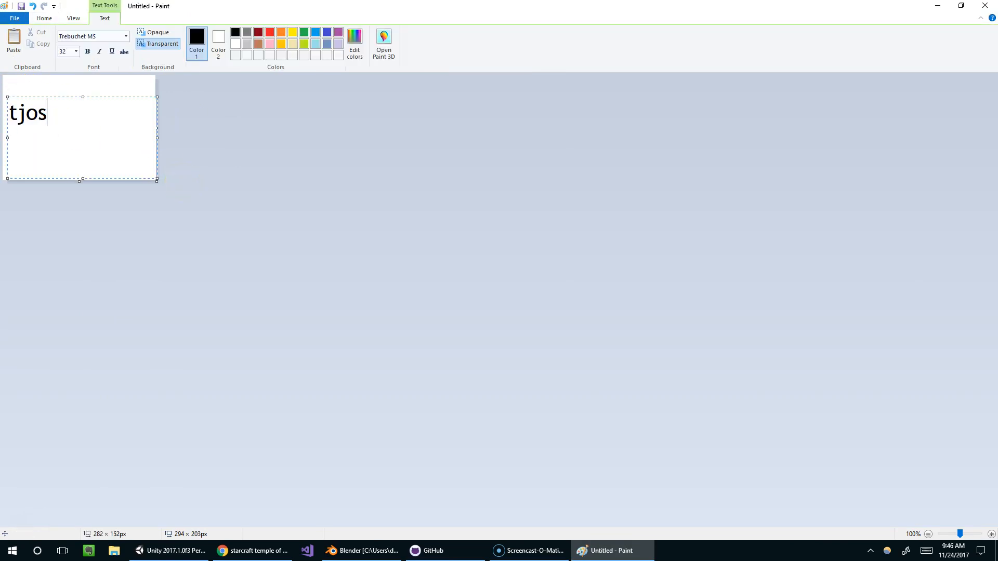
text( os an image)
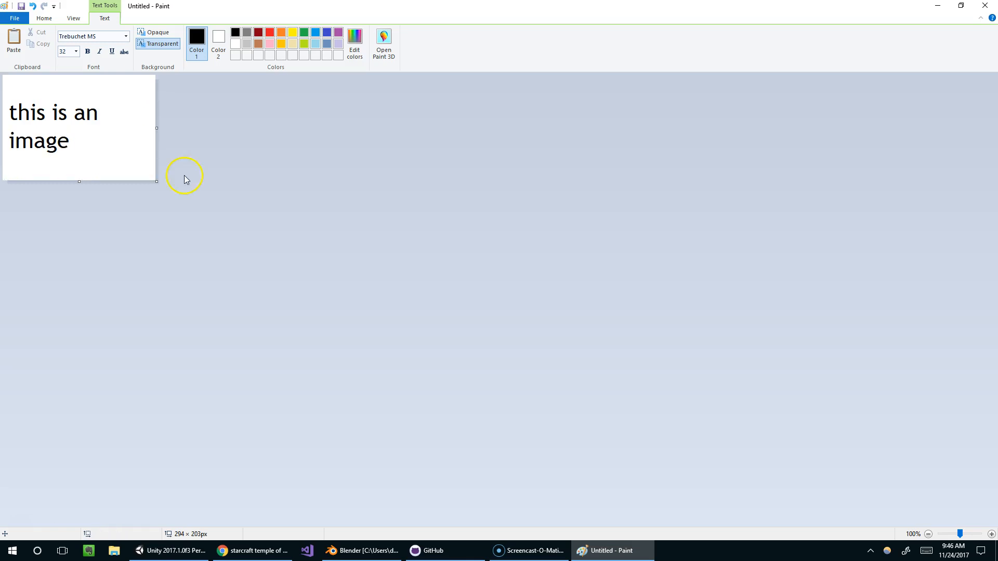
Start saving the image and browse to the RandomSmallProjects project's Assets folder, into "2. Starcraft Ground".
key(ctrl+s)
click(372, 227)
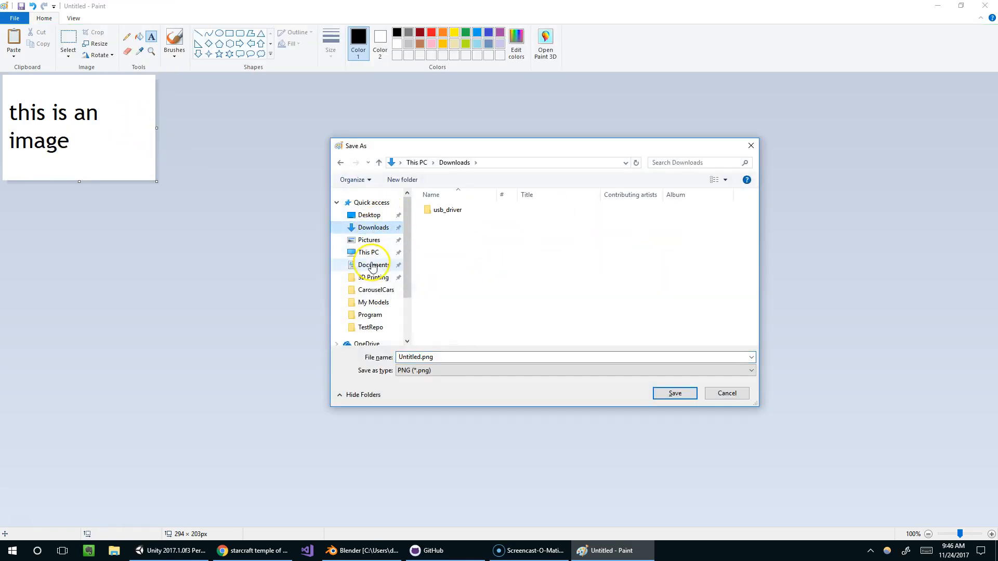
click(372, 265)
double_click(450, 274)
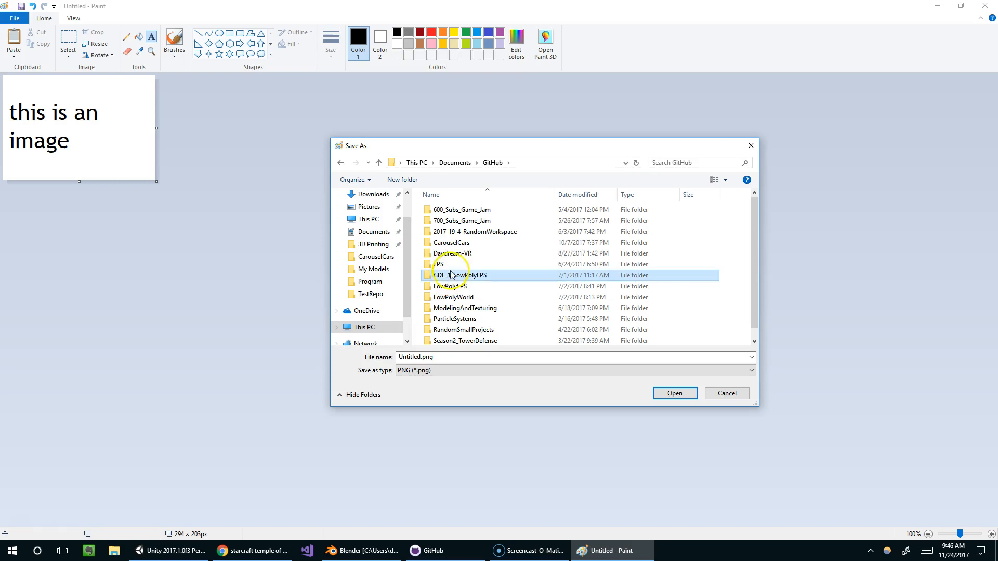
scroll(458, 275, down, 1)
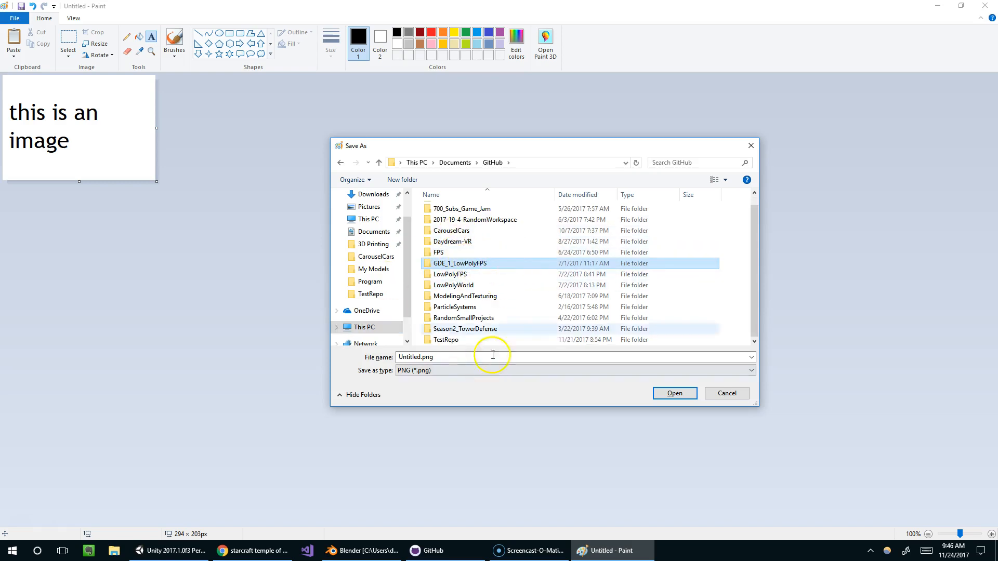
double_click(457, 318)
double_click(463, 212)
double_click(456, 210)
double_click(454, 222)
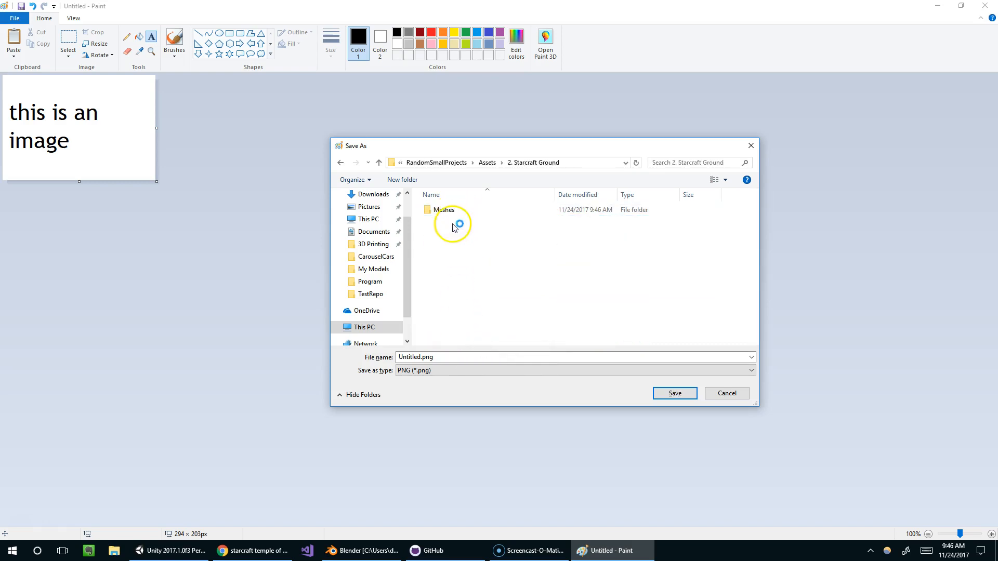
Create a folder named Textures there and save the image in it as TExt in PNG format.
click(402, 179)
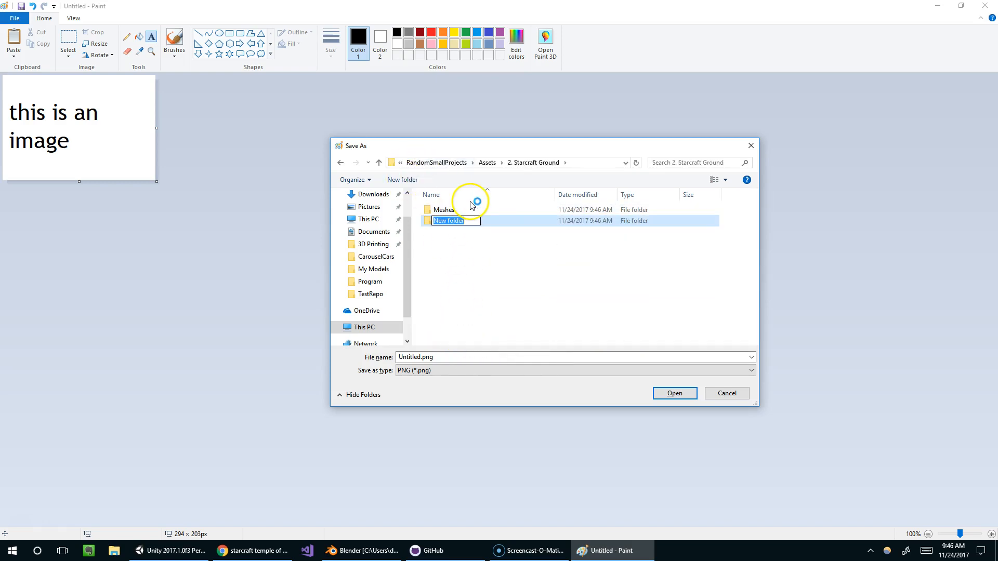
text(Textures)
key(Return)
double_click(448, 222)
click(447, 355)
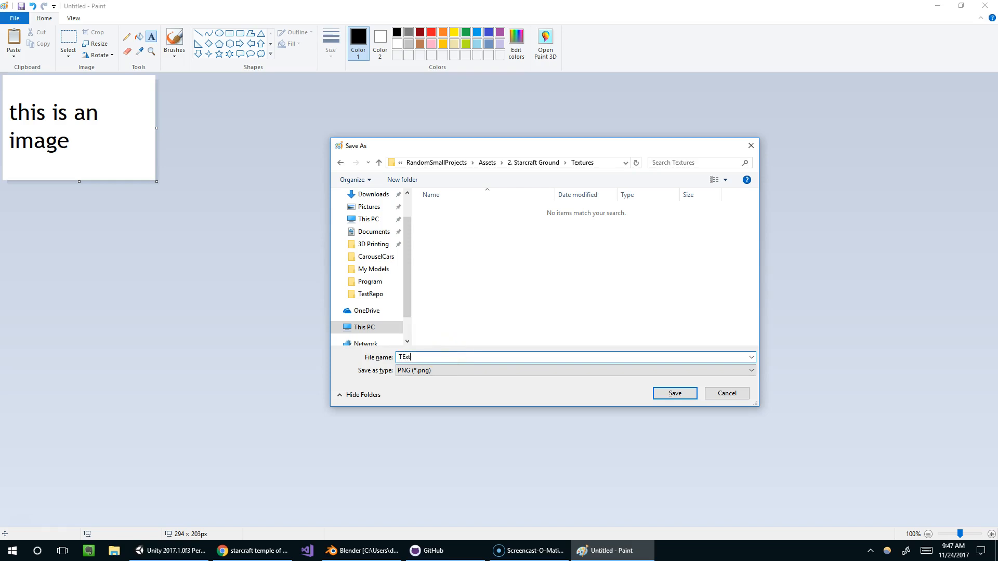
text(TExt)
key(Return)
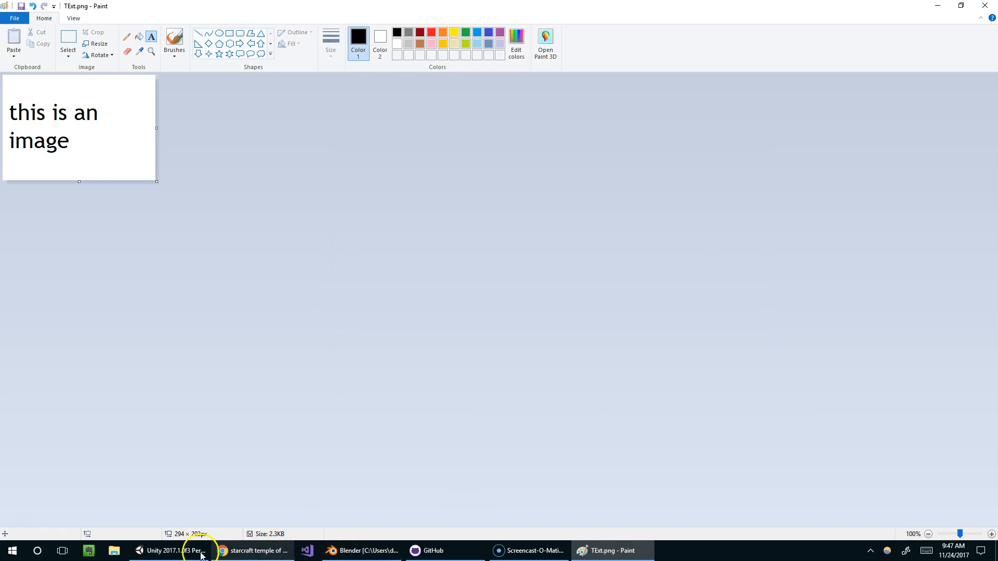
Switch to Unity and apply the TExt image from the Textures folder to pieces of the ModularGroundPack model.
click(174, 551)
click(64, 465)
drag(227, 405, 492, 246)
scroll(492, 245, up, 2)
drag(232, 403, 329, 287)
click(337, 283)
right_drag(559, 239, 493, 259)
drag(232, 402, 469, 214)
right_drag(409, 249, 520, 246)
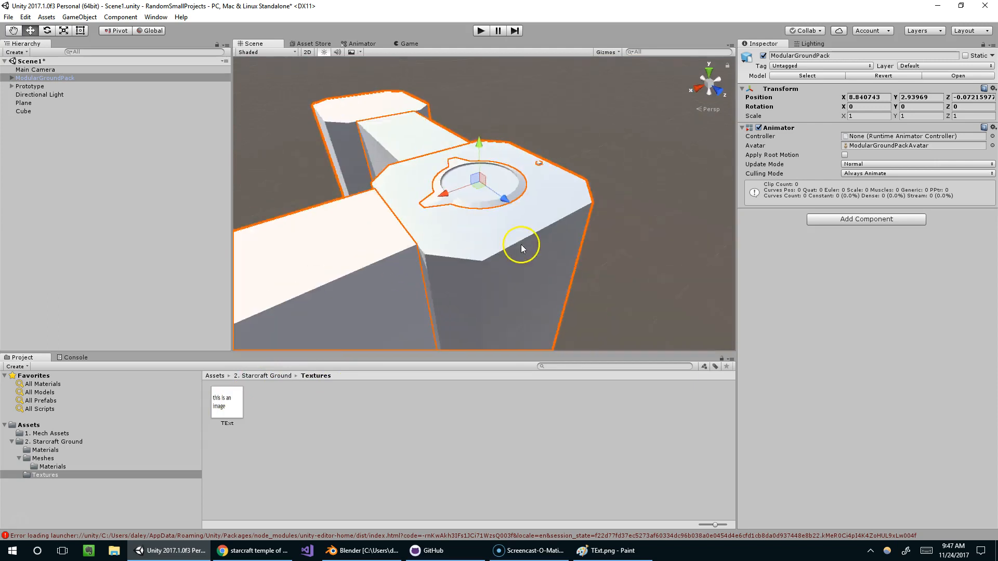
Examine the top and side faces of the ModularGroundPack pieces from several angles to check the applied texture.
middle_drag(521, 246, 564, 171)
middle_drag(373, 299, 451, 219)
right_drag(451, 219, 386, 270)
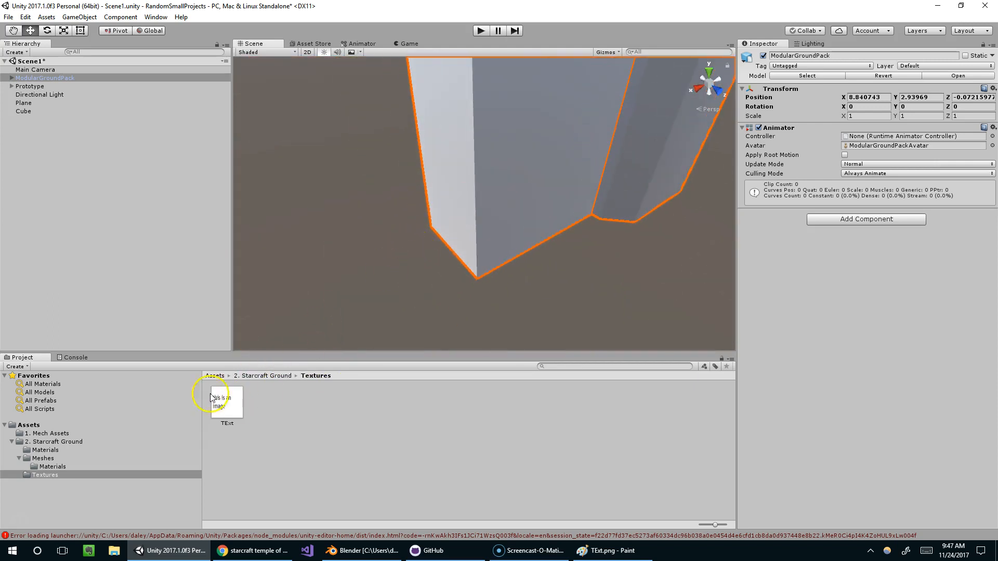
right_drag(512, 249, 434, 182)
click(528, 187)
right_drag(553, 133, 553, 215)
middle_drag(553, 215, 579, 196)
right_drag(579, 196, 364, 280)
key(ctrl+z)
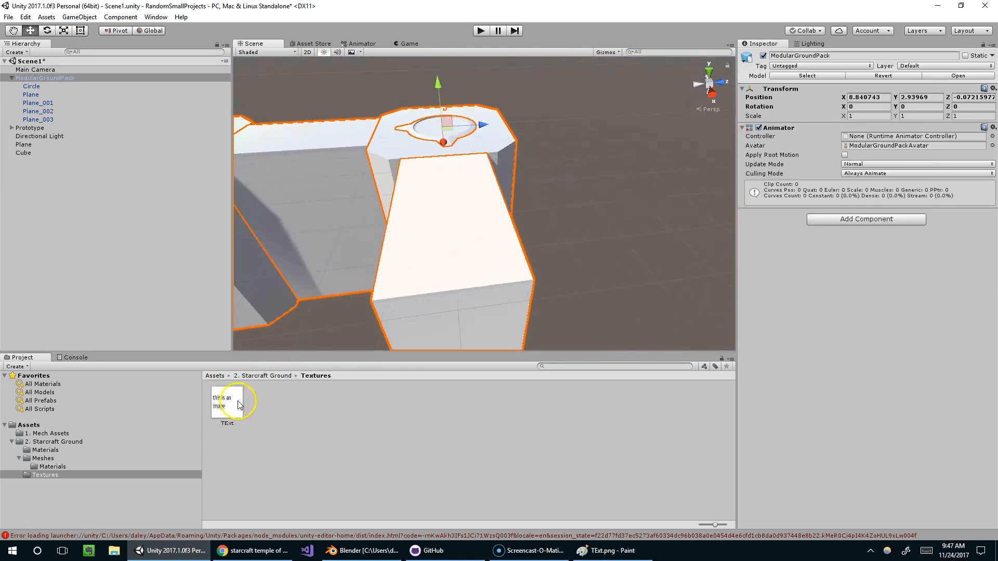
right_drag(338, 338, 412, 229)
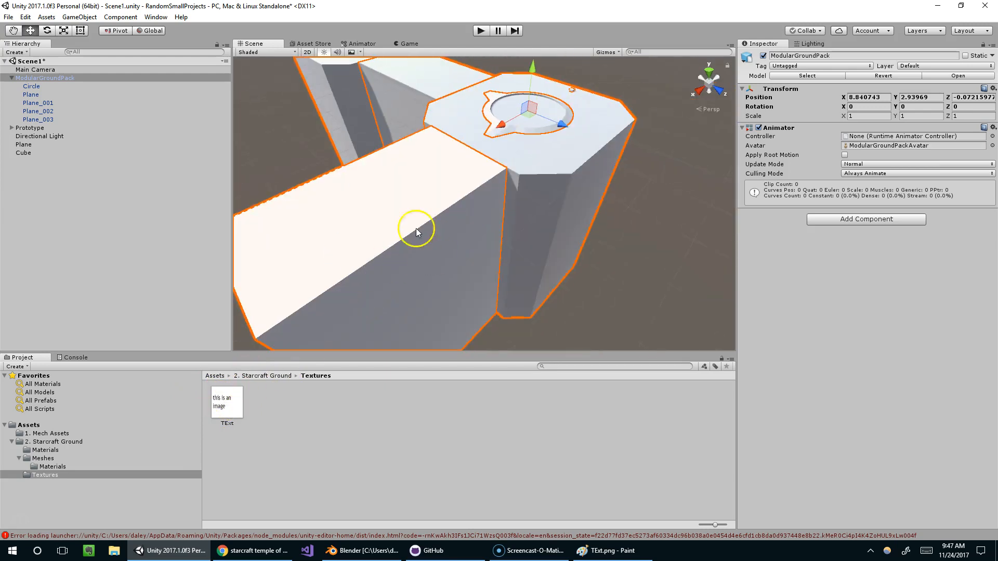
right_drag(358, 318, 280, 280)
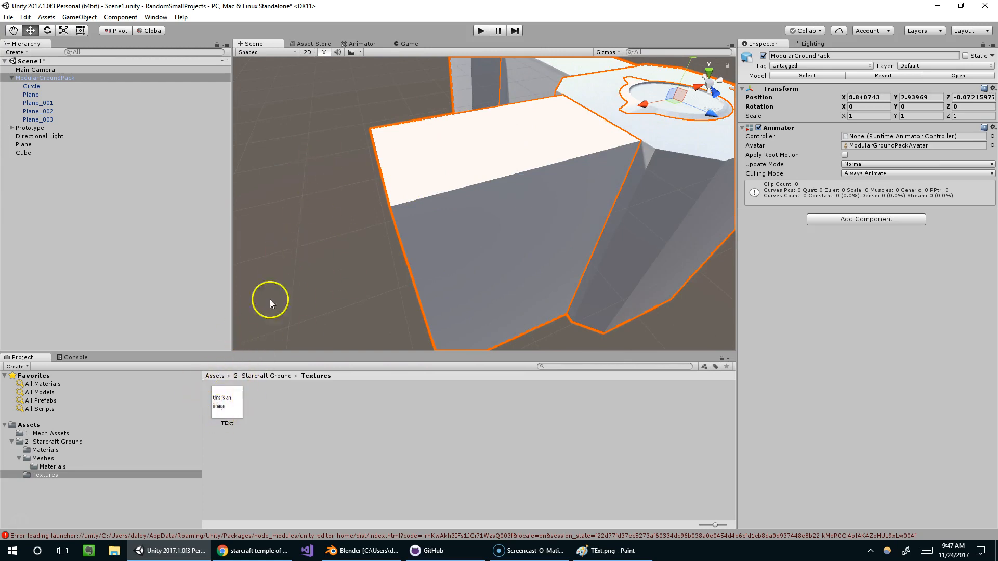
right_drag(535, 229, 514, 208)
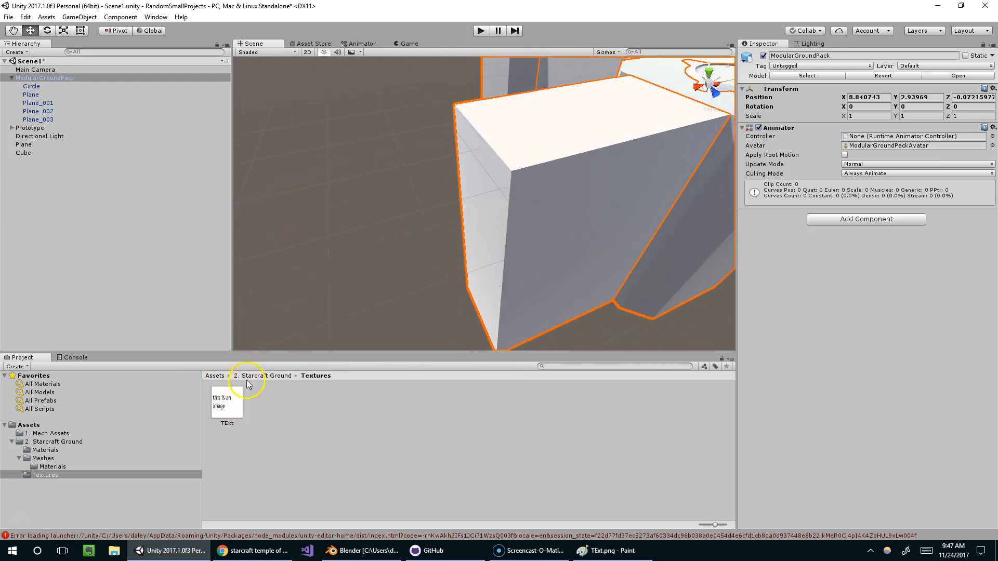
right_drag(579, 222, 416, 301)
click(362, 551)
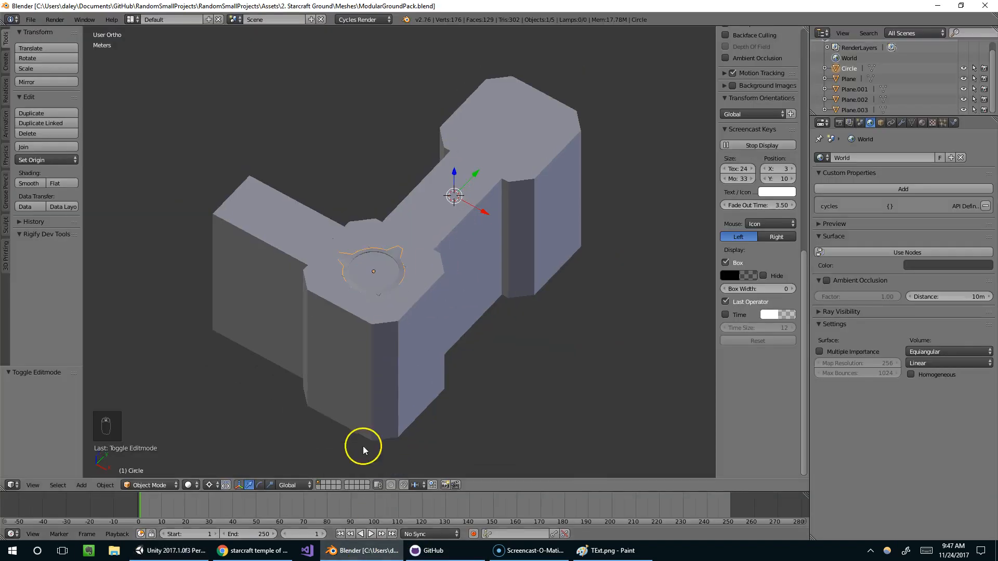
click(362, 551)
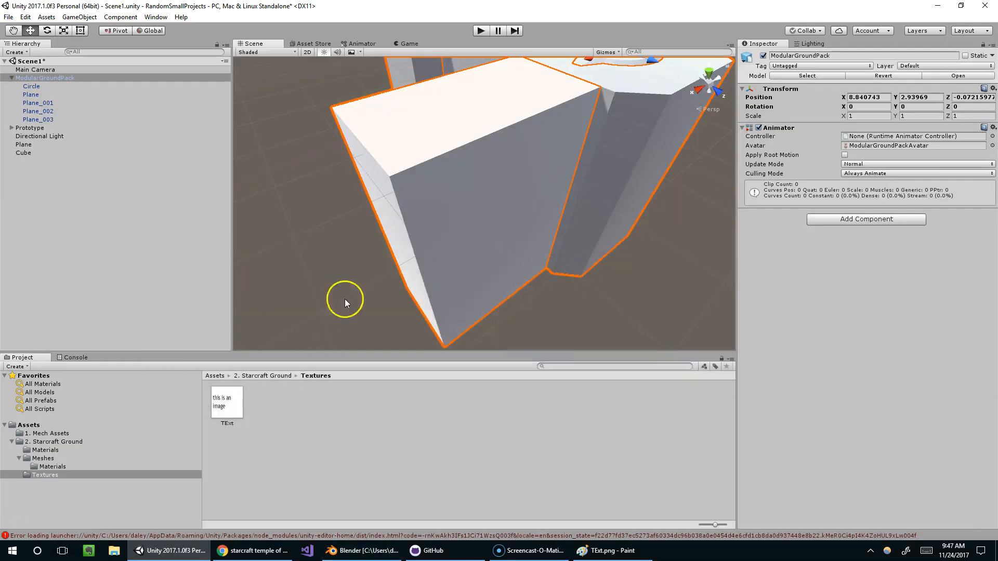
right_drag(345, 297, 468, 207)
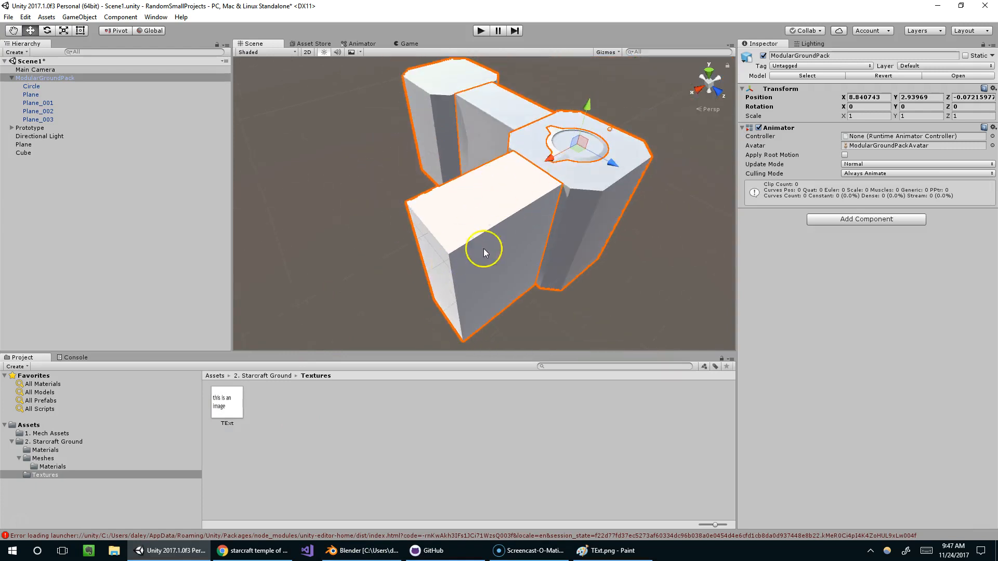
Switch to Blender, unwrap the rectangular block beside the round platform in Edit Mode and save the file.
click(358, 550)
right_click(285, 263)
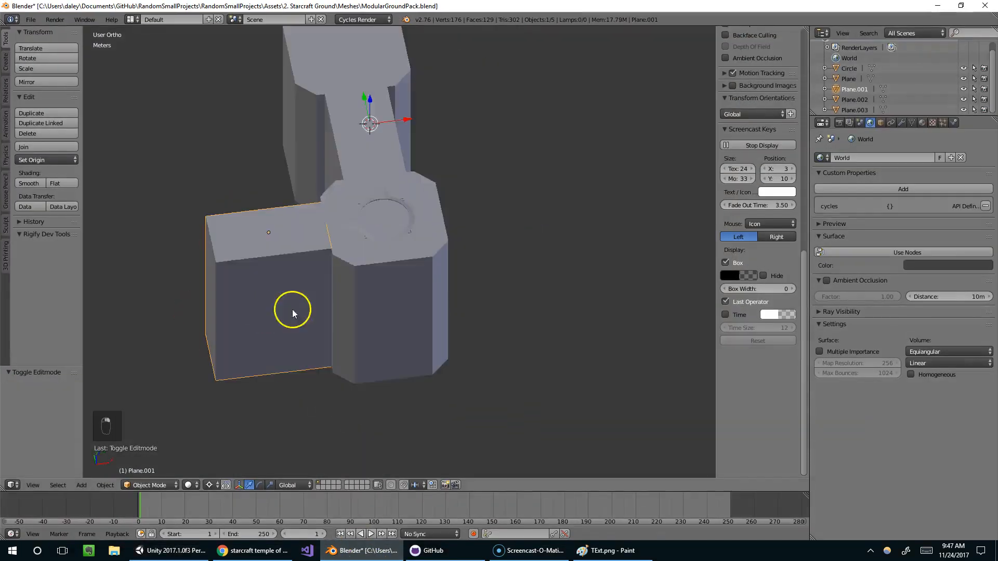
middle_drag(292, 309, 339, 283)
key(Tab)
middle_drag(423, 282, 399, 285)
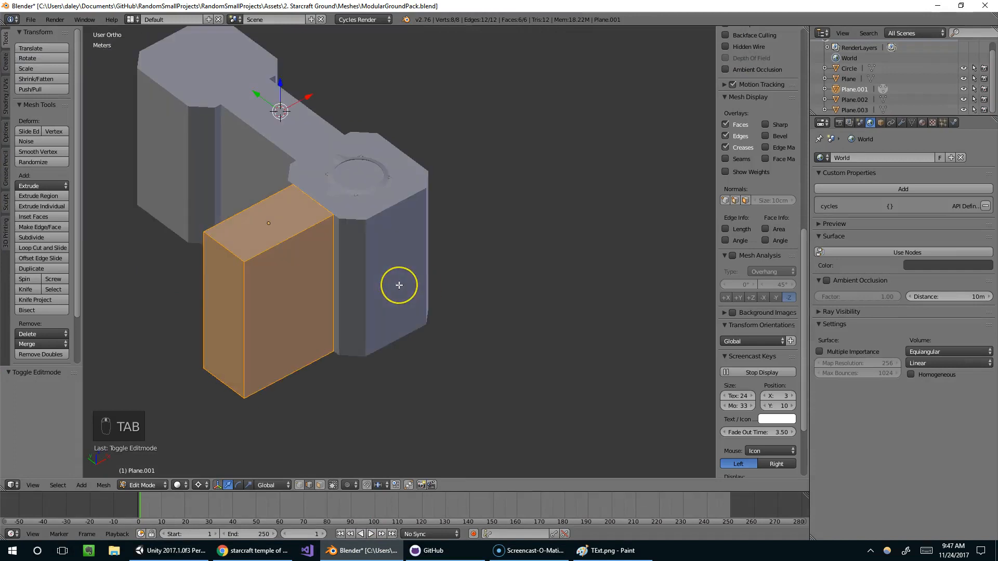
key(u)
click(392, 284)
key(ctrl+s)
click(392, 283)
Return to Unity and examine how the image maps onto the top and sides of the unwrapped block.
click(171, 550)
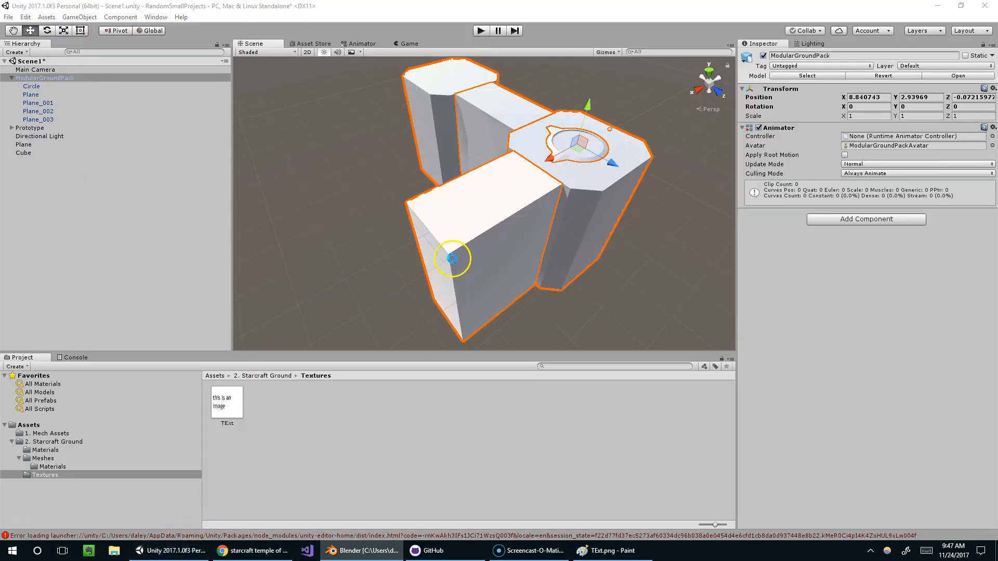
middle_drag(522, 271, 414, 199)
scroll(413, 199, up, 3)
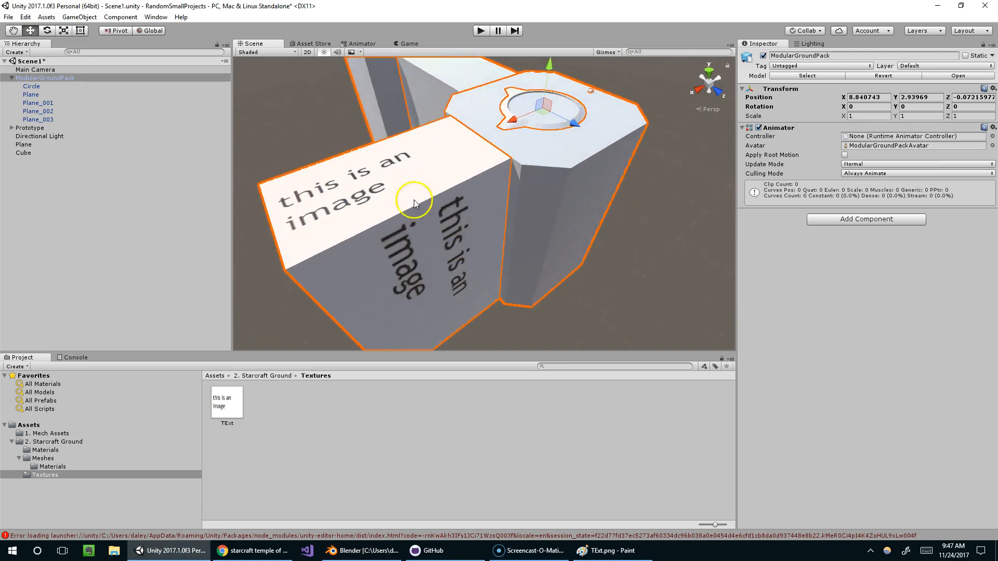
middle_drag(597, 343, 553, 276)
alt+drag(553, 276, 422, 250)
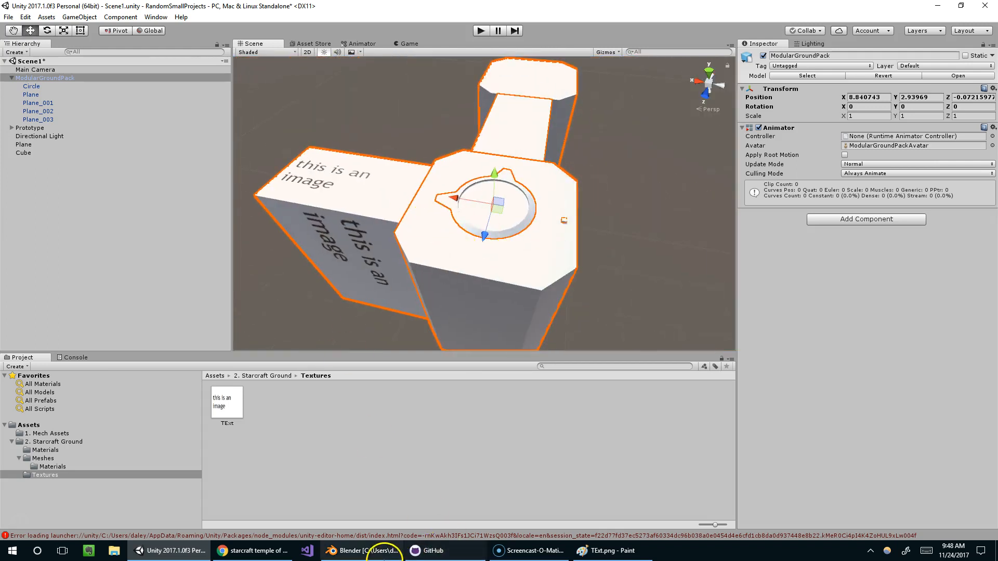
Switch to Blender, change to the UV Editing screen layout and widen the 3D view around the block.
click(383, 547)
middle_drag(346, 213, 349, 212)
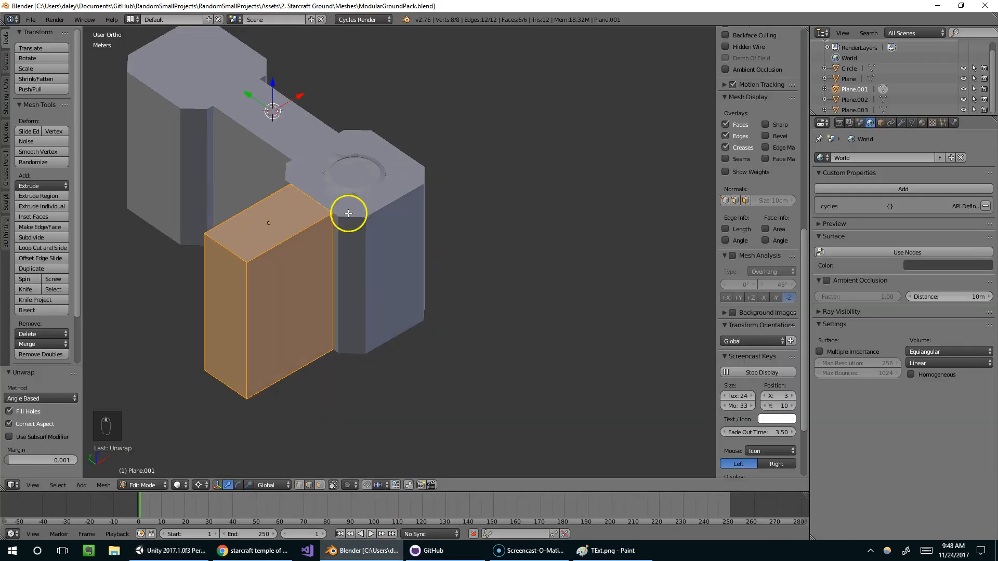
click(135, 19)
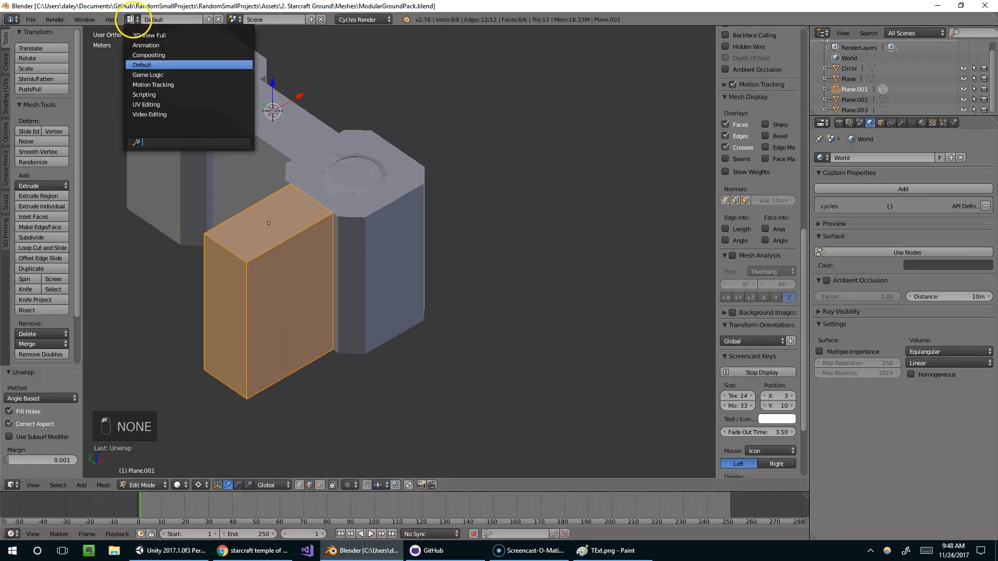
click(163, 104)
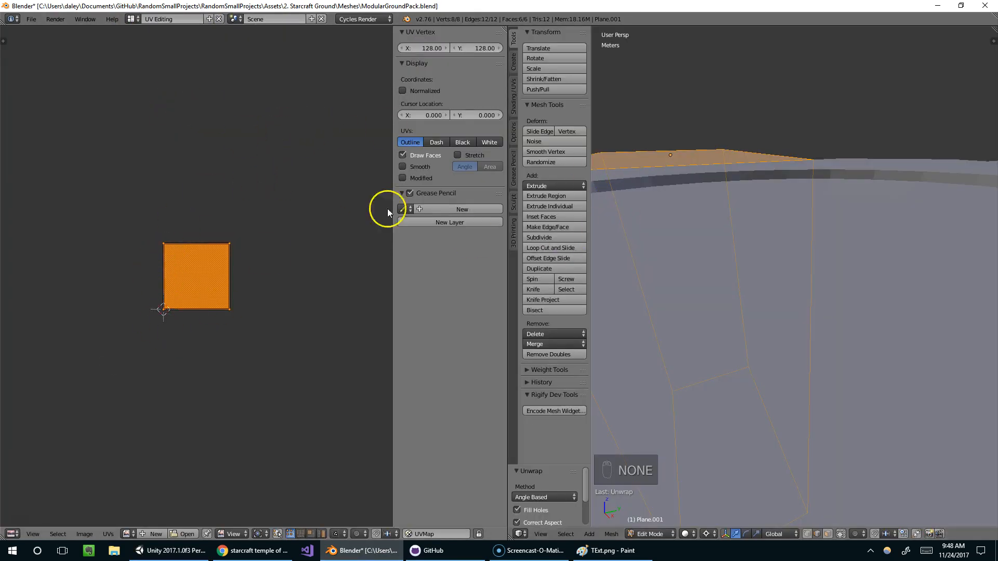
drag(508, 159, 323, 159)
scroll(472, 254, down, 8)
middle_drag(598, 272, 675, 266)
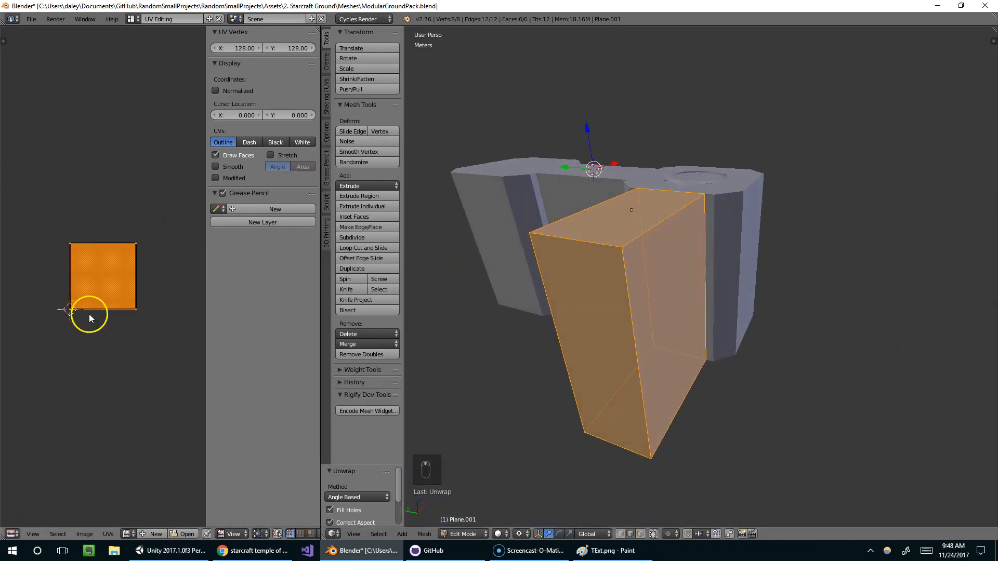
scroll(630, 230, up, 6)
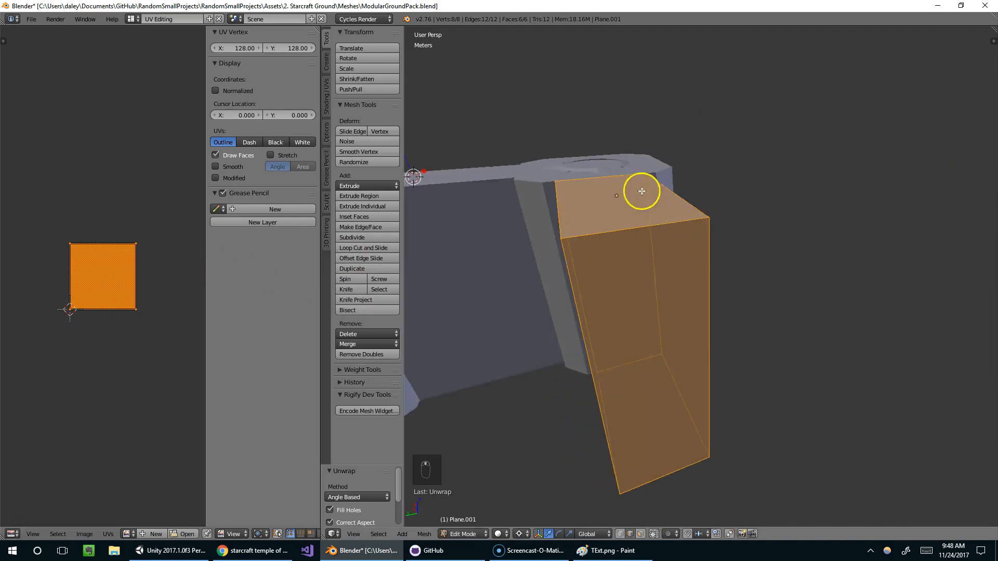
scroll(185, 223, up, 2)
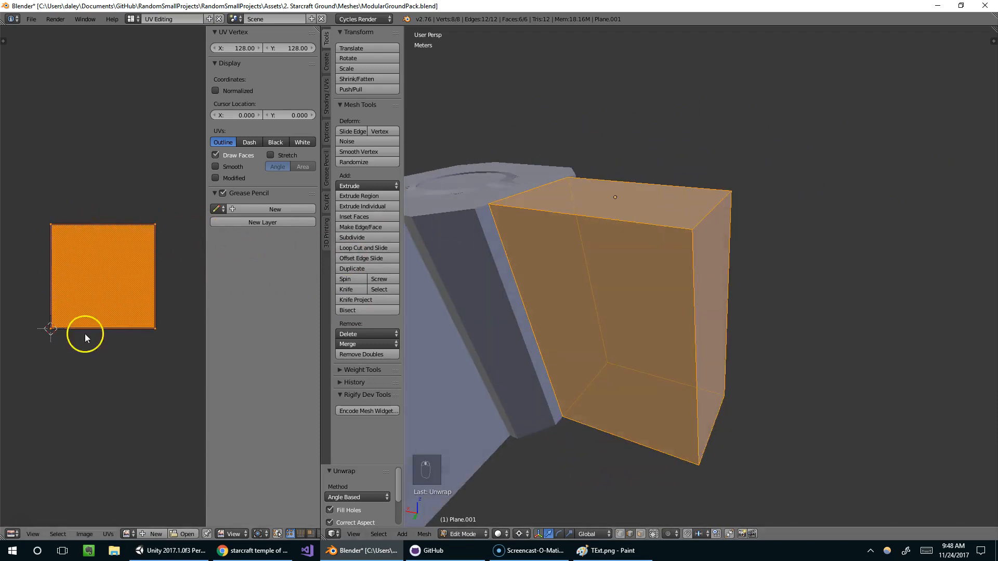
Unwrap the block with Smart UV Project, using an angle limit of 66 and an island margin of 0.
middle_drag(638, 218, 563, 241)
key(u)
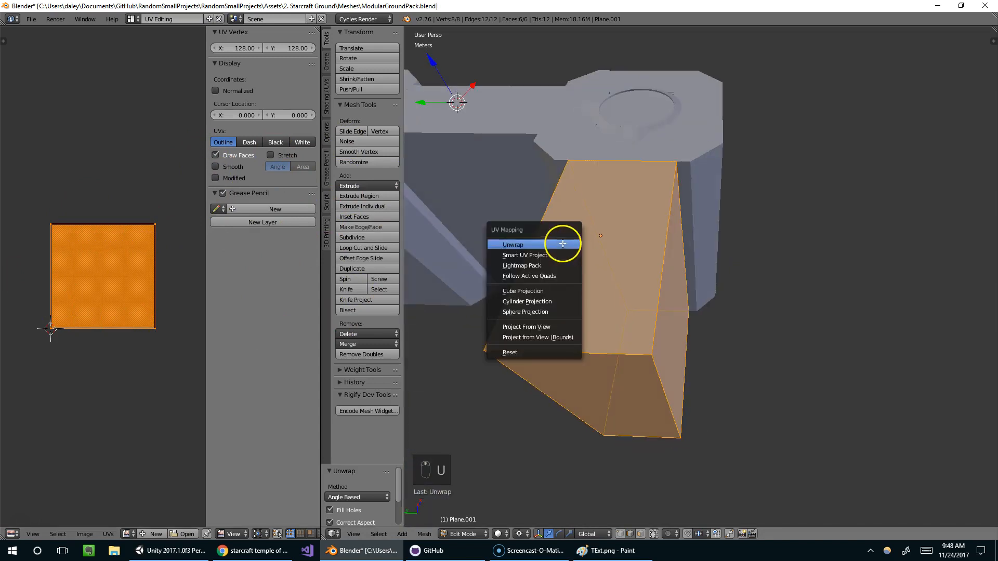
click(522, 255)
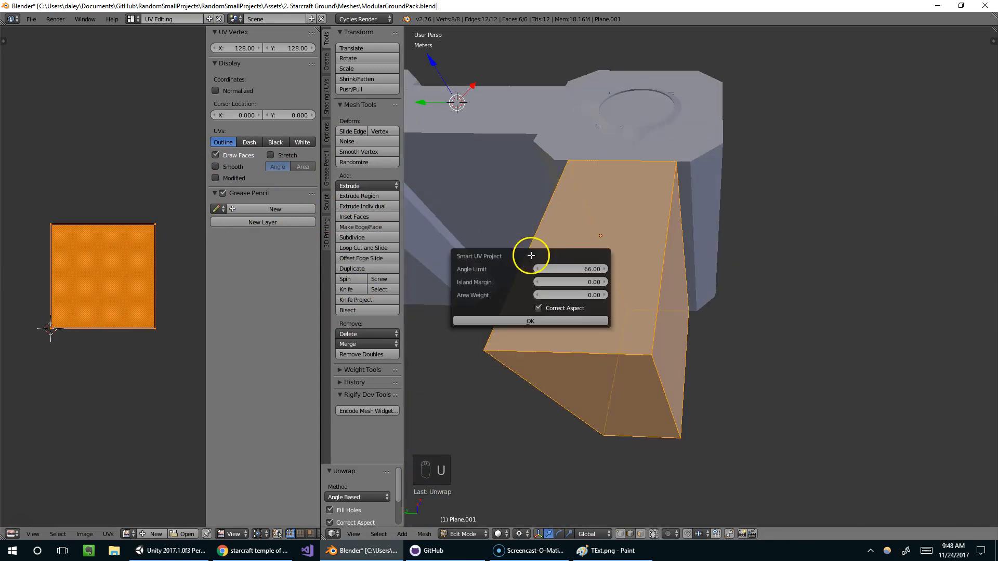
click(527, 319)
Use face selection to pick the block's top, side and bottom faces individually and examine each one's UV island.
middle_drag(439, 247, 619, 218)
key(ctrl+Tab)
click(601, 230)
right_click(581, 194)
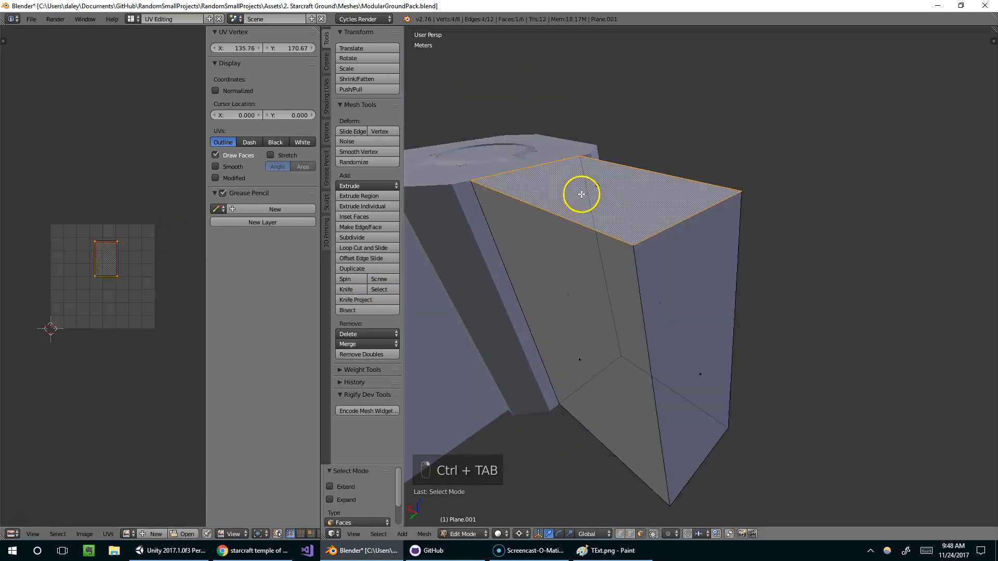
middle_drag(573, 228, 561, 216)
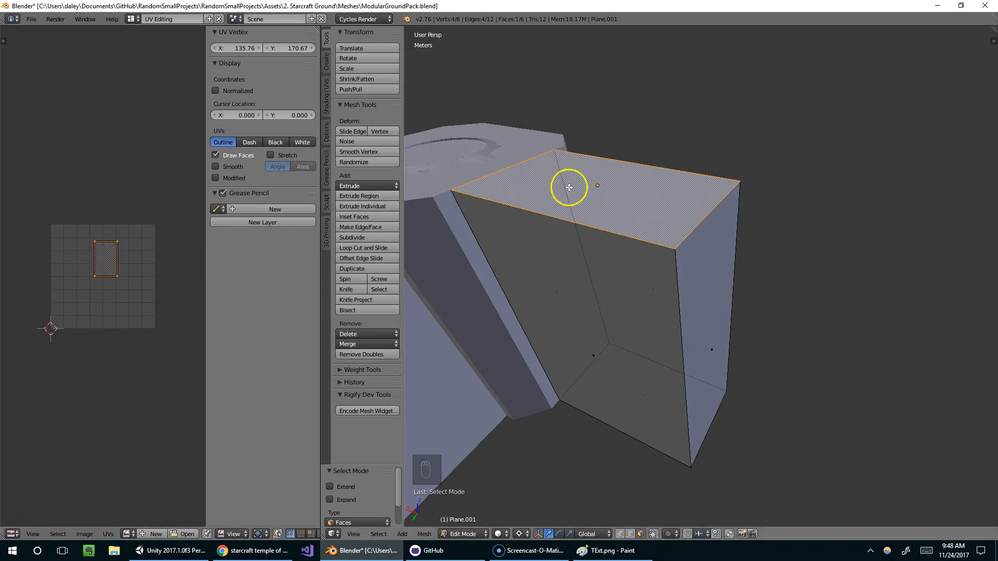
right_click(631, 279)
right_click(731, 358)
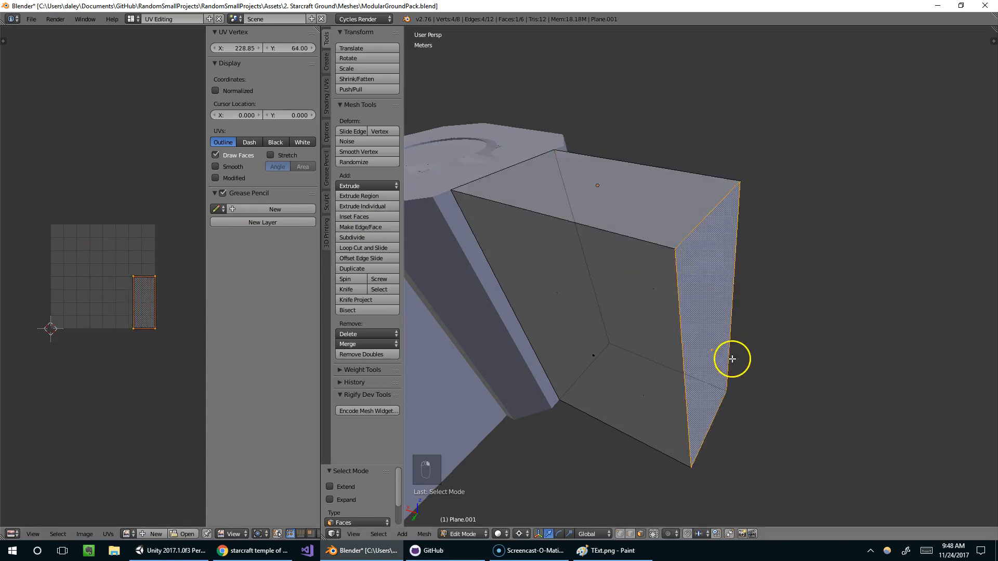
right_click(609, 353)
middle_drag(715, 361, 624, 240)
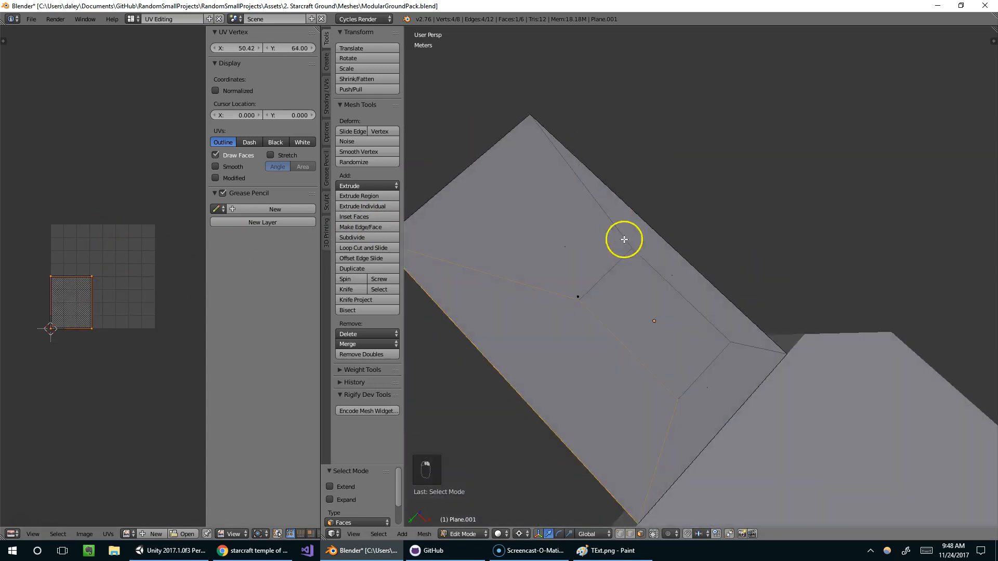
right_click(570, 275)
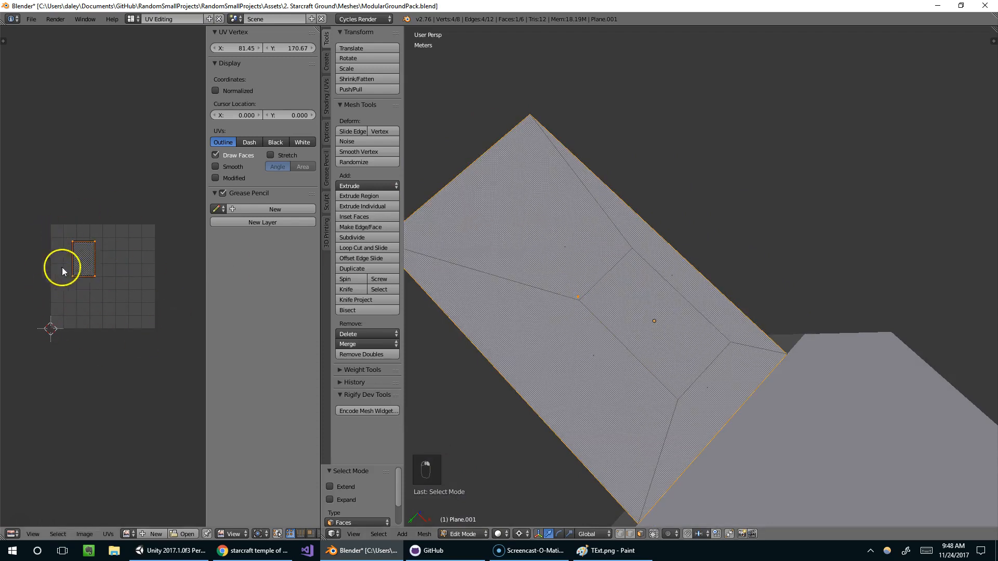
scroll(113, 191, down, 3)
middle_drag(582, 169, 483, 214)
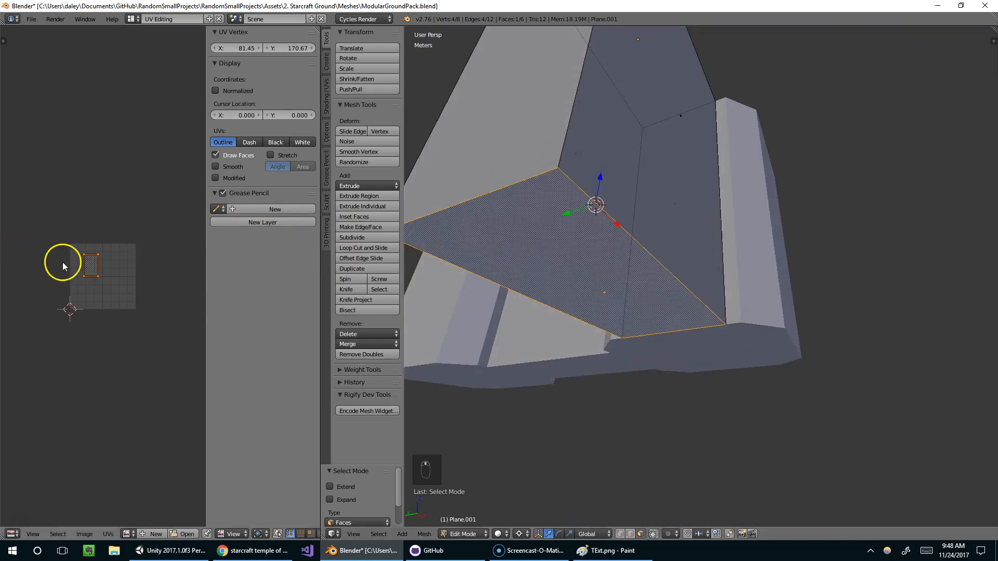
key(g)
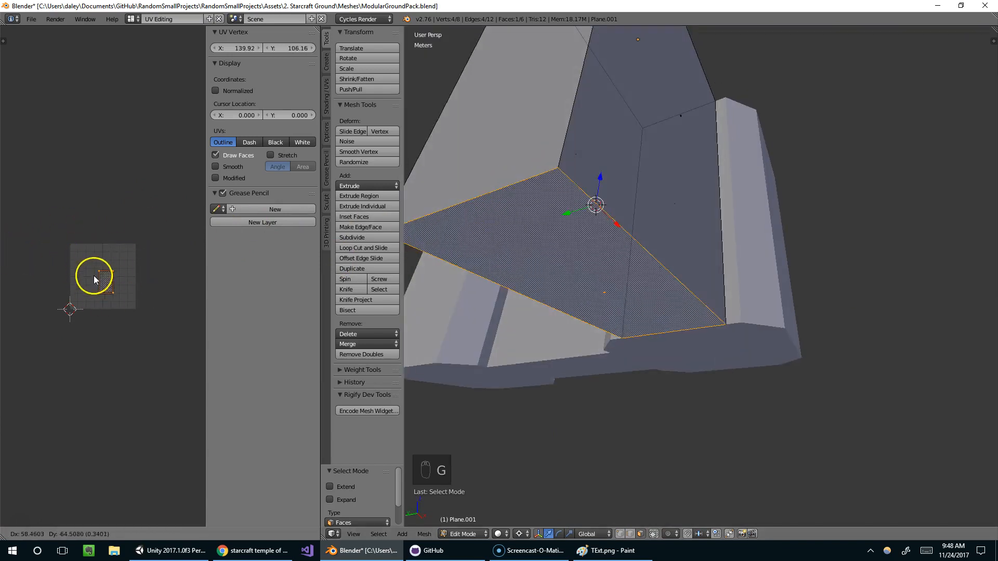
right_click(94, 279)
middle_drag(468, 206, 563, 189)
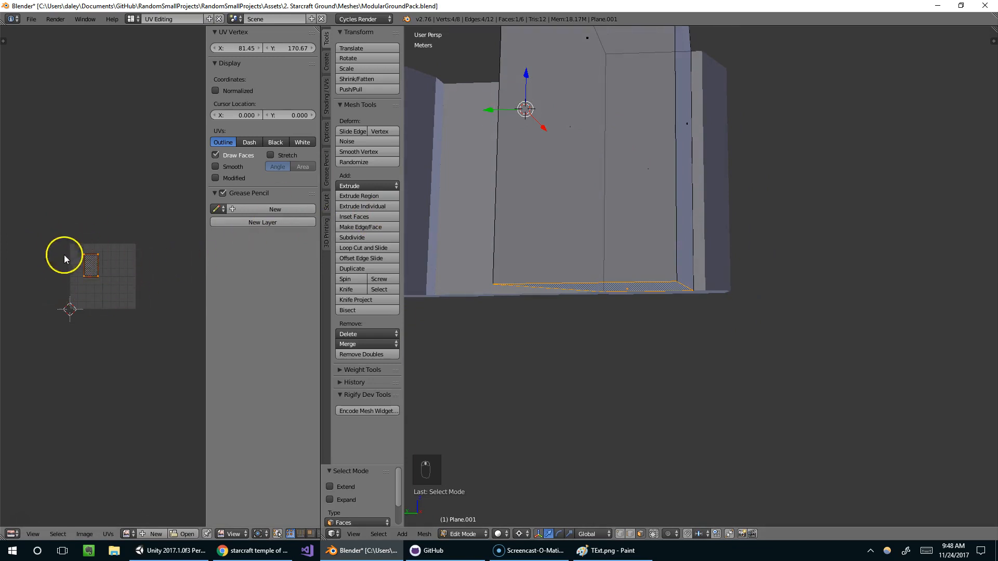
Unwrap all faces of the octagonal pillar beneath the circular emblem with Smart UV Project, using angle limit 66 and island margin 0.
middle_drag(628, 143, 577, 228)
scroll(627, 188, down, 2)
key(Tab)
scroll(625, 190, up, 1)
key(Tab)
key(Tab)
right_click(697, 138)
middle_drag(698, 137, 697, 197)
key(Tab)
scroll(652, 151, up, 3)
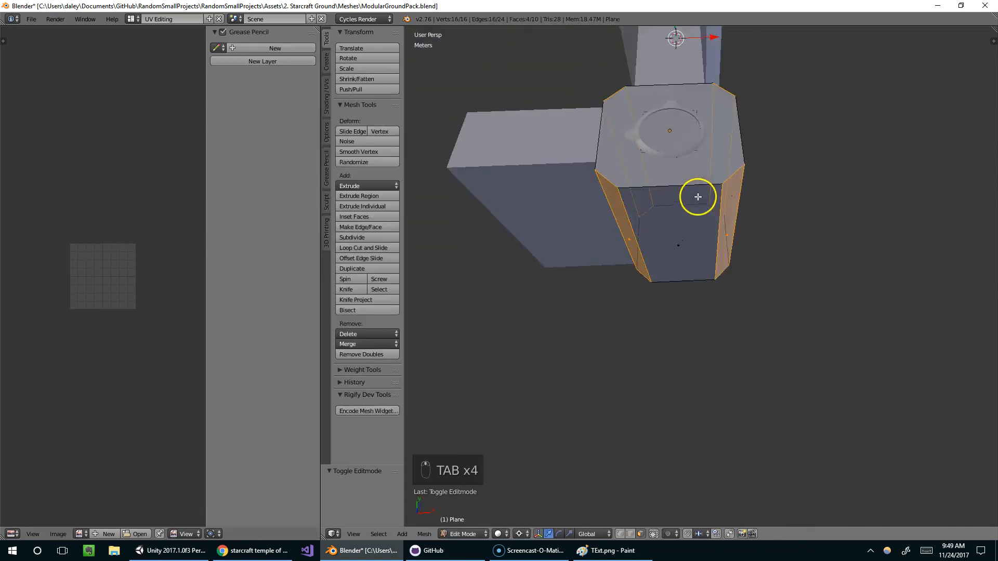
key(a)
key(a)
key(a)
key(a)
key(a)
key(a)
scroll(696, 184, down, 4)
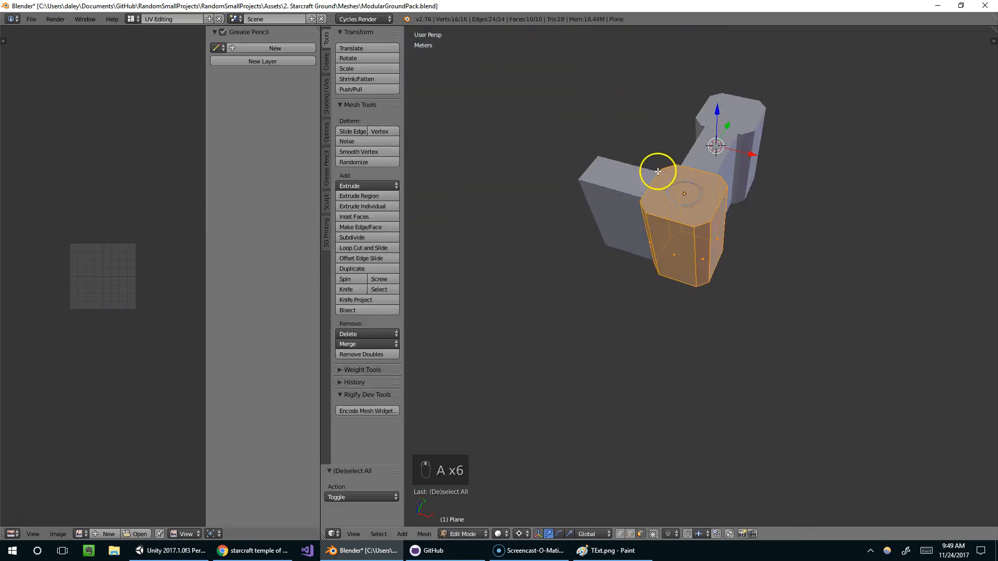
key(u)
click(657, 165)
click(658, 235)
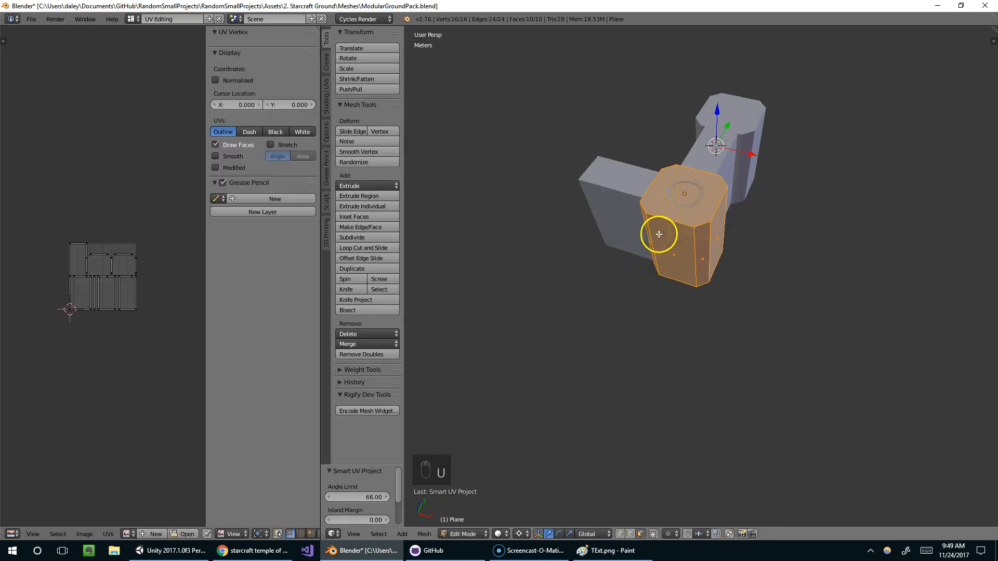
Unwrap the connecting block between the two octagonal pillars with Smart UV Project at its default settings.
key(Tab)
right_click(715, 164)
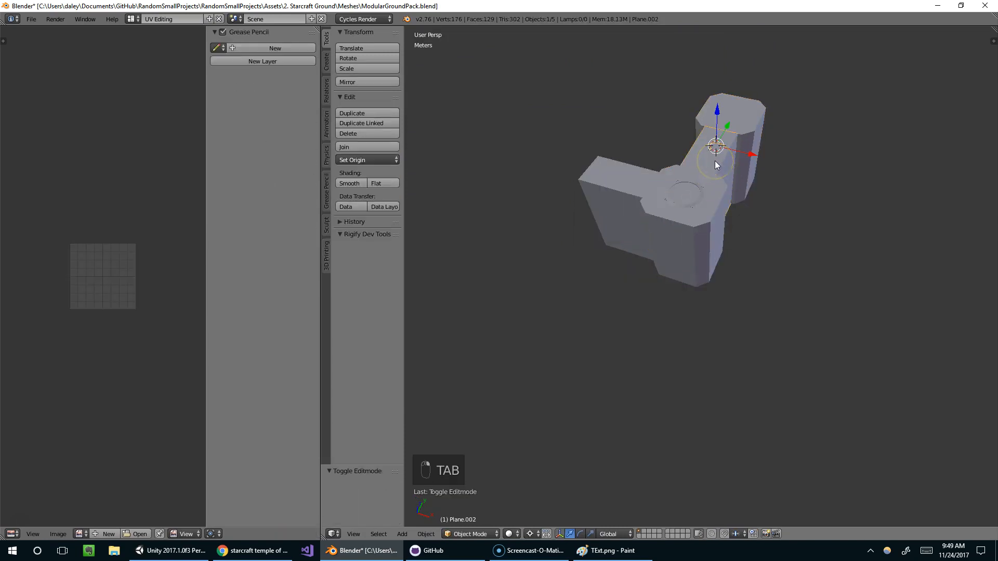
key(Tab)
key(u)
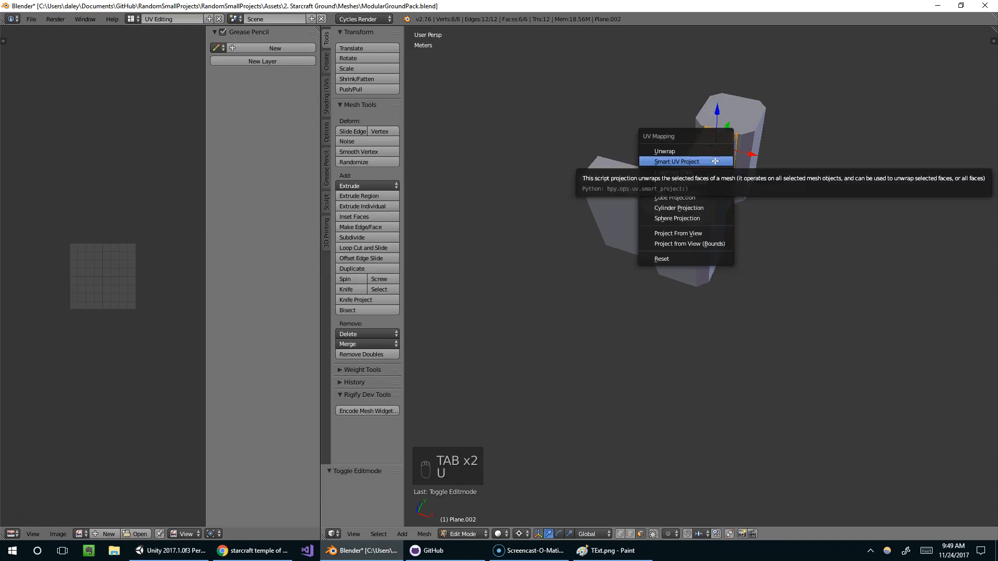
click(715, 161)
click(724, 226)
Unwrap all faces of the far octagonal pillar with Smart UV Project, using angle limit 66 and island margin 0.
key(Tab)
right_click(733, 133)
key(Tab)
key(a)
key(a)
key(a)
key(a)
key(a)
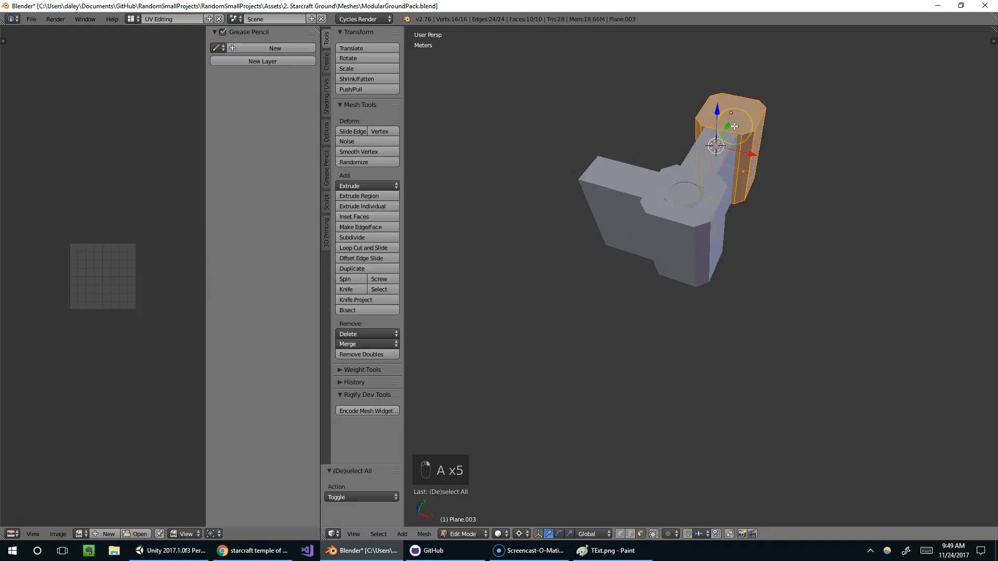
key(u)
click(734, 126)
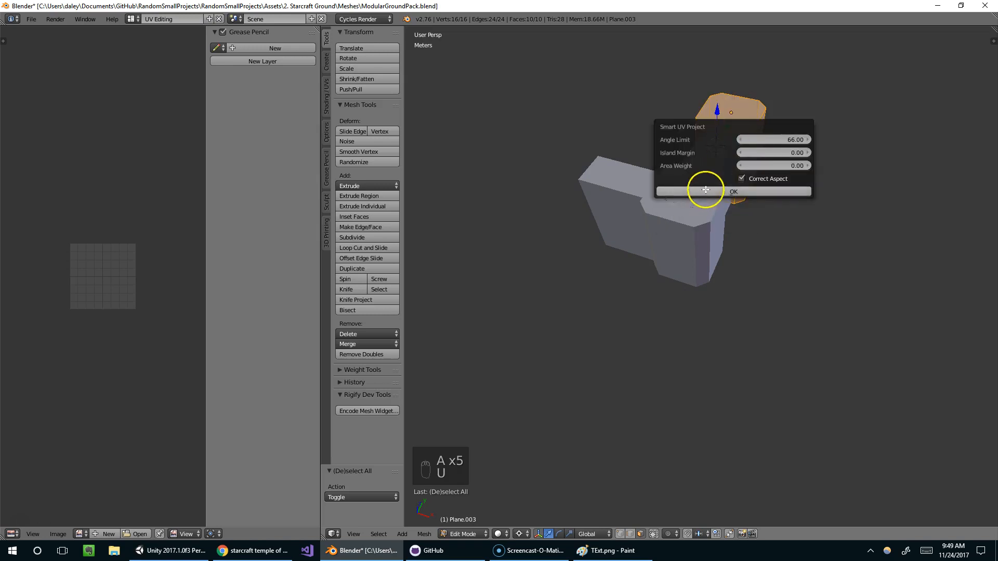
click(702, 195)
Unwrap the whole circular emblem on the near pillar with Smart UV Project, using angle limit 66 and island margin 0, and save the file.
key(Tab)
key(a)
key(a)
key(Tab)
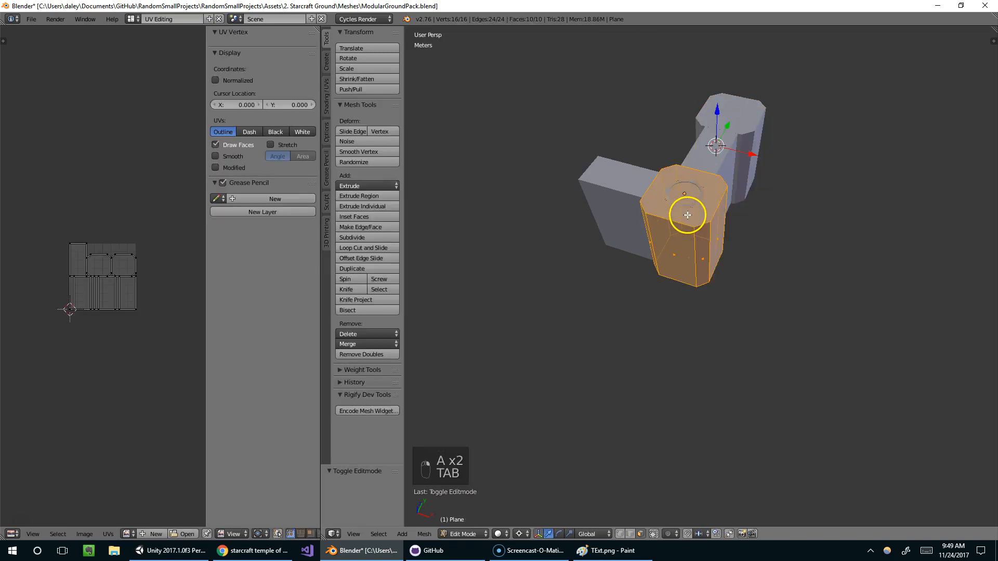
key(Tab)
right_click(701, 201)
right_click(702, 201)
right_click(696, 200)
right_click(696, 200)
key(Tab)
scroll(696, 199, up, 4)
key(a)
key(a)
key(a)
key(a)
key(a)
key(a)
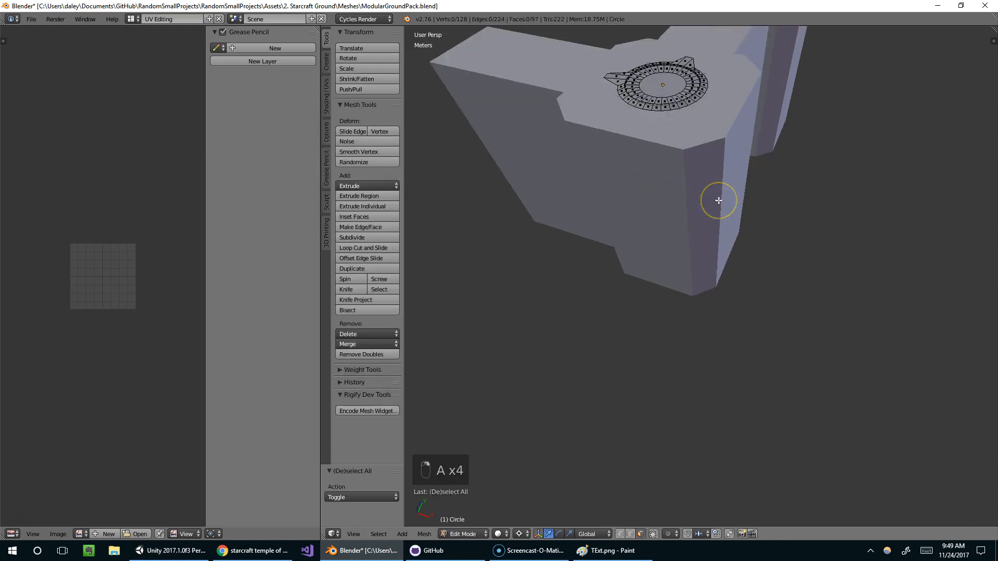
key(u)
click(717, 199)
click(723, 259)
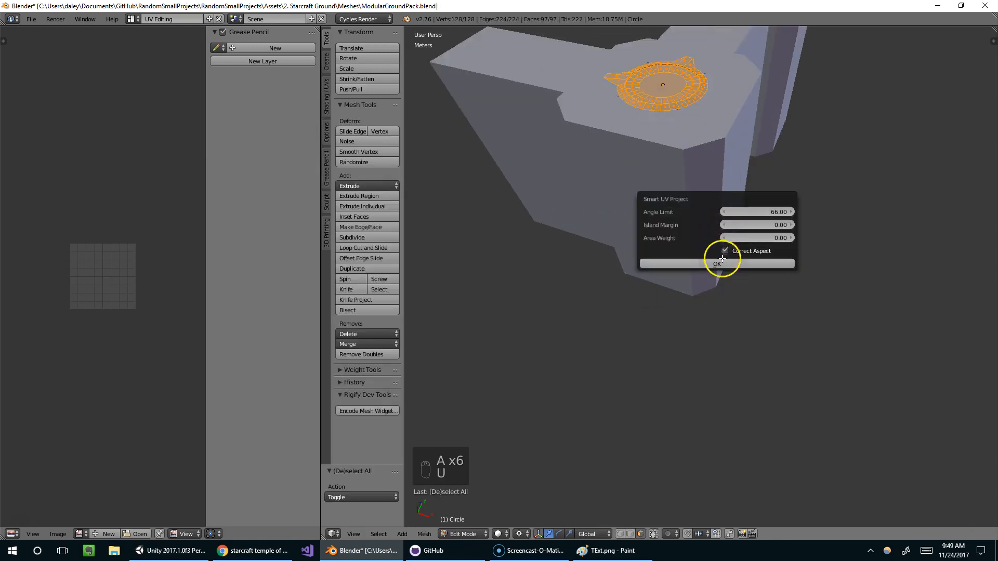
key(ctrl+s)
click(723, 267)
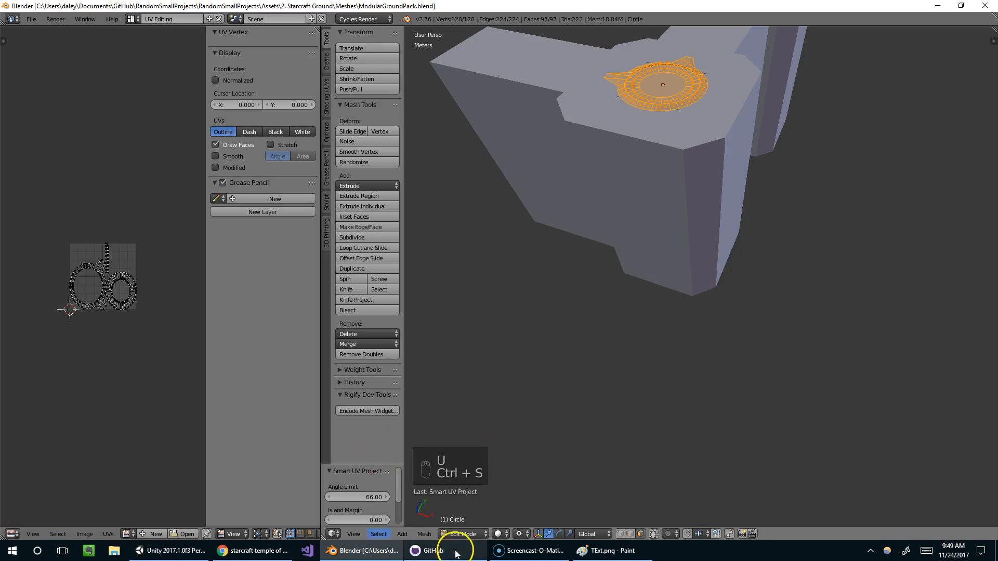
Switch to Unity, apply the TExt texture to the connecting block and the far octagonal pillar, and save the scene.
click(202, 555)
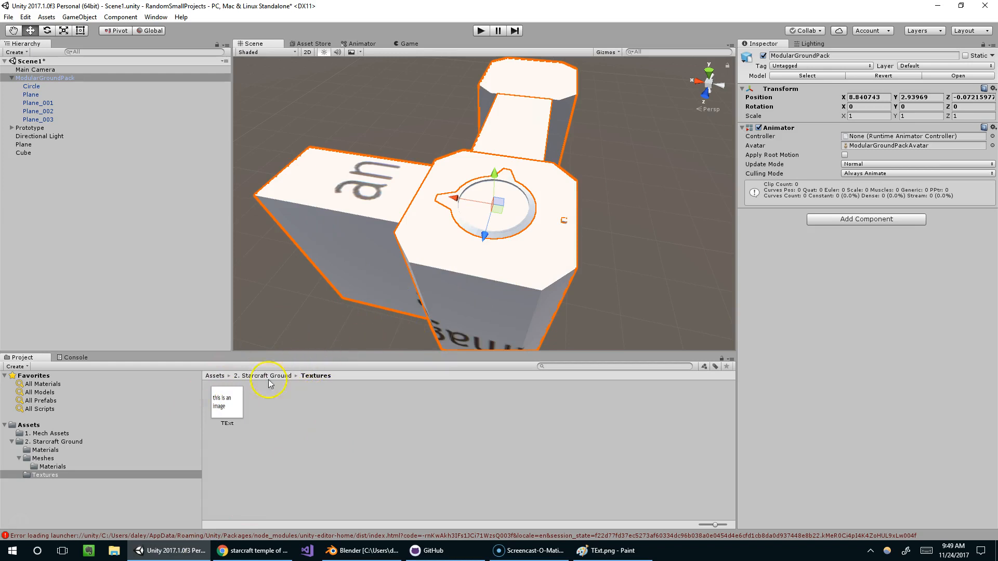
drag(518, 229, 526, 235)
right_drag(619, 244, 496, 255)
click(210, 398)
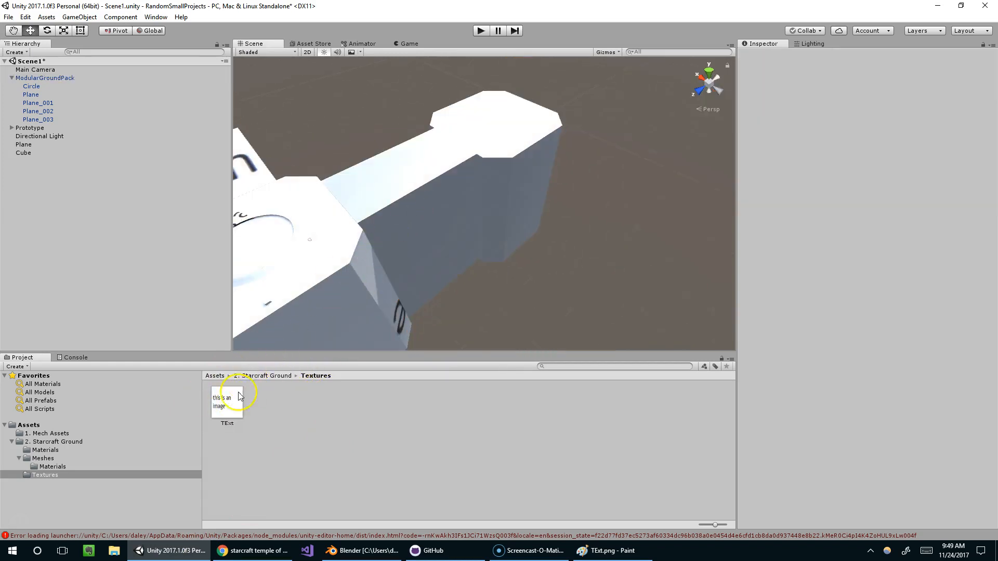
click(408, 227)
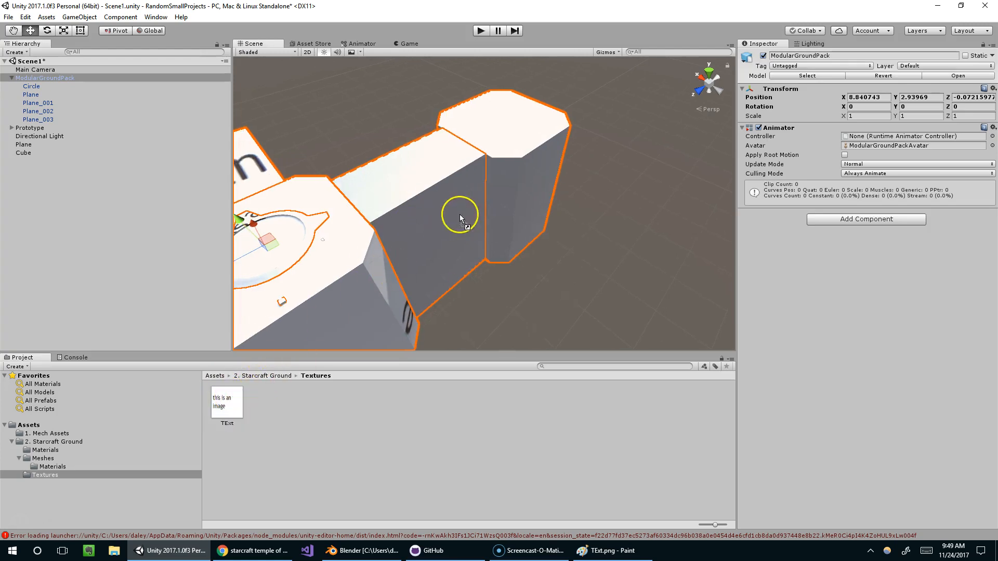
drag(460, 214, 441, 223)
drag(228, 396, 511, 204)
scroll(477, 221, down, 2)
right_drag(476, 221, 544, 197)
click(495, 224)
key(ctrl+s)
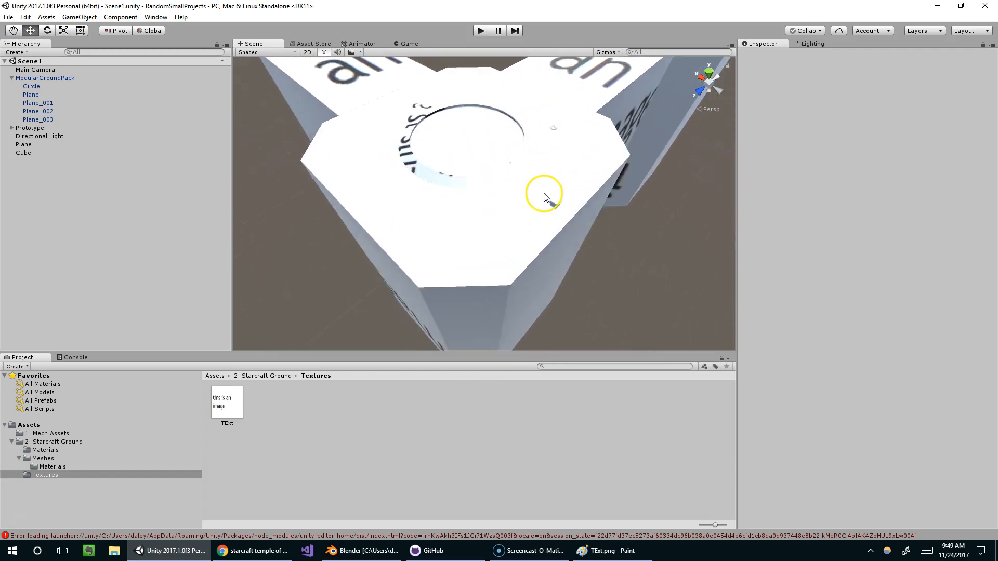
Examine the texture around the near pillar's circular emblem and compare it with the Temple of Unification reference image in Chrome.
middle_drag(544, 197, 552, 205)
right_drag(552, 205, 565, 220)
middle_drag(565, 219, 563, 228)
right_drag(563, 228, 562, 220)
middle_drag(562, 219, 564, 217)
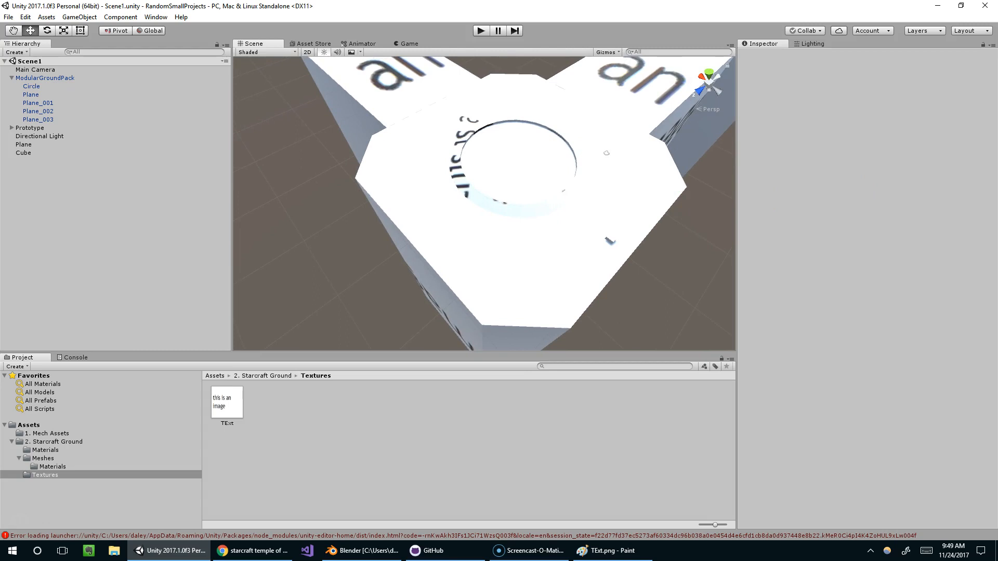
key(alt+Tab)
drag(692, 82, 582, 1)
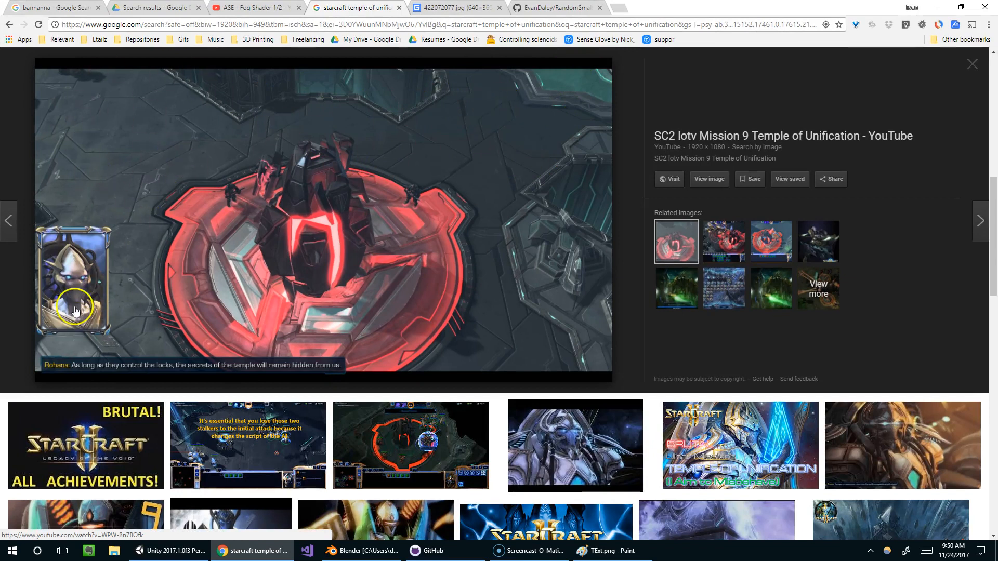
drag(881, 8, 997, 47)
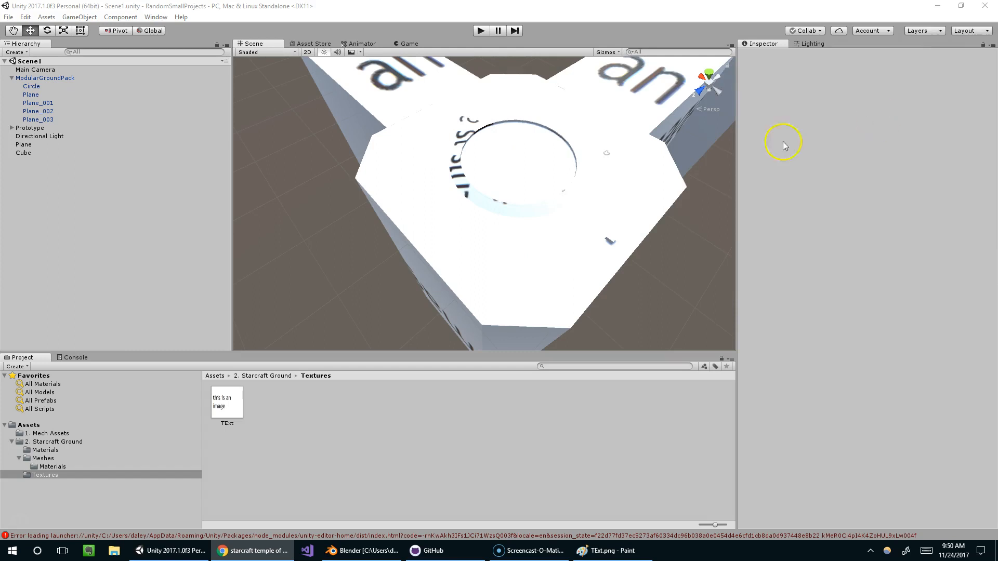
Return to Unity and examine how the image wraps over the near pillar's top and side faces.
scroll(550, 162, up, 3)
mouse_move(550, 163)
right_down()
mouse_move(575, 151)
mouse_move(567, 166)
right_up()
mouse_move(568, 167)
middle_down()
mouse_move(562, 179)
mouse_move(553, 174)
mouse_move(564, 179)
middle_up()
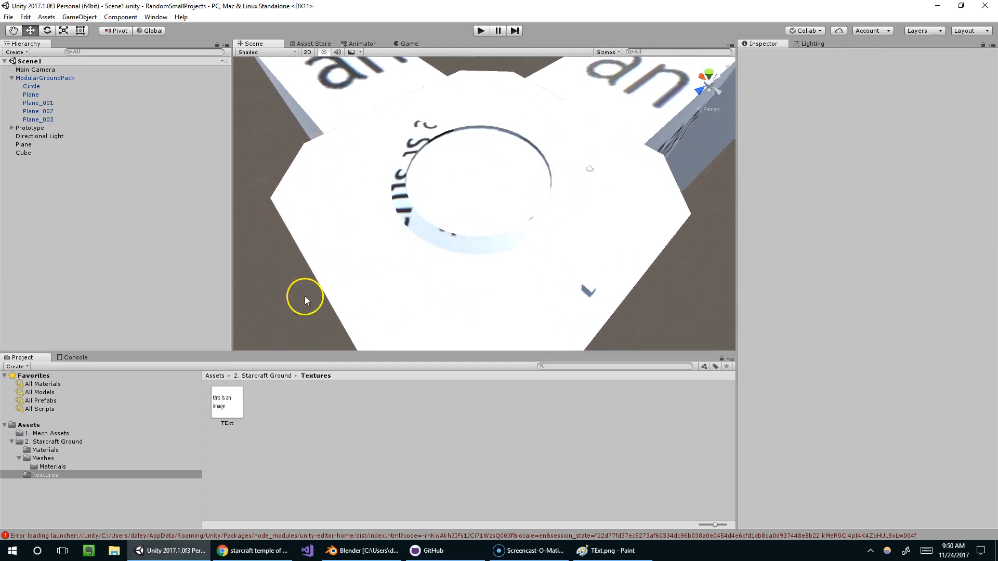
scroll(455, 295, down, 5)
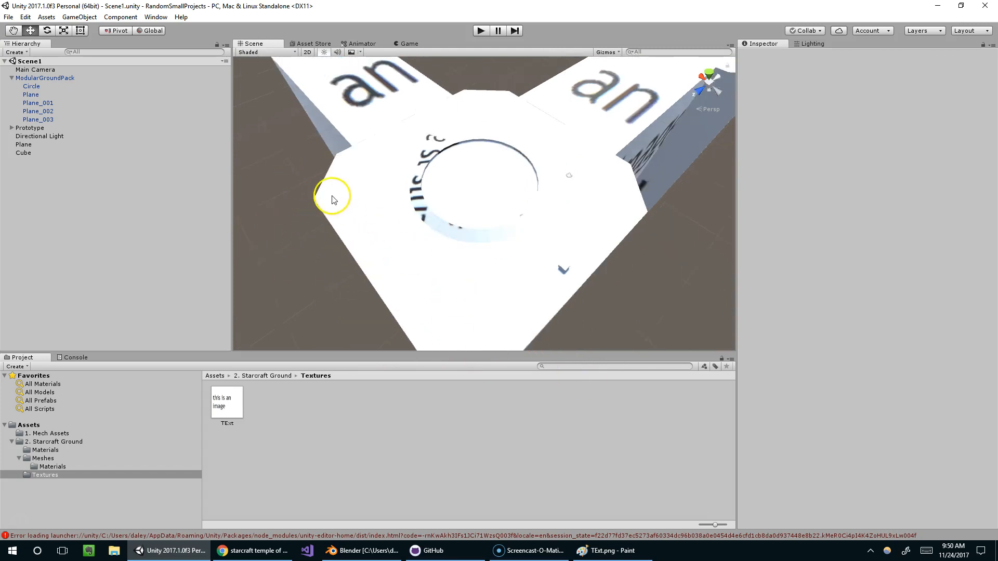
alt+drag(641, 183, 496, 228)
scroll(496, 228, up, 5)
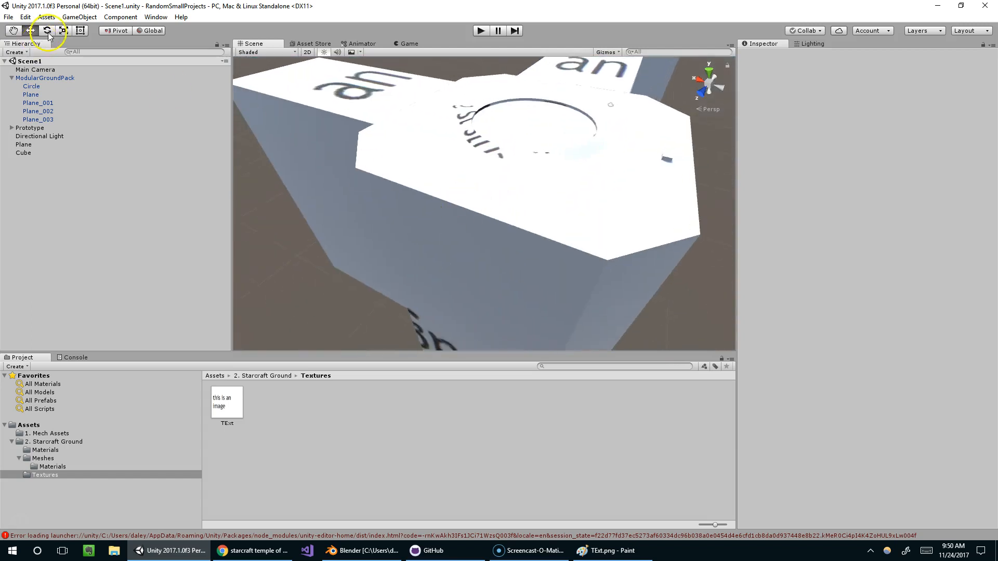
Frame the ModularGroundPack model in the scene, and collapse its hierarchy and the 2. Starcraft Ground project folder.
double_click(16, 78)
click(11, 78)
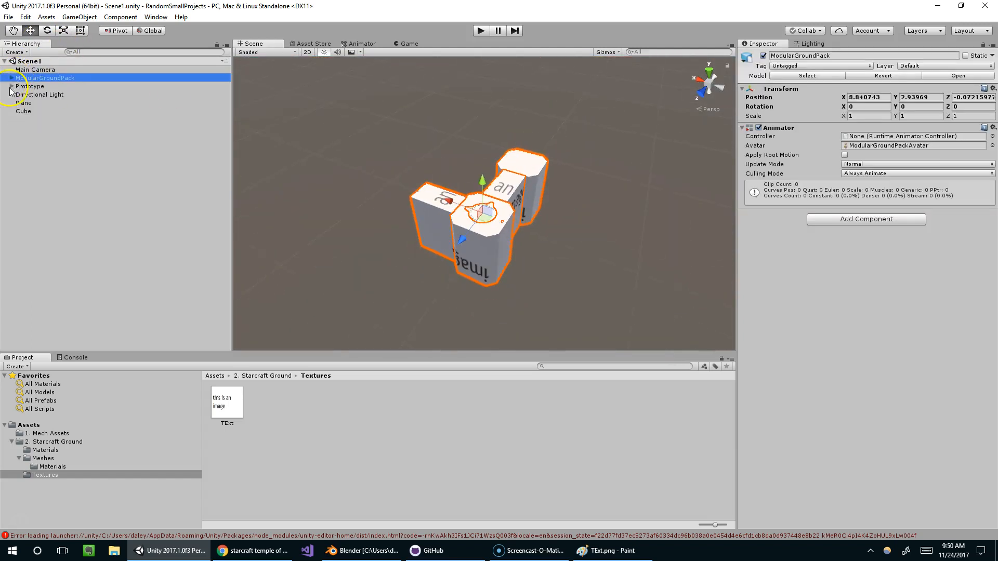
click(11, 442)
scroll(413, 201, up, 5)
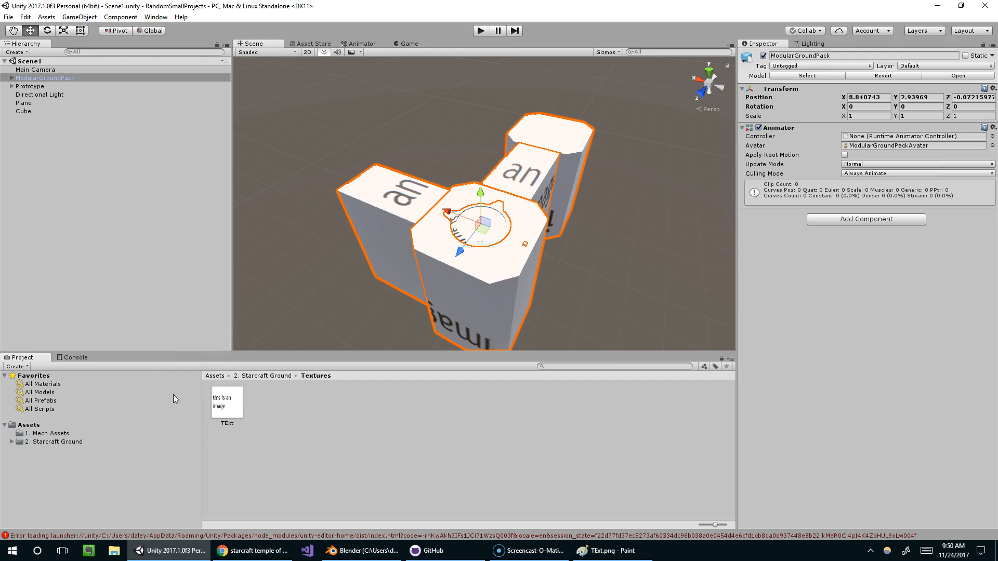
Examine the textured terrain pieces and the circular emblem up close from several angles.
scroll(448, 289, up, 3)
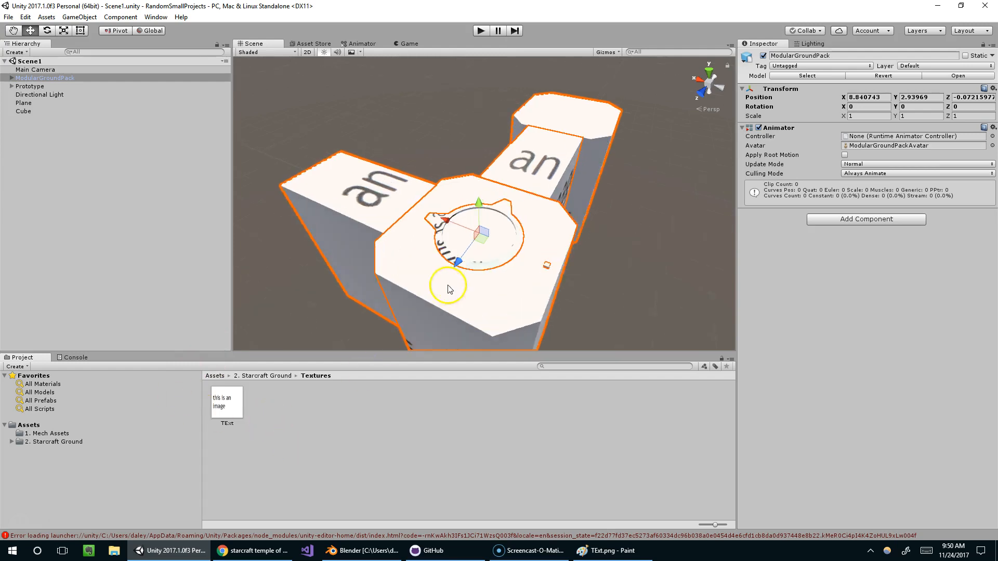
right_drag(484, 284, 450, 287)
scroll(450, 288, up, 4)
middle_drag(450, 288, 385, 249)
right_drag(385, 248, 389, 253)
middle_drag(388, 254, 431, 239)
right_drag(421, 212, 419, 229)
middle_drag(420, 229, 432, 253)
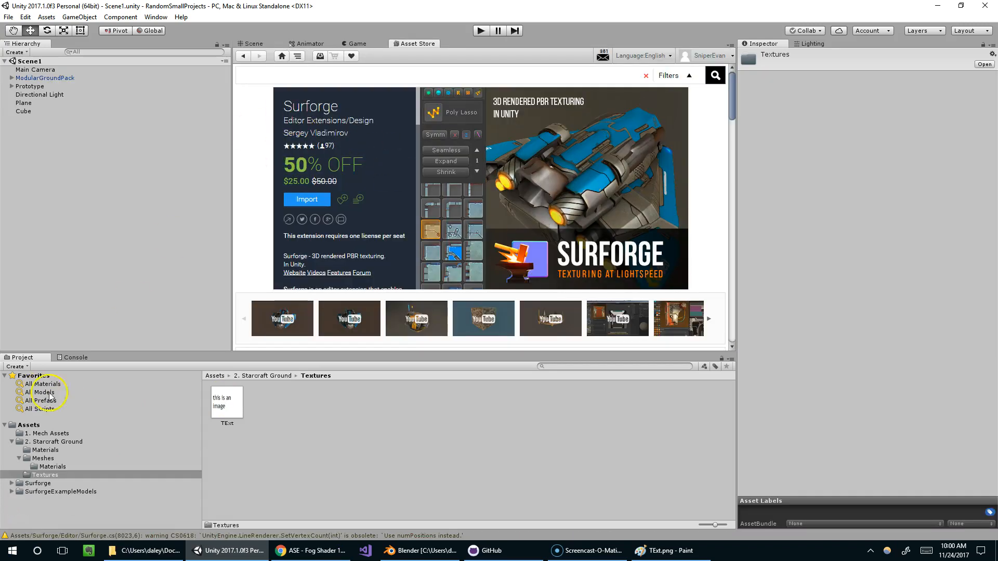
Collapse the 2. Starcraft Ground folder in the project's asset tree.
click(12, 442)
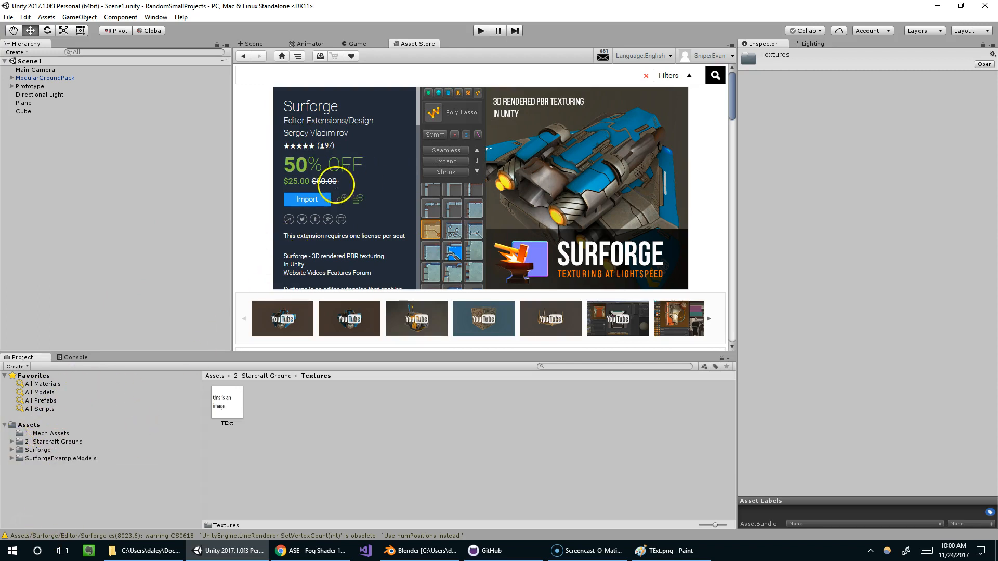